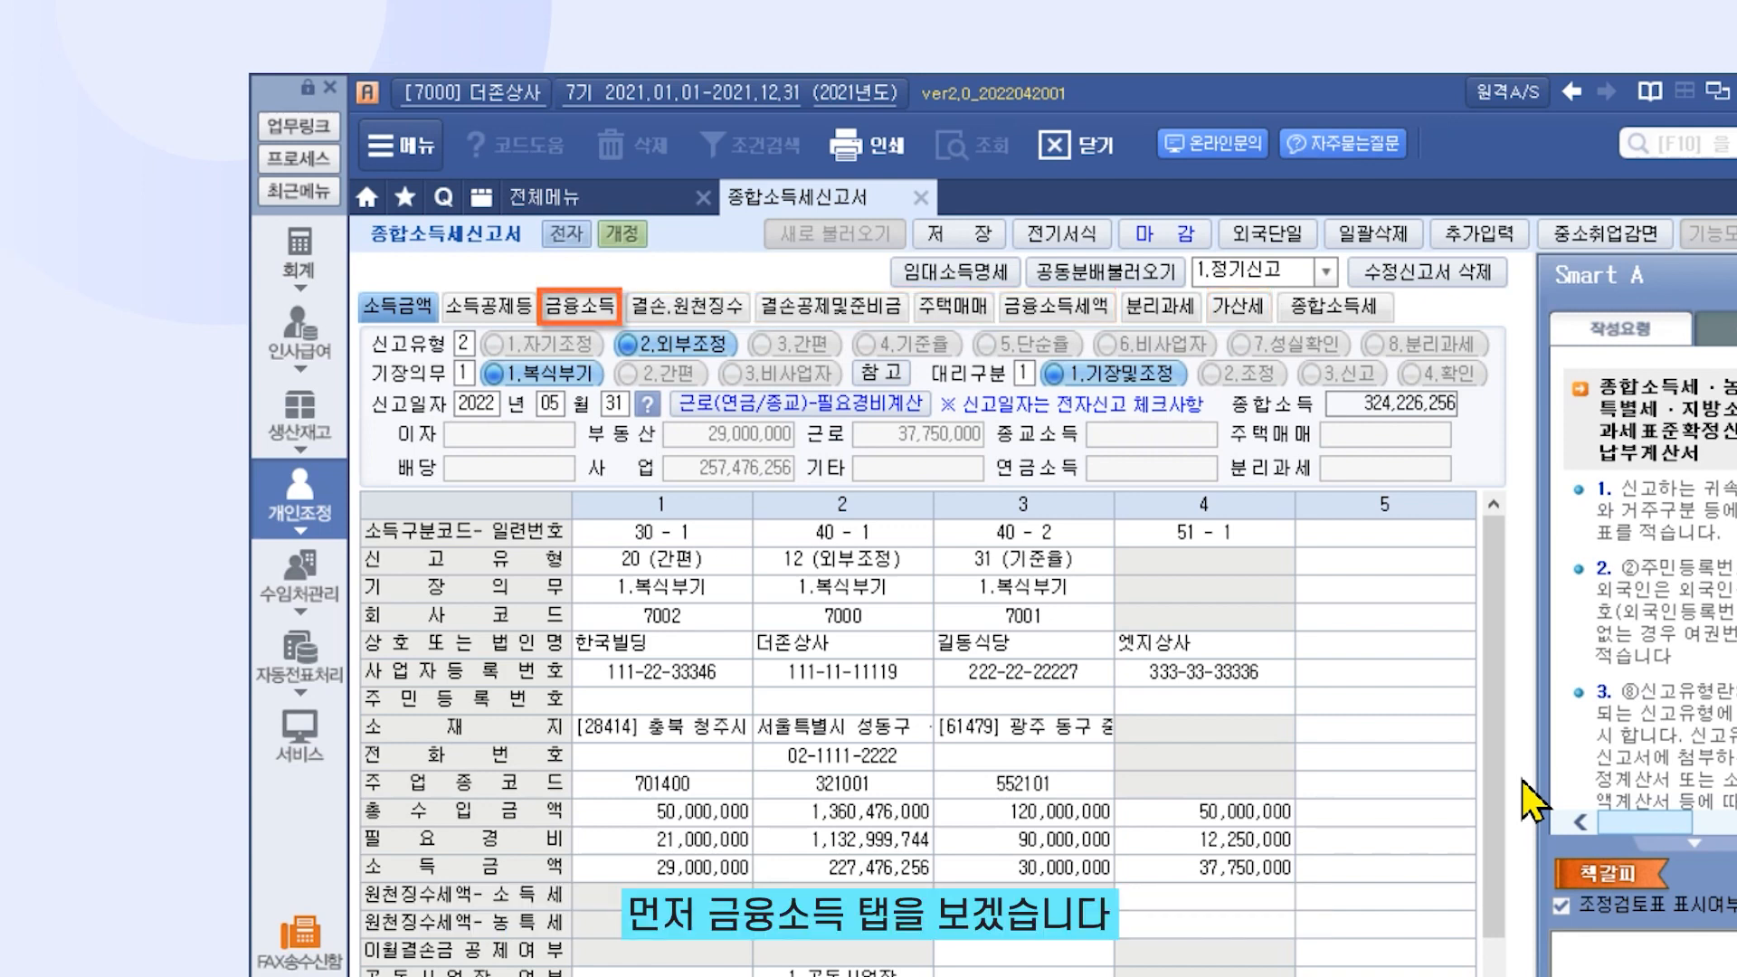
Switch the income tax return to its 금융소득 (financial income) entry sheet
click(592, 312)
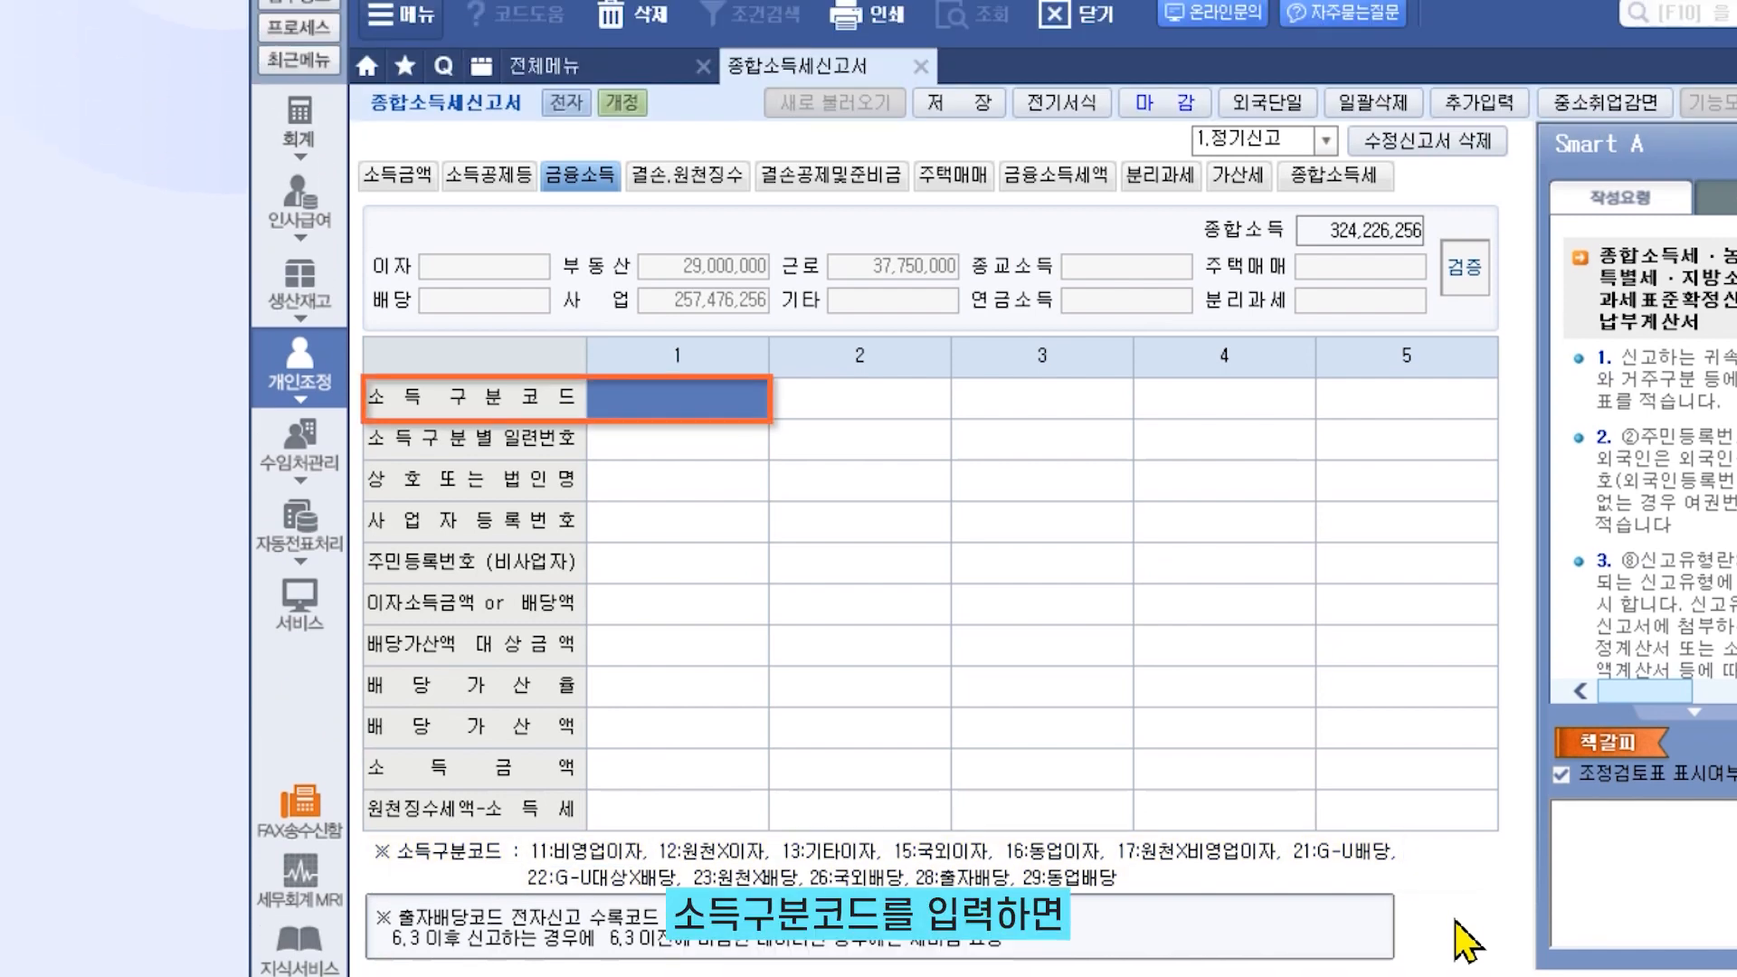
Enter financial income item 1: income code 11, payer 에이은행, and its business registration number
text(11)
key(Return)
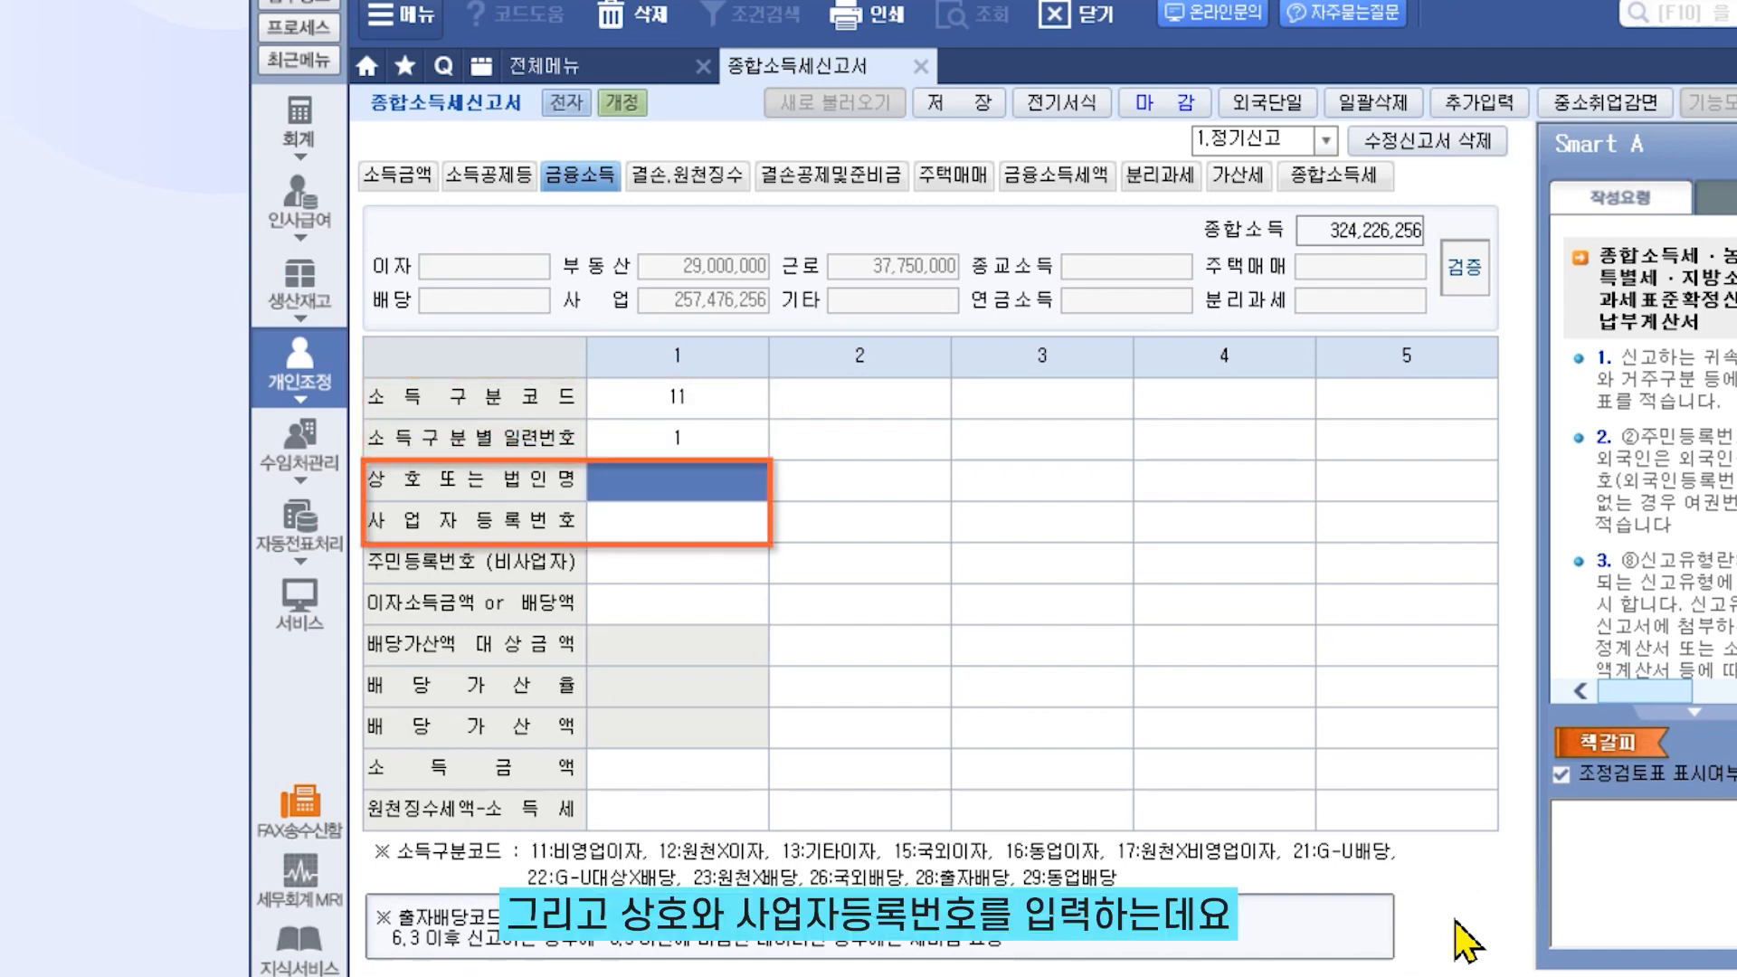
text(에일은행)
key(Return)
text(20)
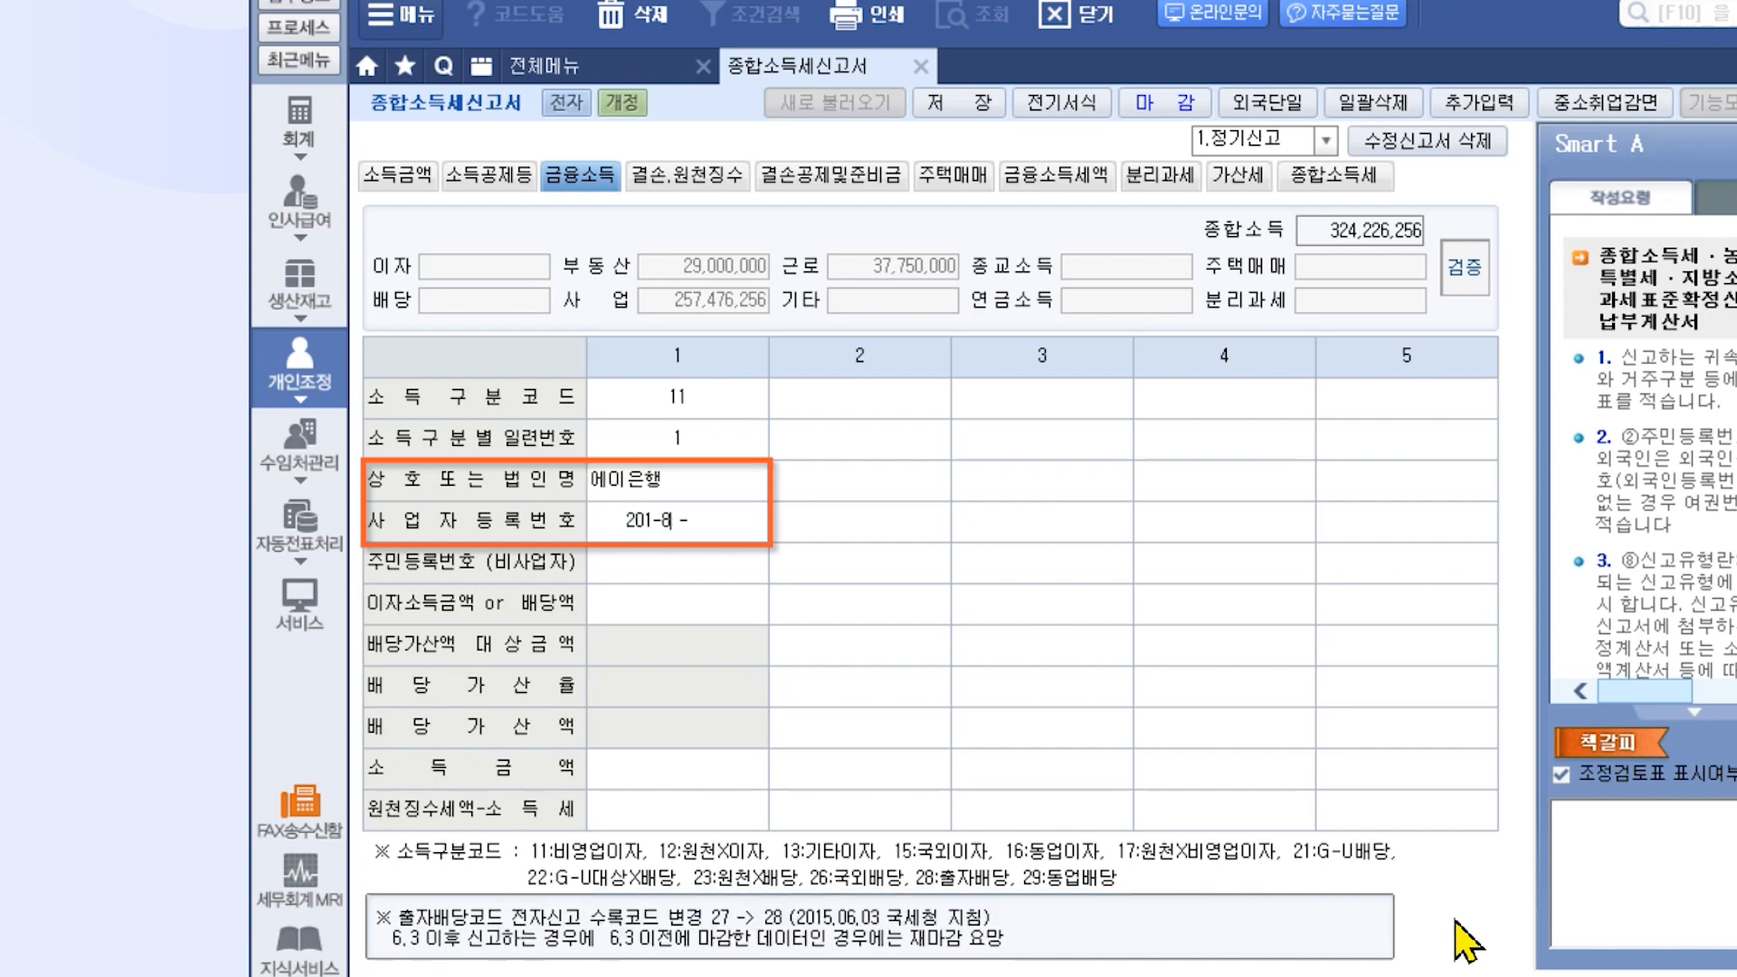
text(1-81-11111)
key(Return)
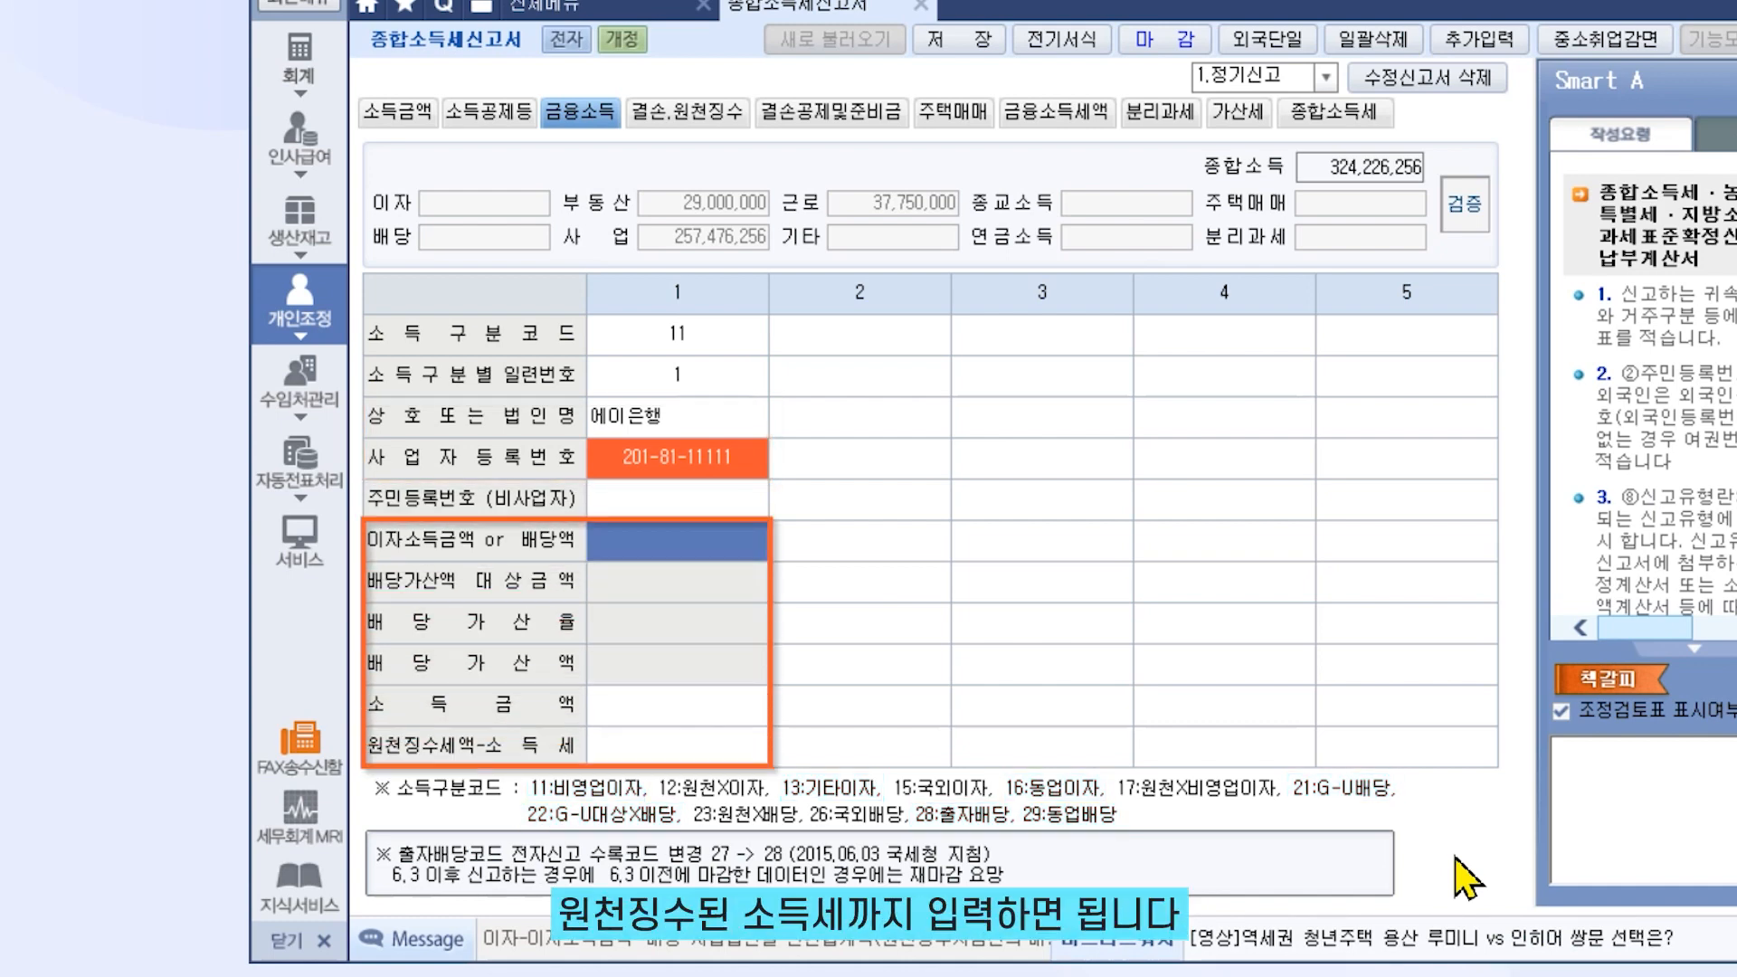
Record 15,000,000 interest income with 3,750,000 income tax withheld for the 에이은행 item
text(15000)
key(Return)
text(3,)
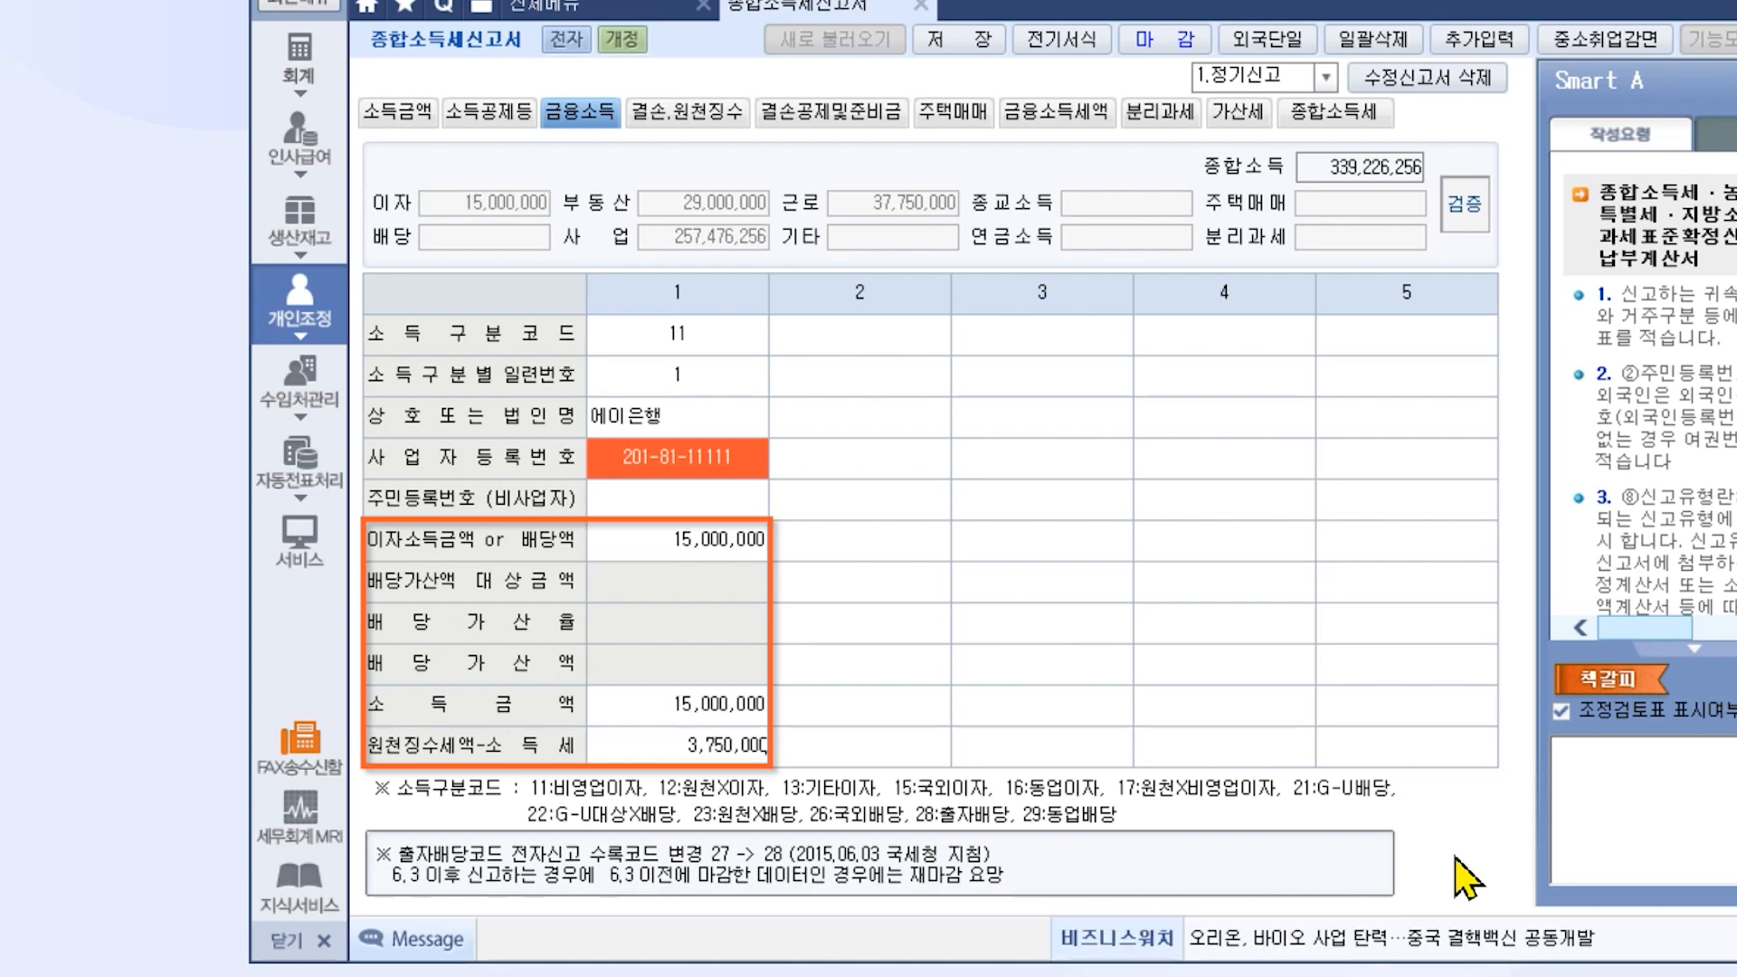
text(750)
key(Return)
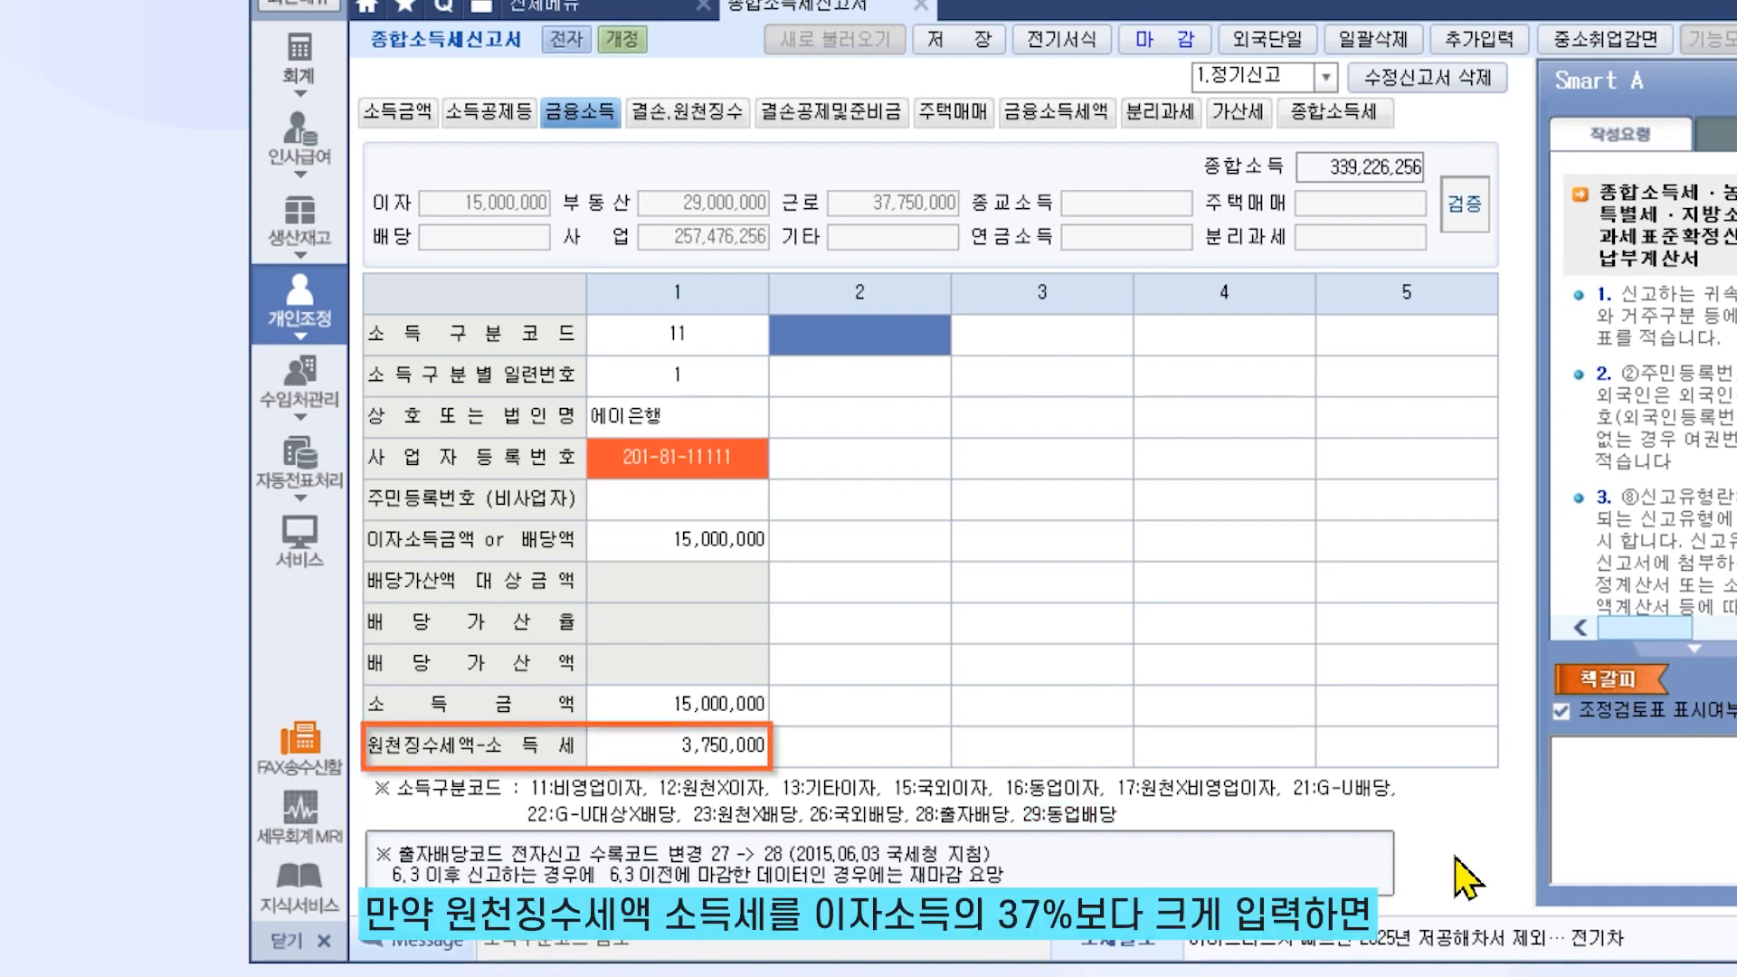
click(744, 751)
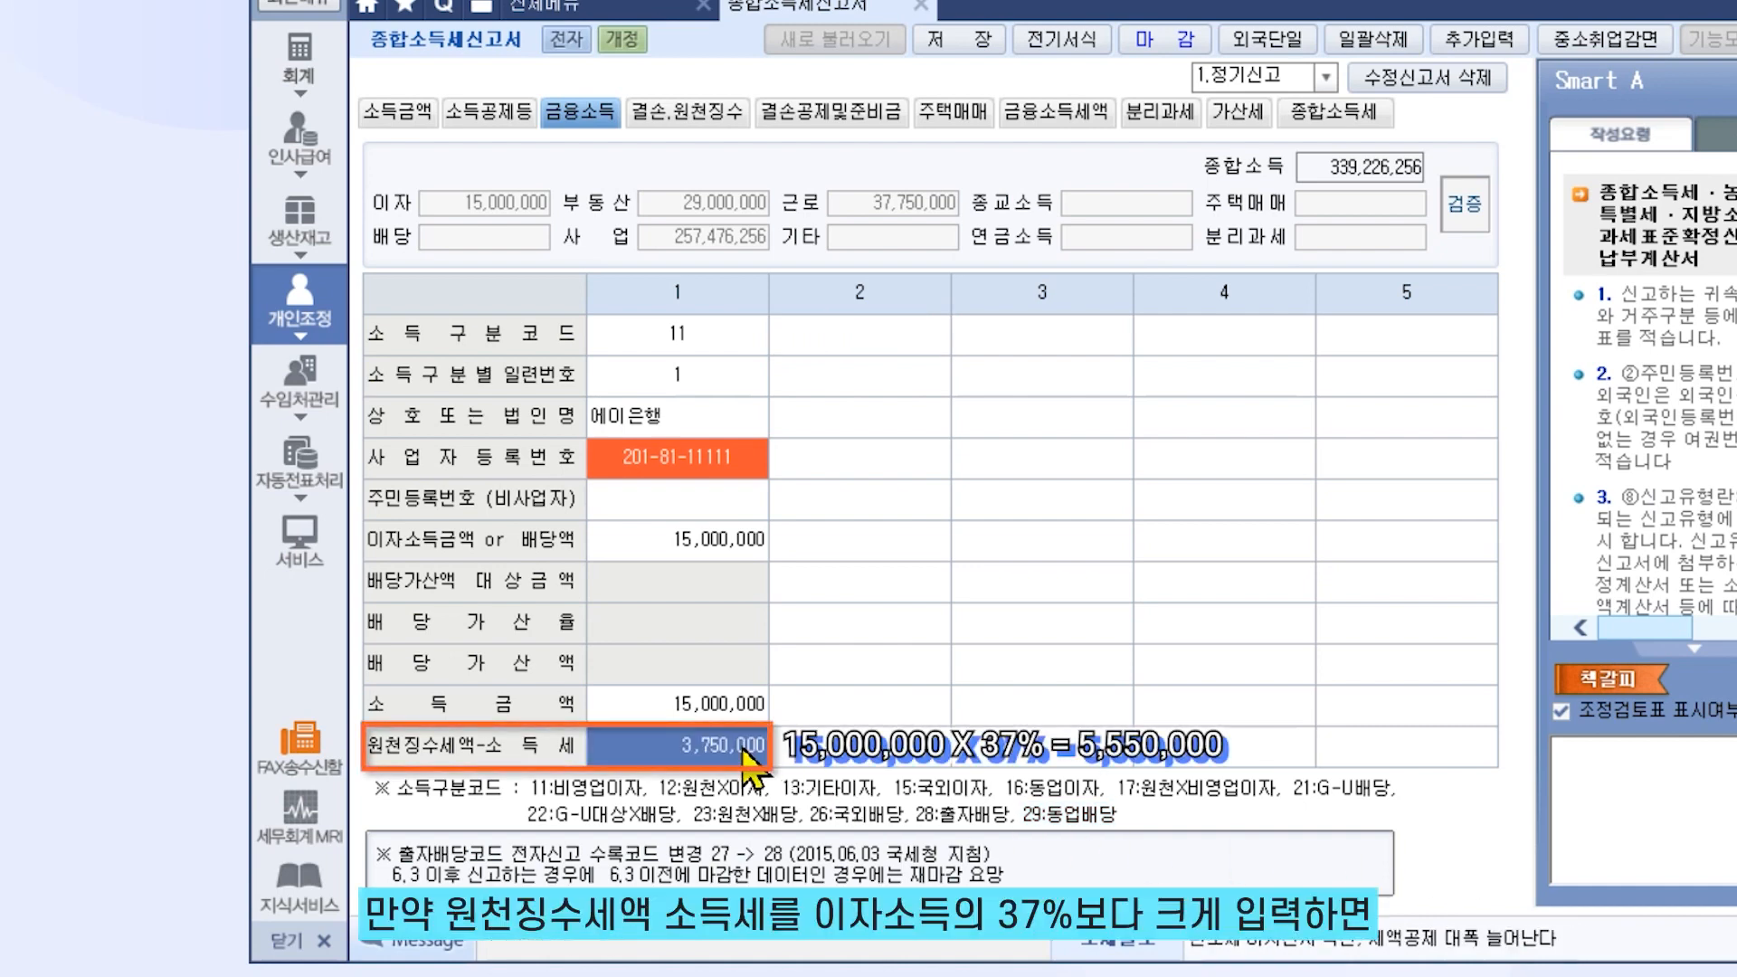
text(10000000)
key(Return)
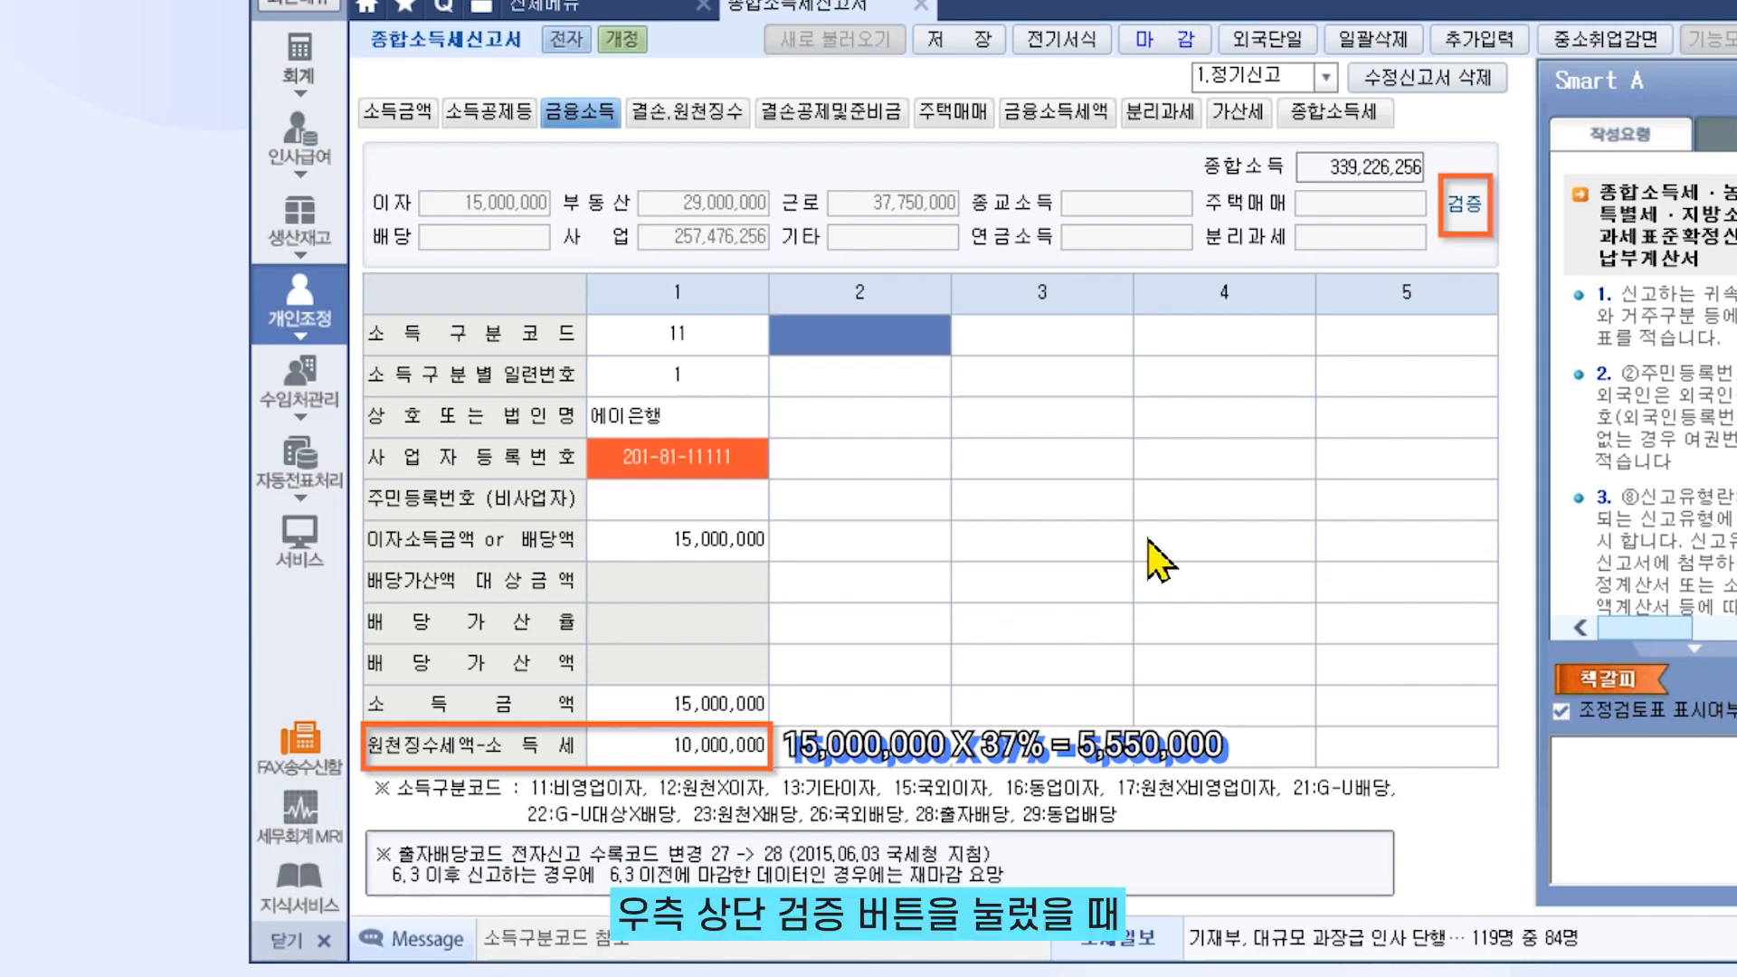
click(1426, 264)
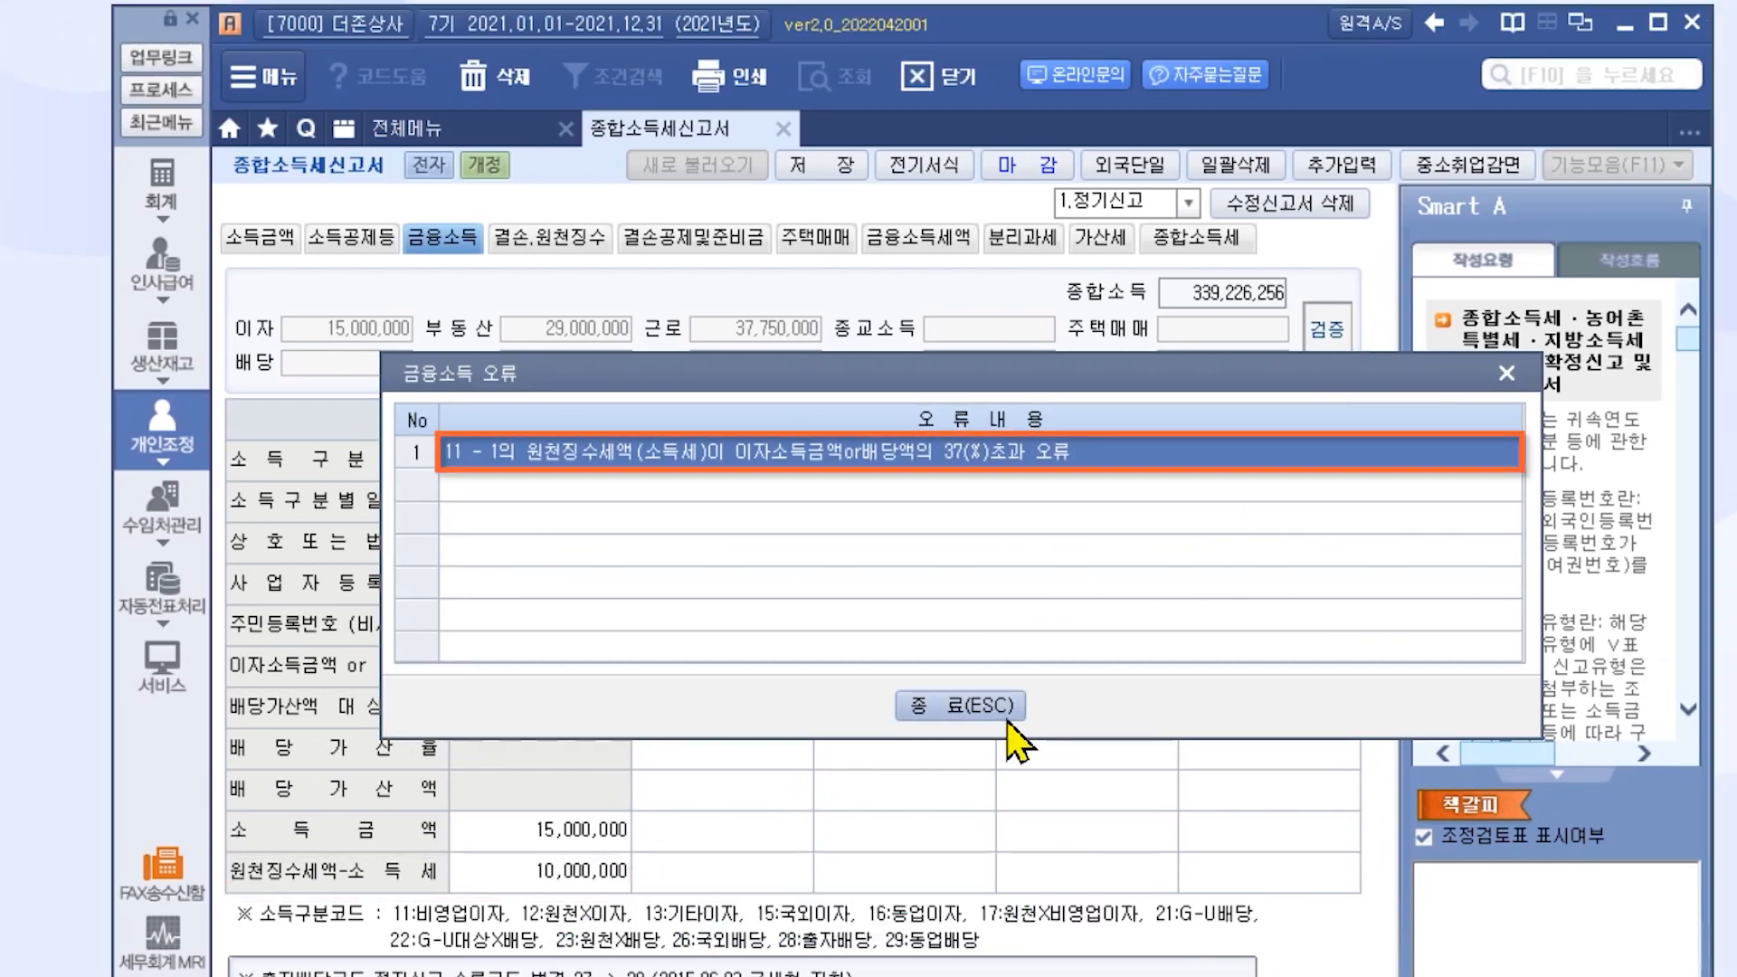
click(1007, 720)
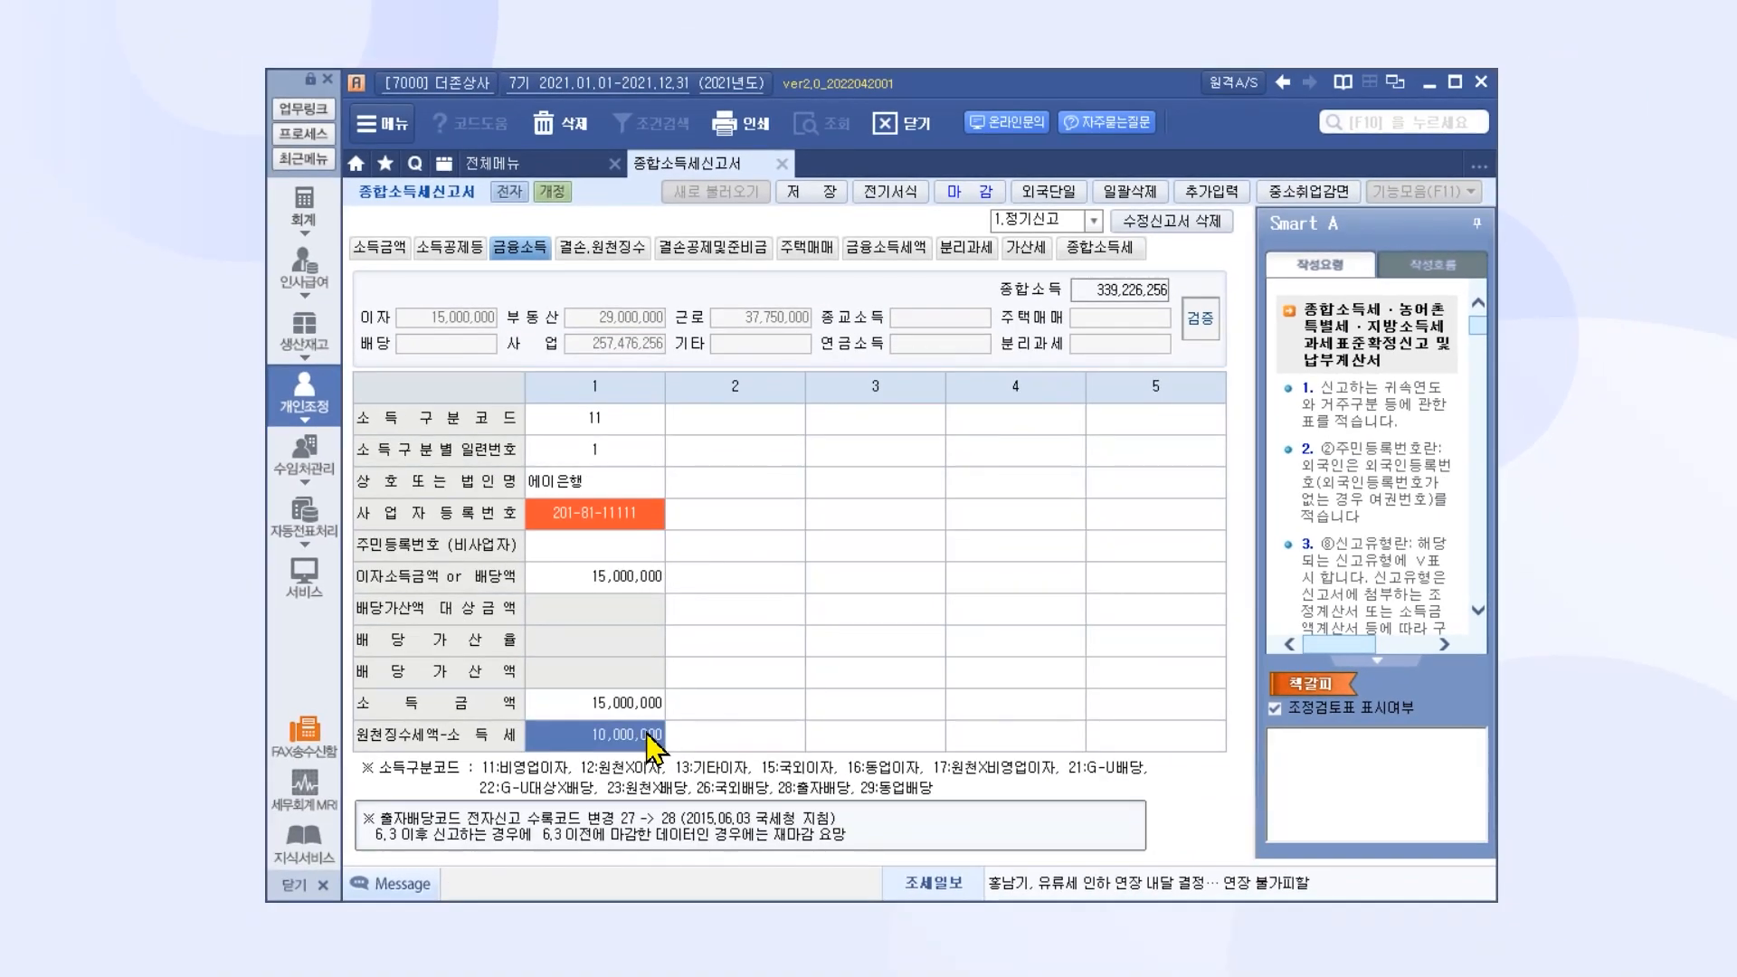
click(645, 731)
key(Return)
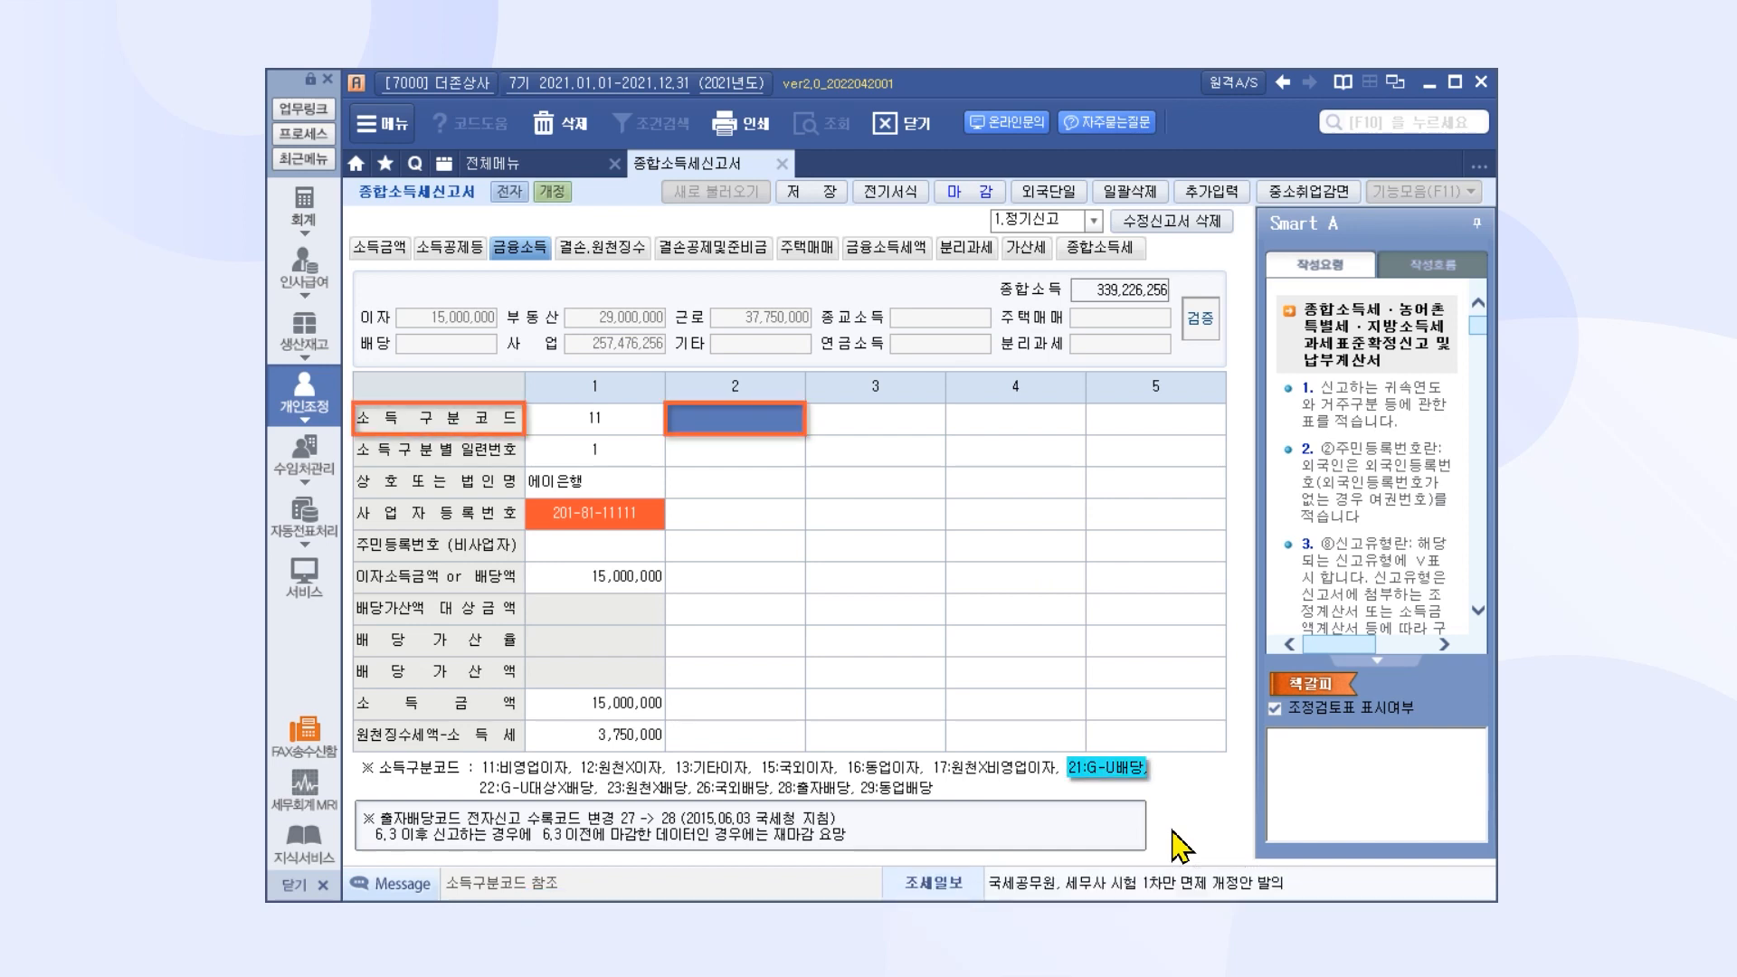
Add item 2: income code 21 from 두존 with its registration number and a 30,000,000 dividend
text(21)
key(Return)
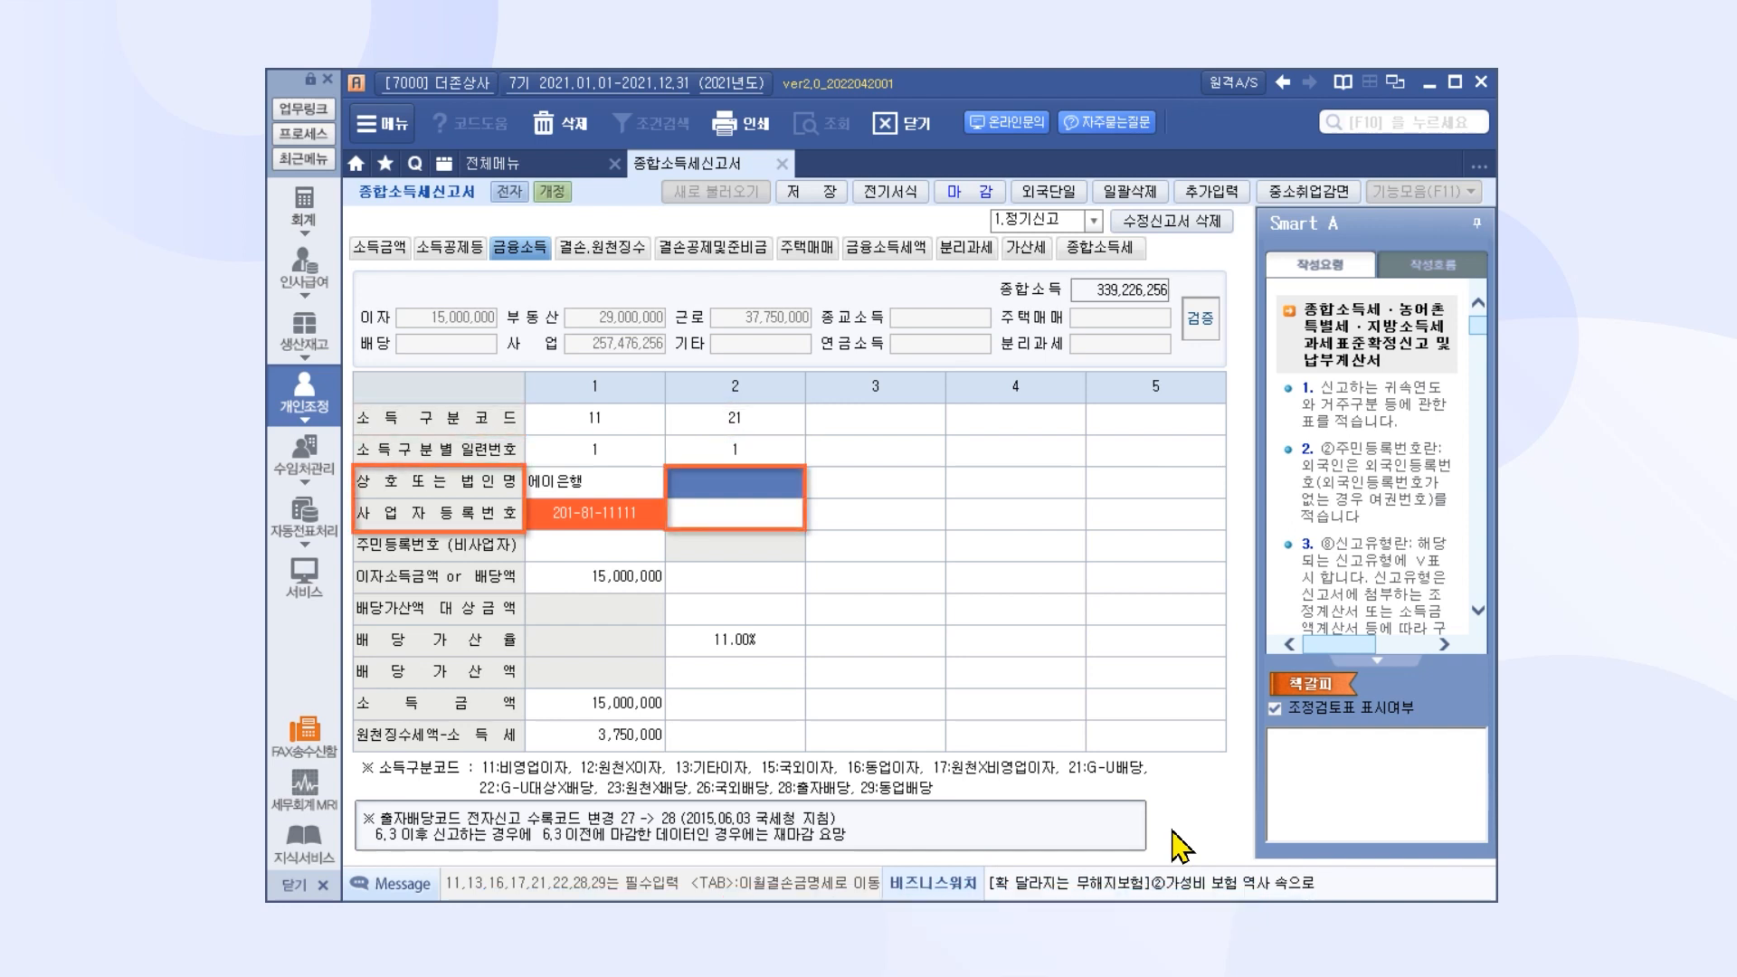
text(두21681111)
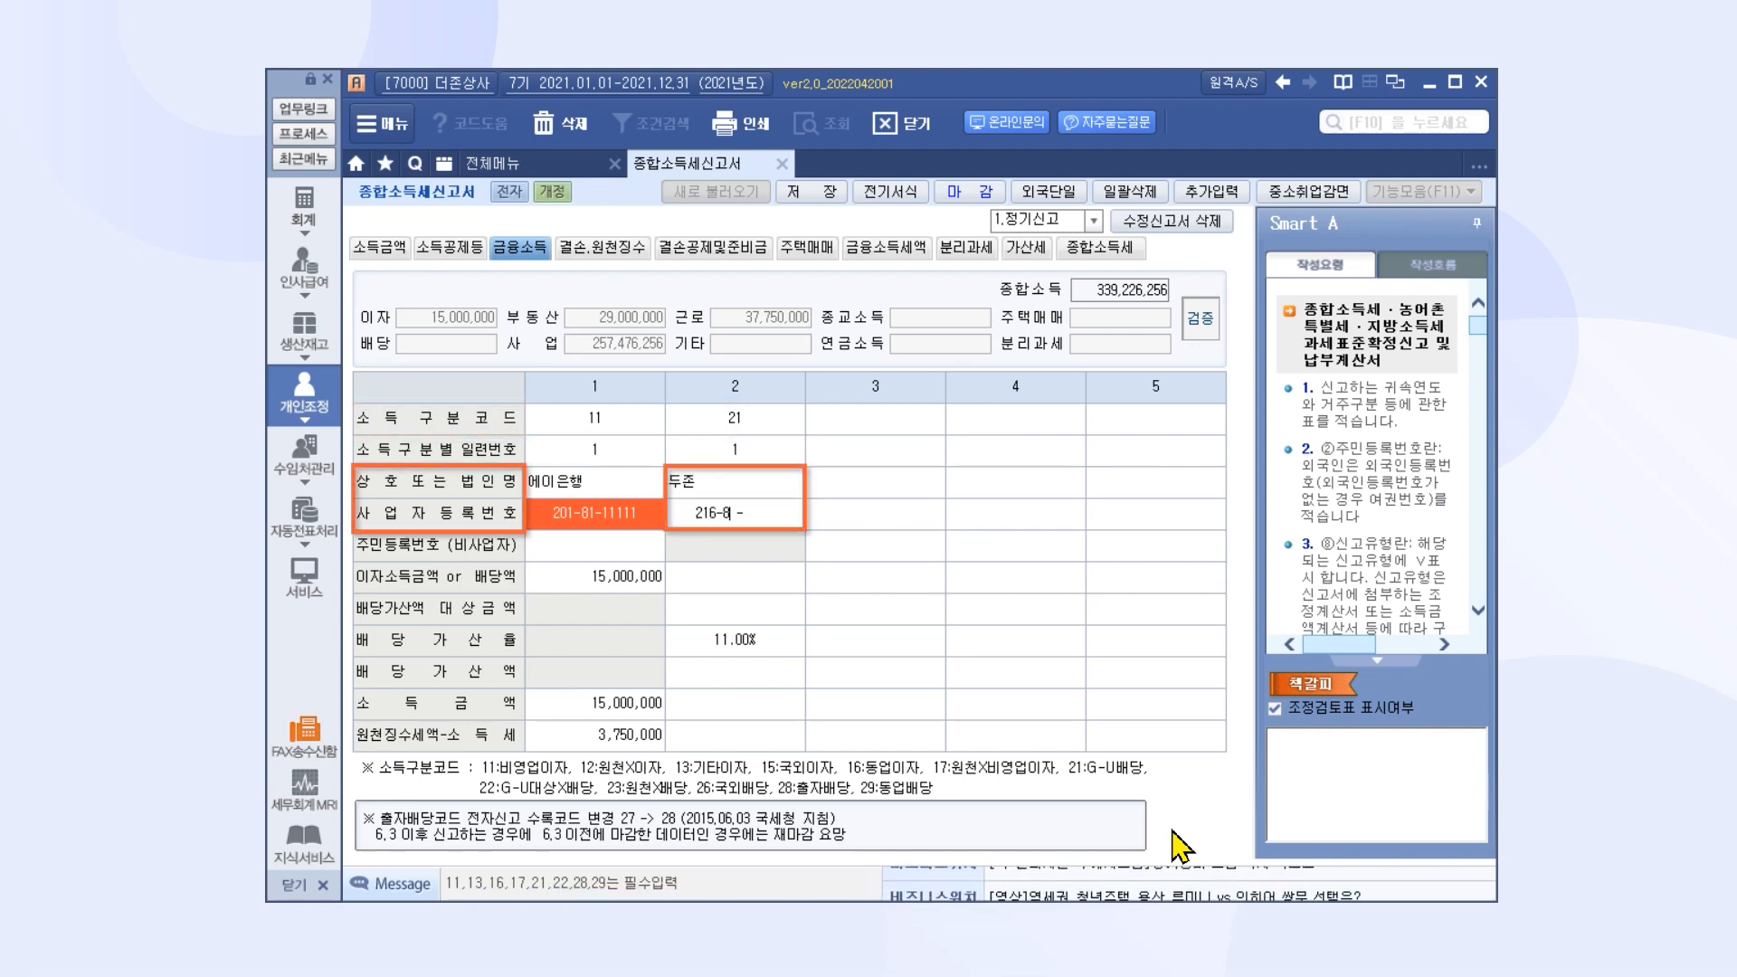
text(11111)
key(Return)
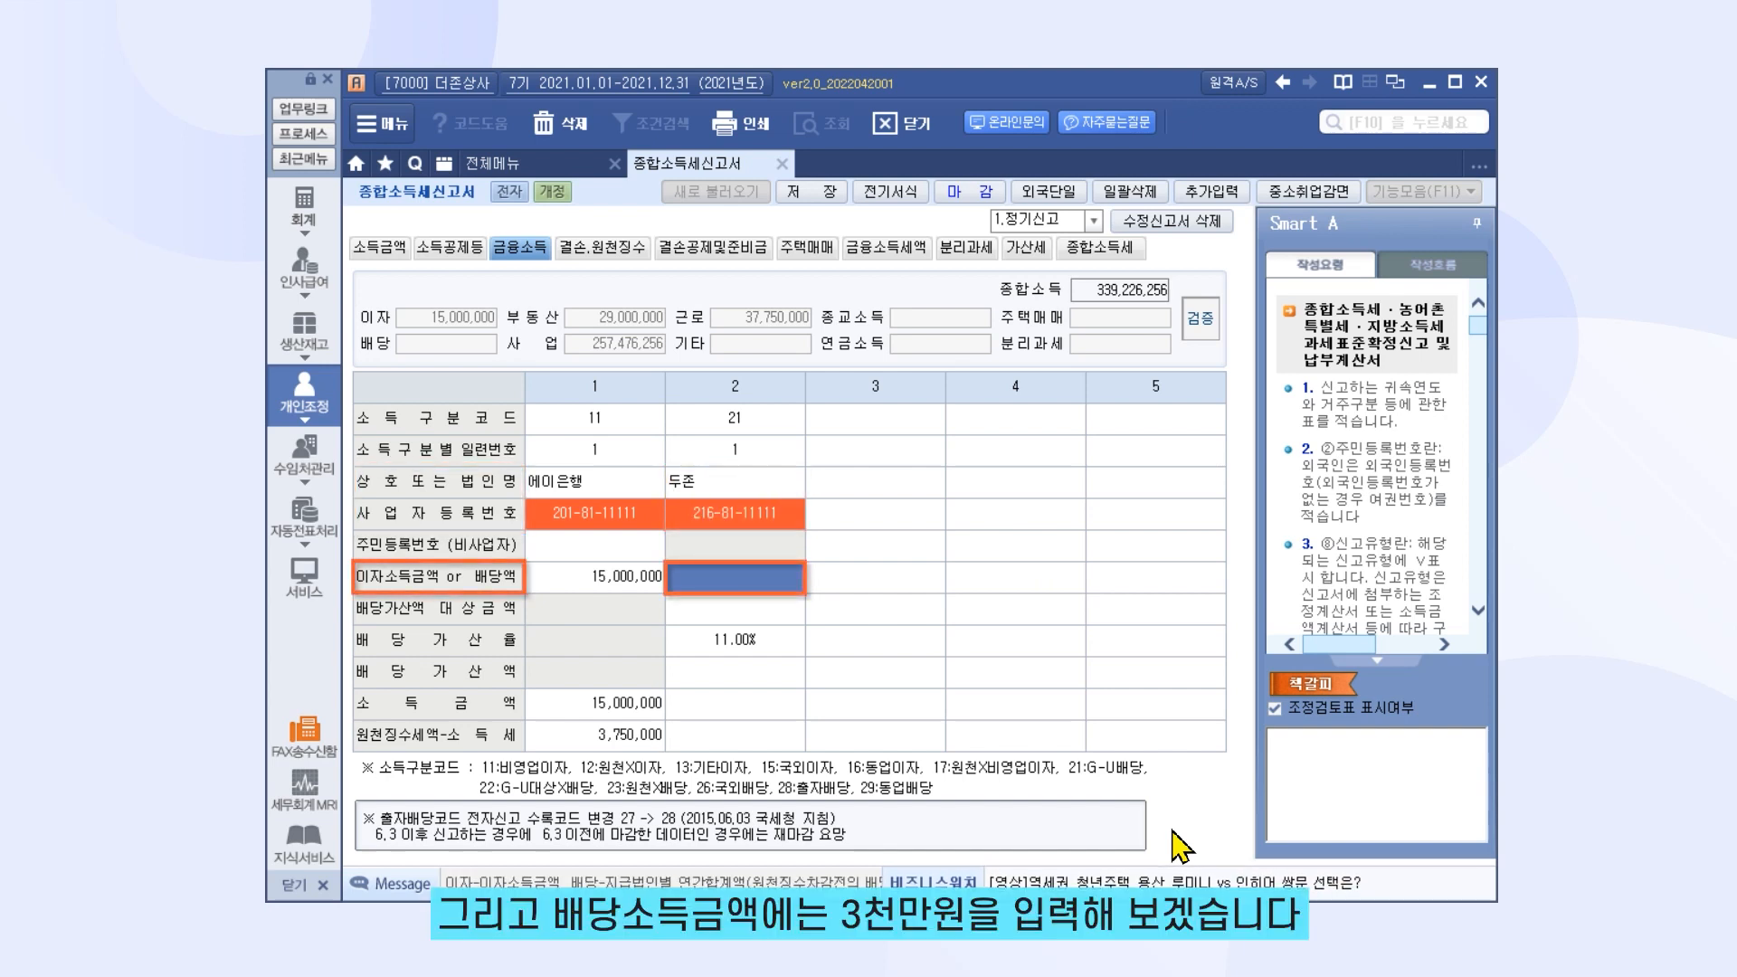
text(300000,000)
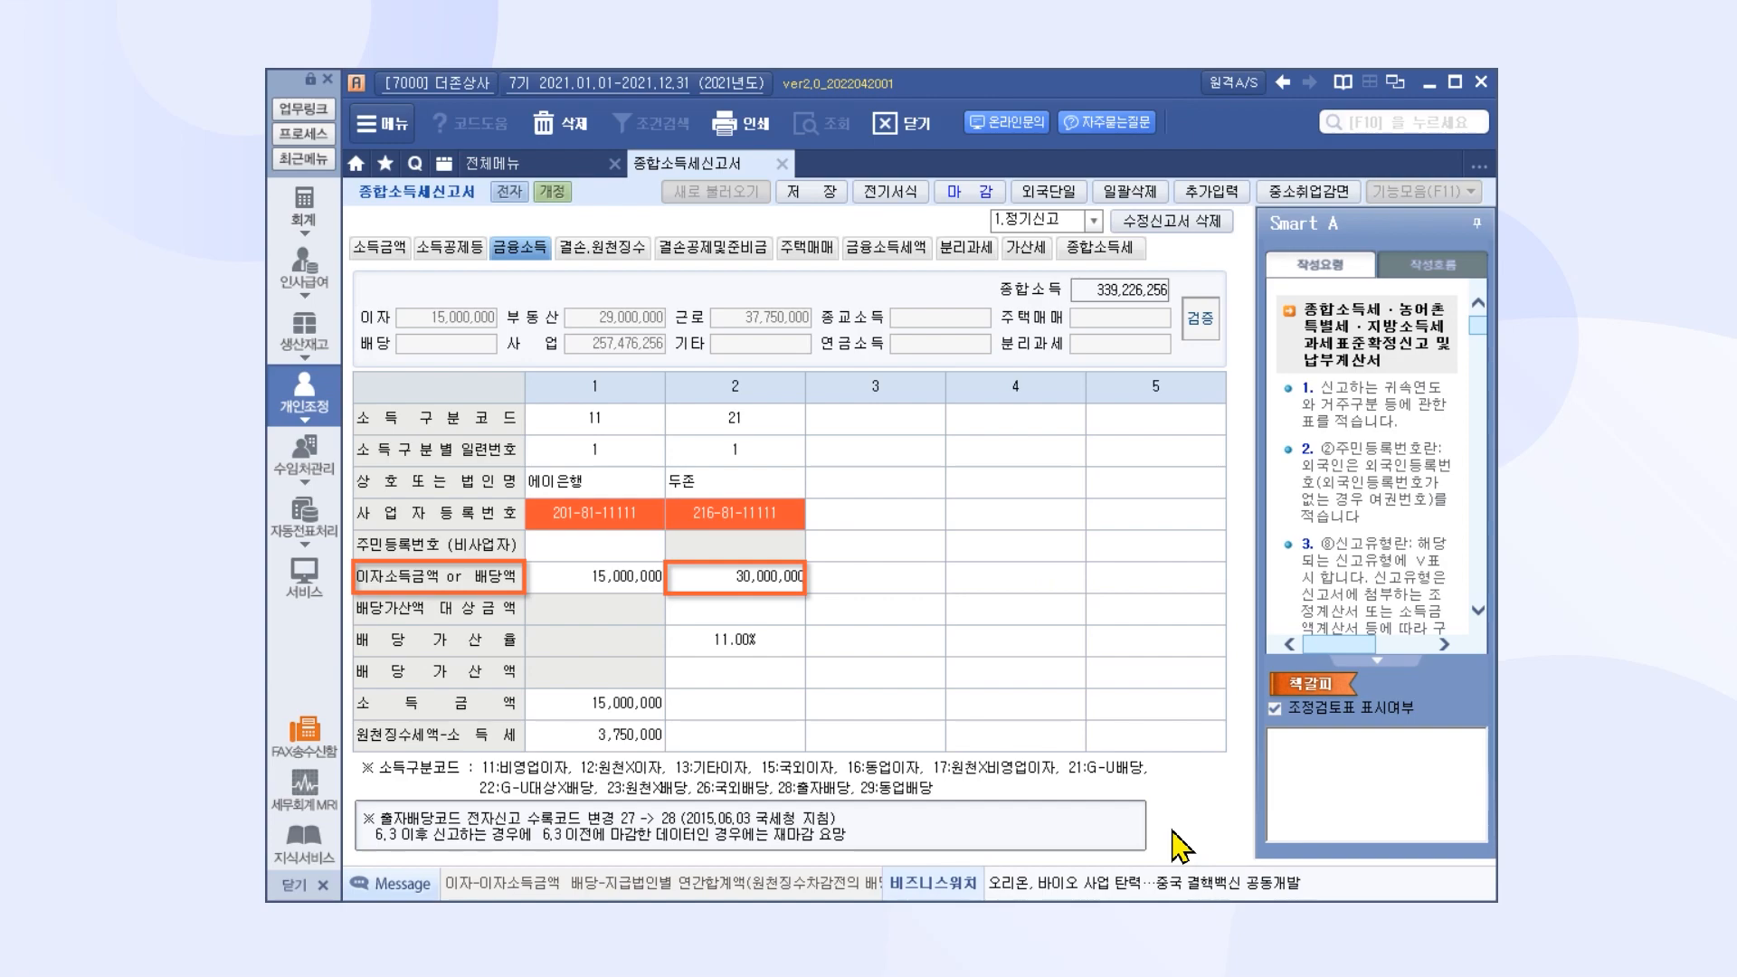
key(Return)
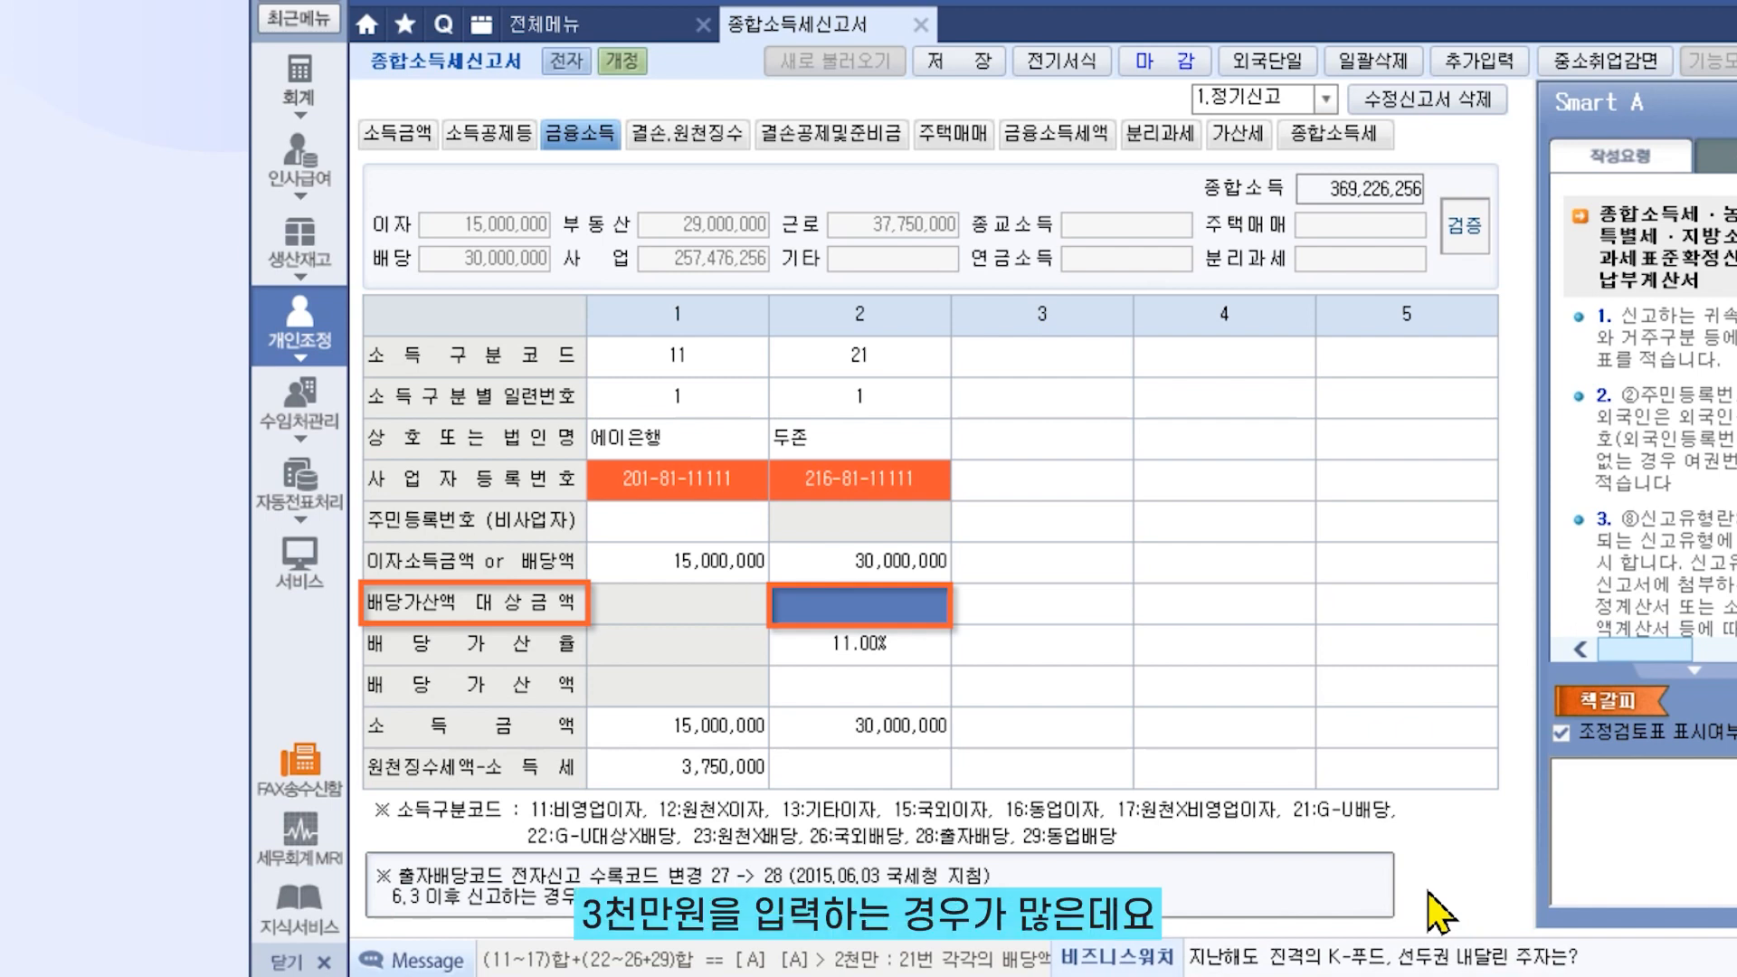
Set item 2's dividend gross-up base to 30,000,000, run 검증, and close the error list
text(30,000,000)
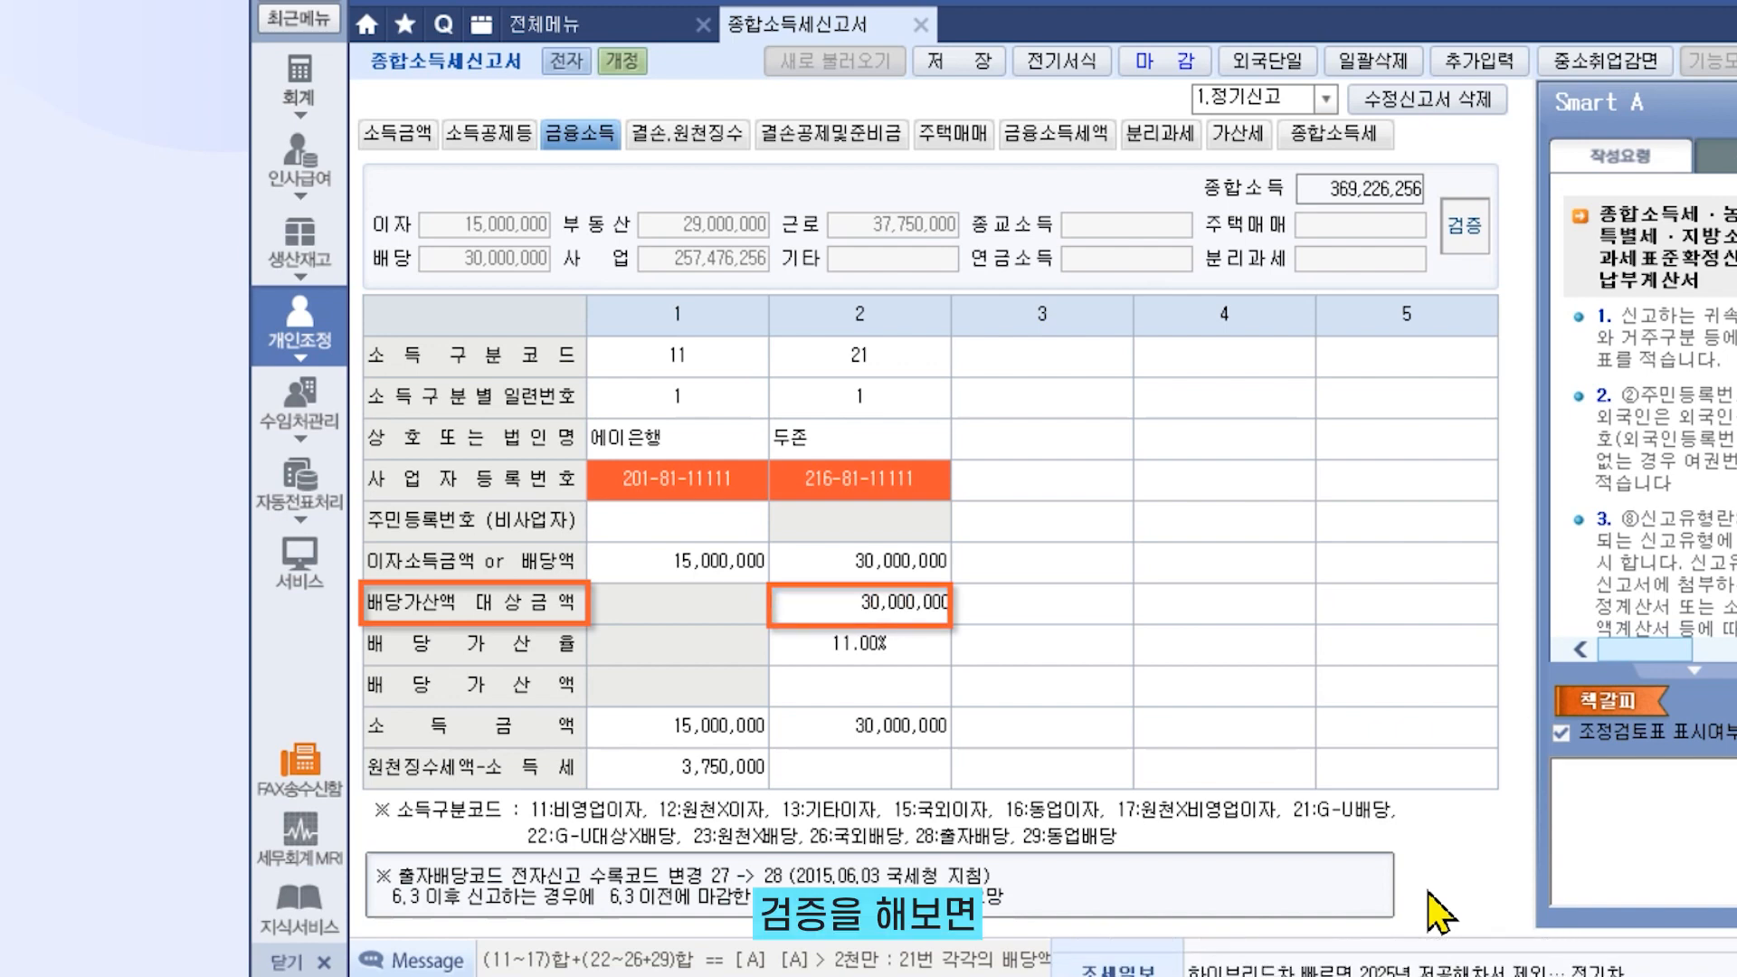
key(Return)
click(1469, 210)
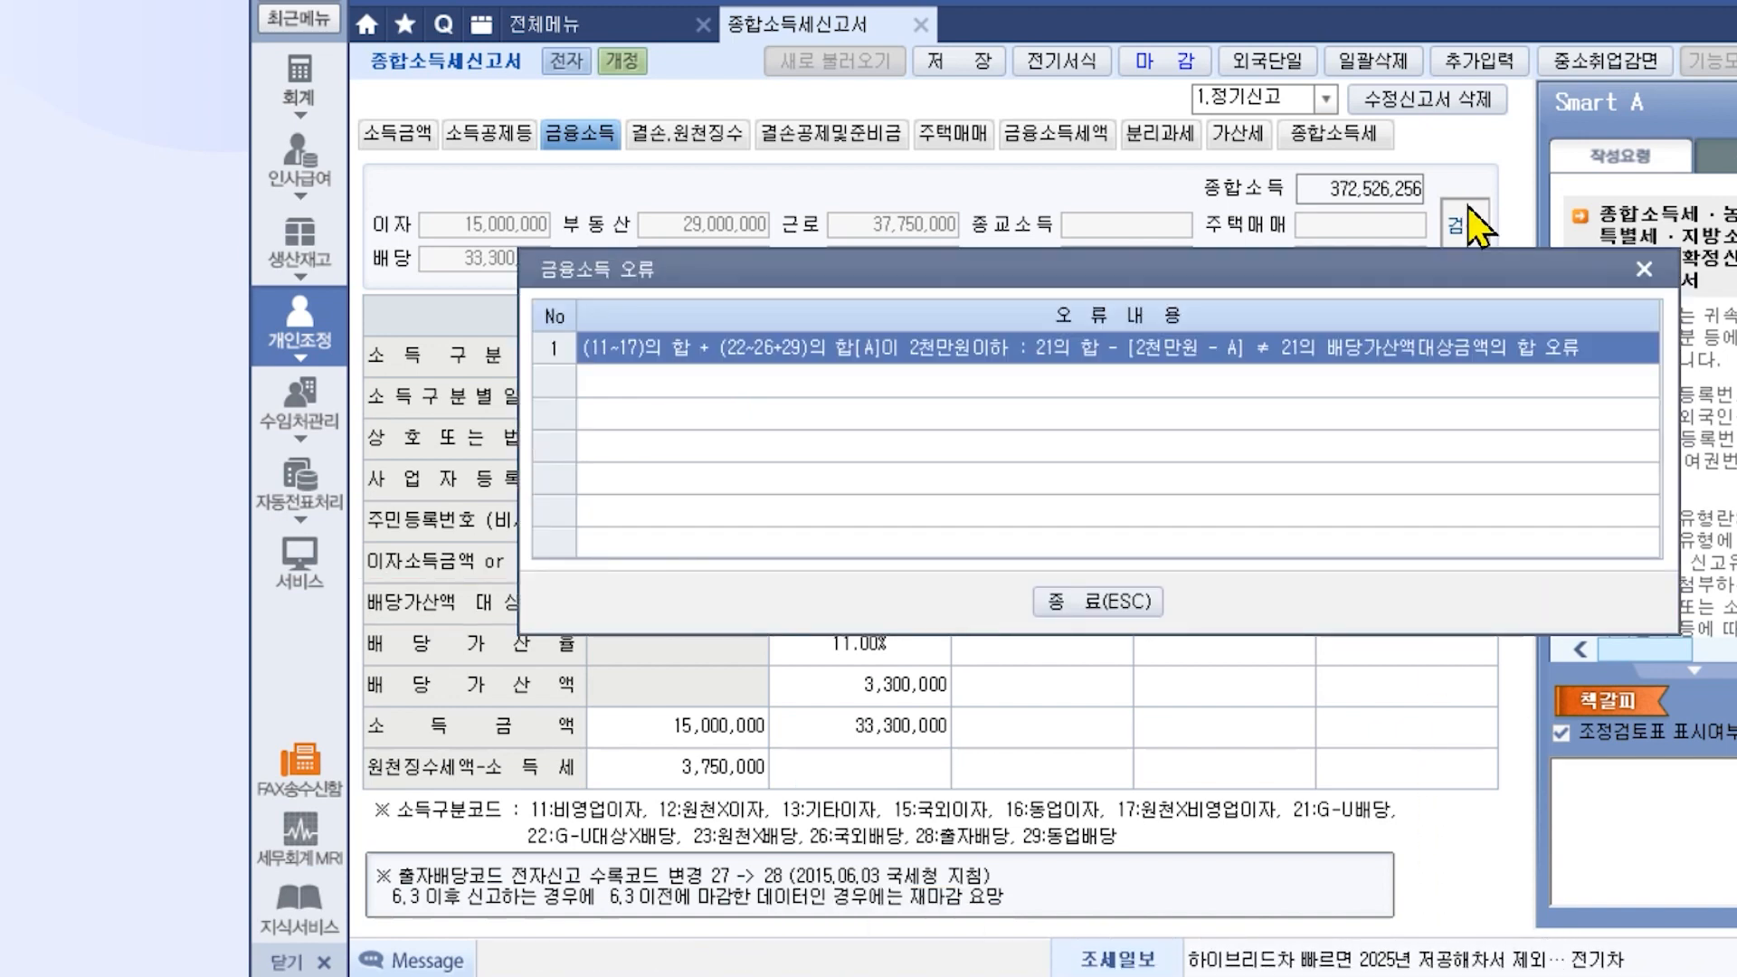
click(1141, 604)
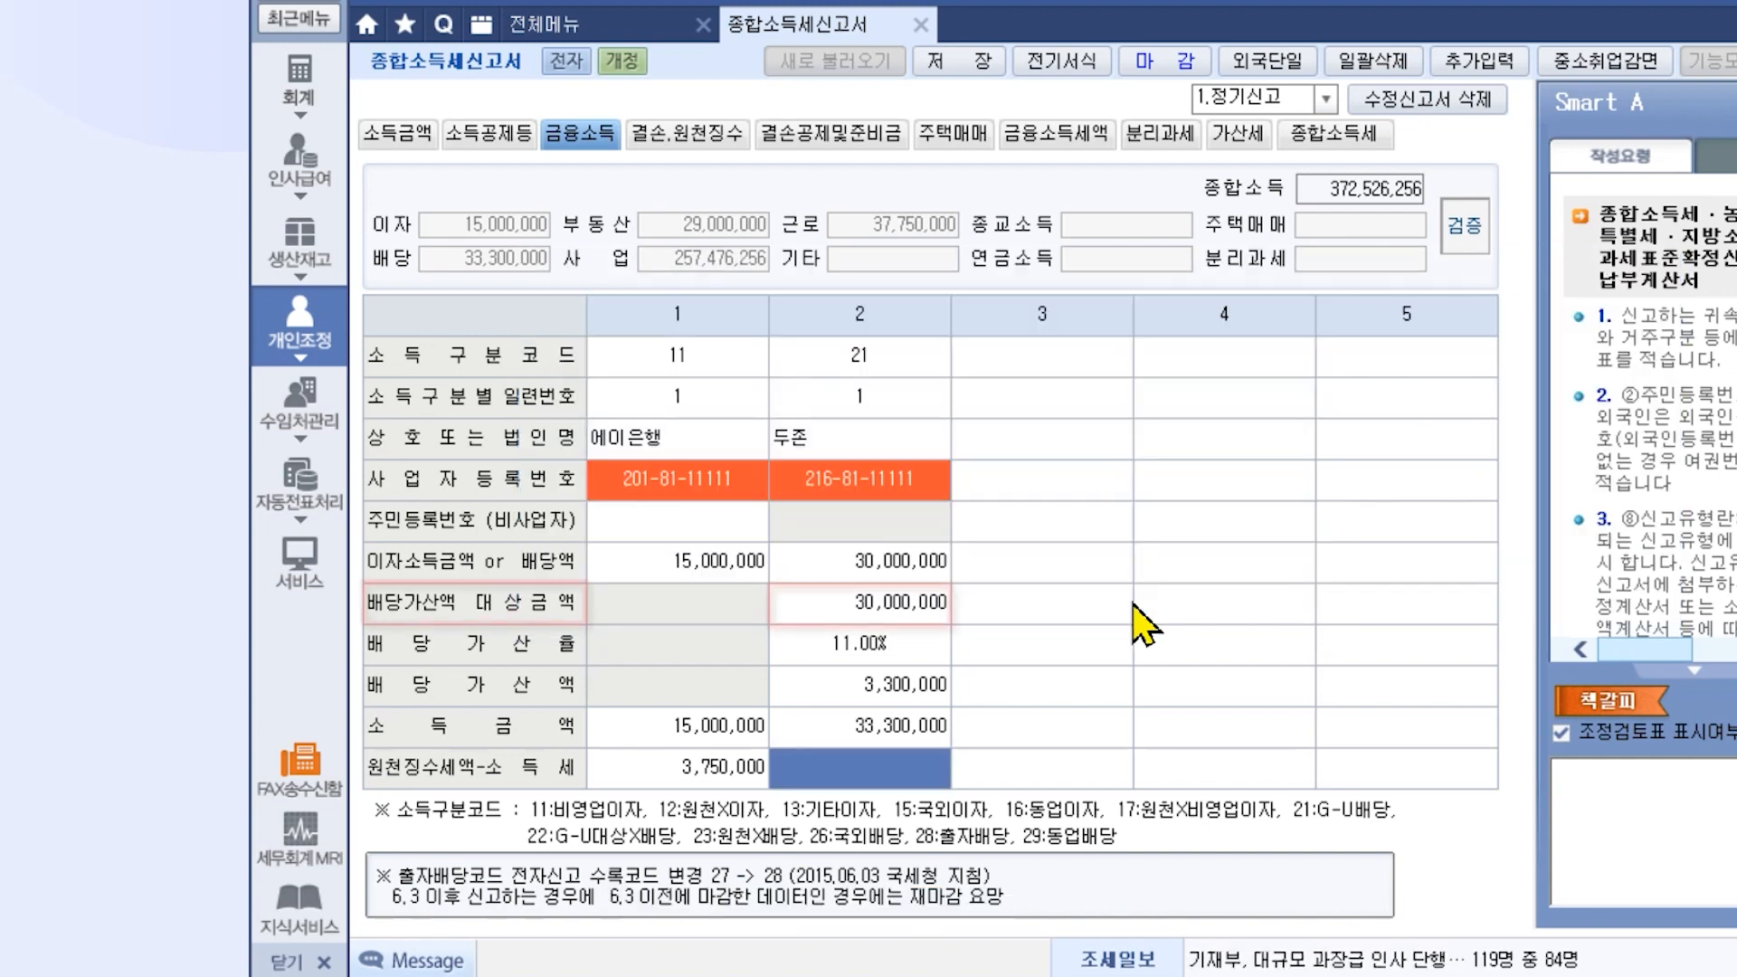
click(925, 614)
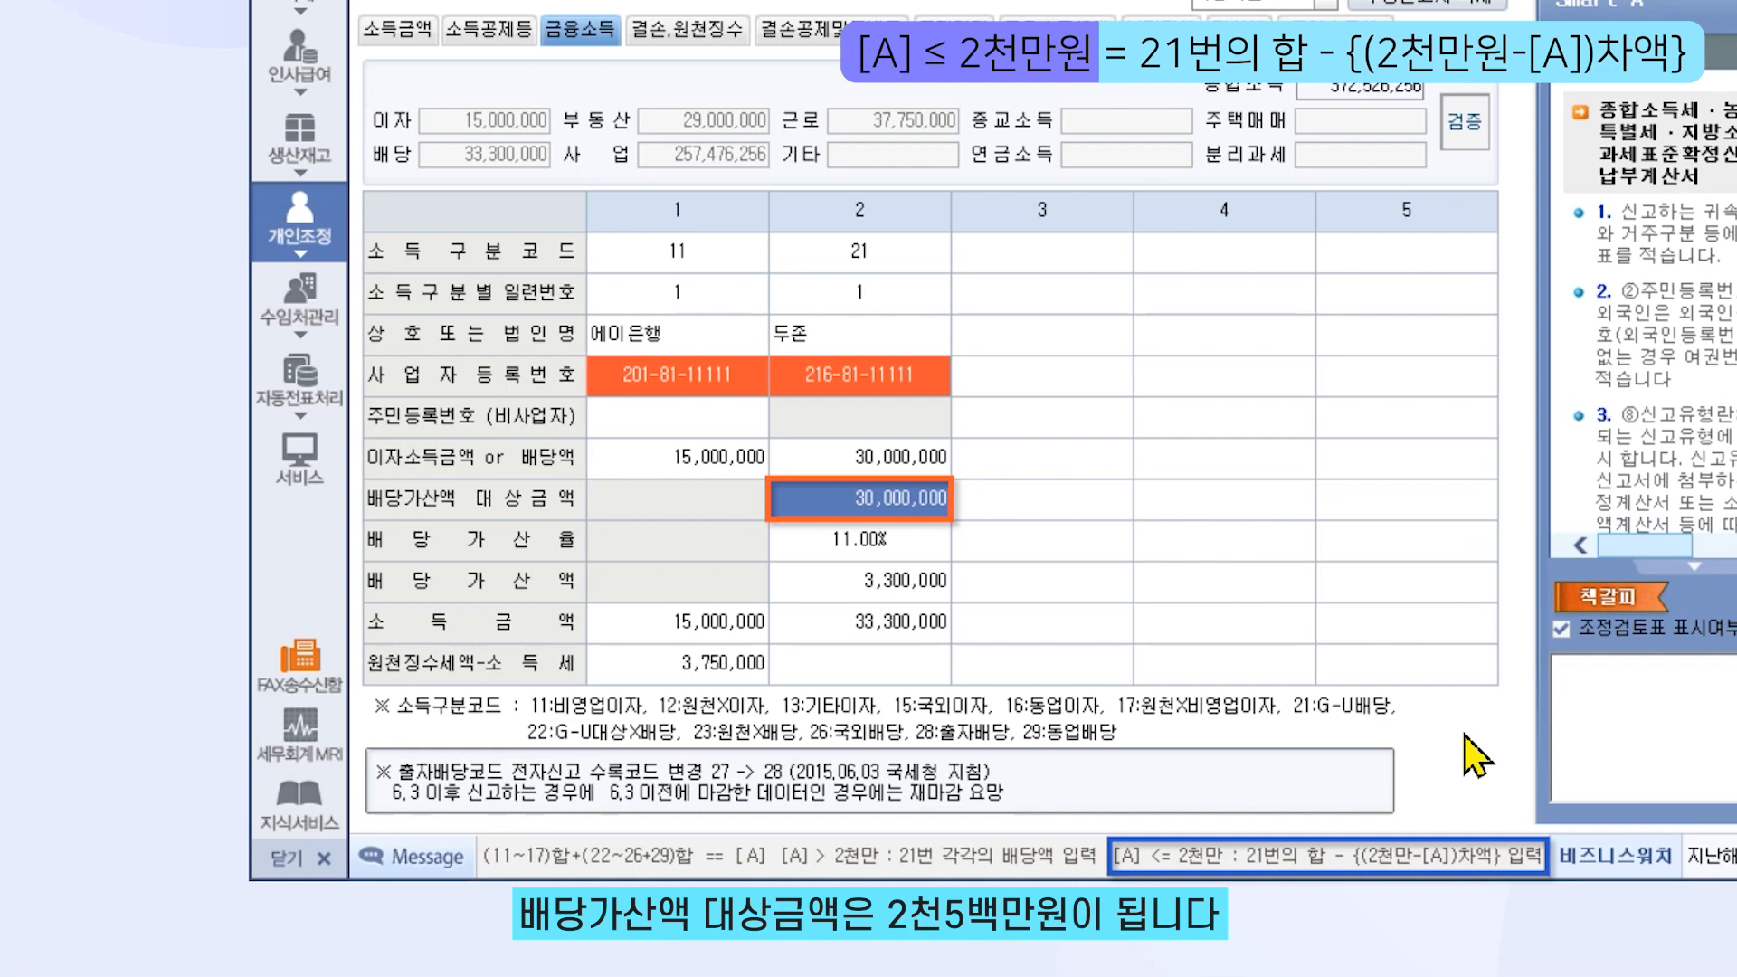
Correct the gross-up base to 25,000,000 and confirm 검증 reports no amount errors
text(25000000)
key(Return)
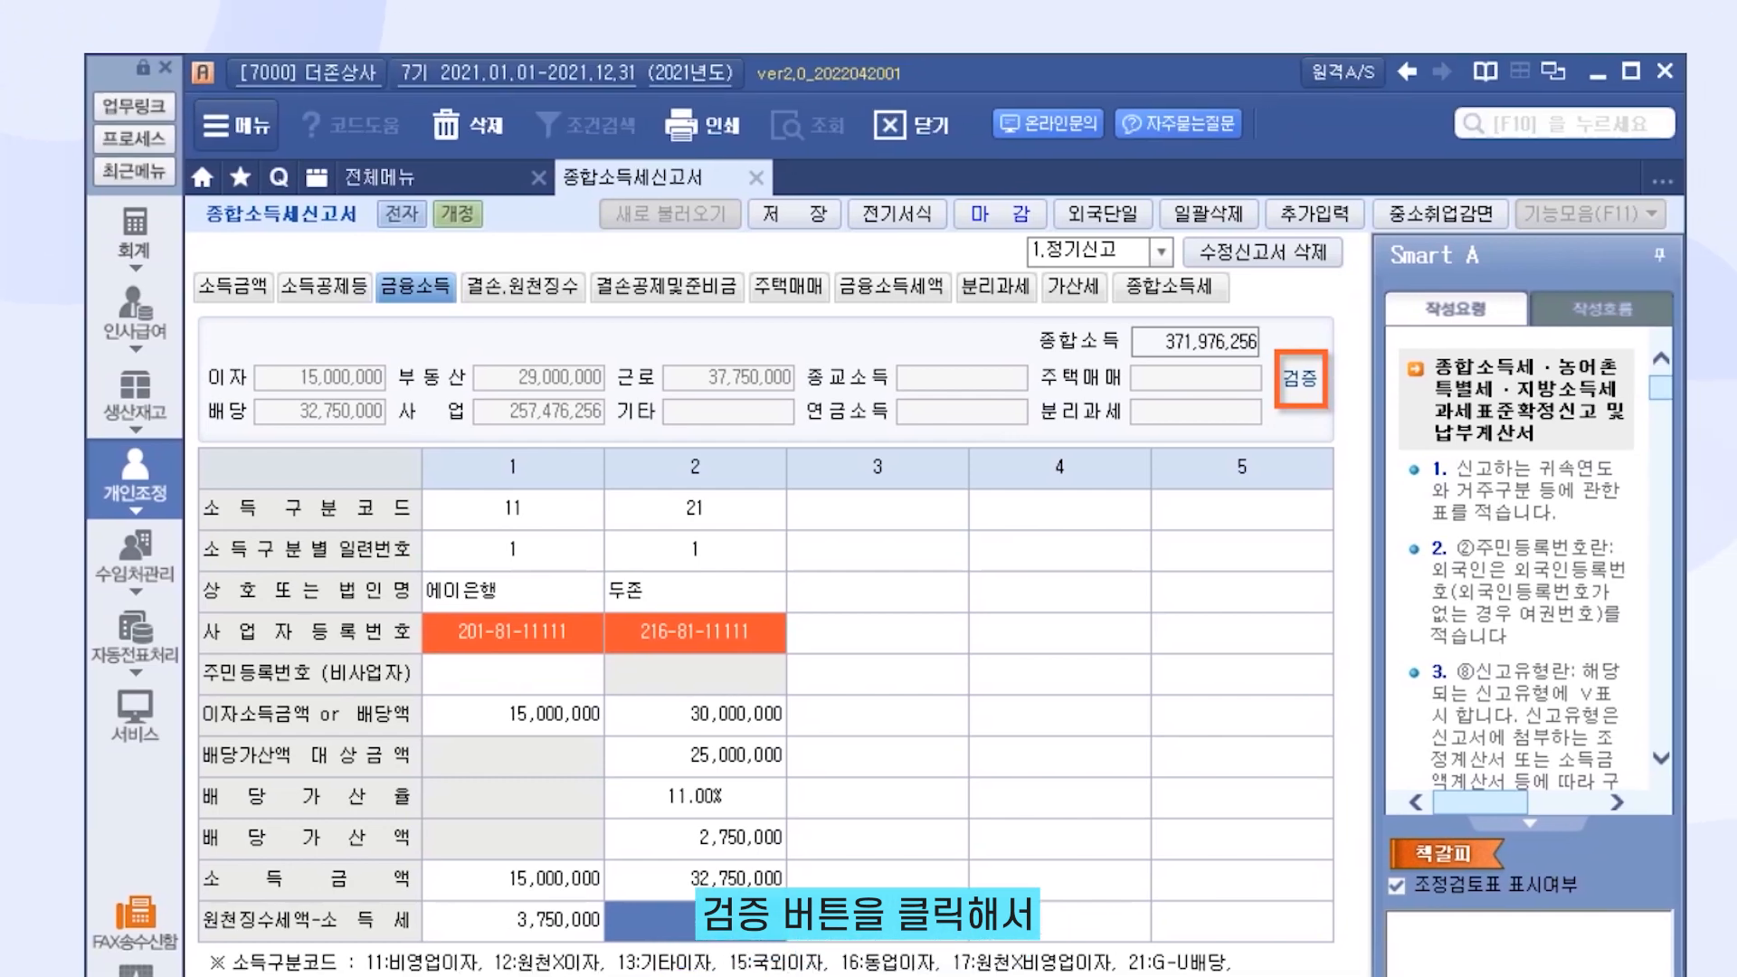
click(1302, 390)
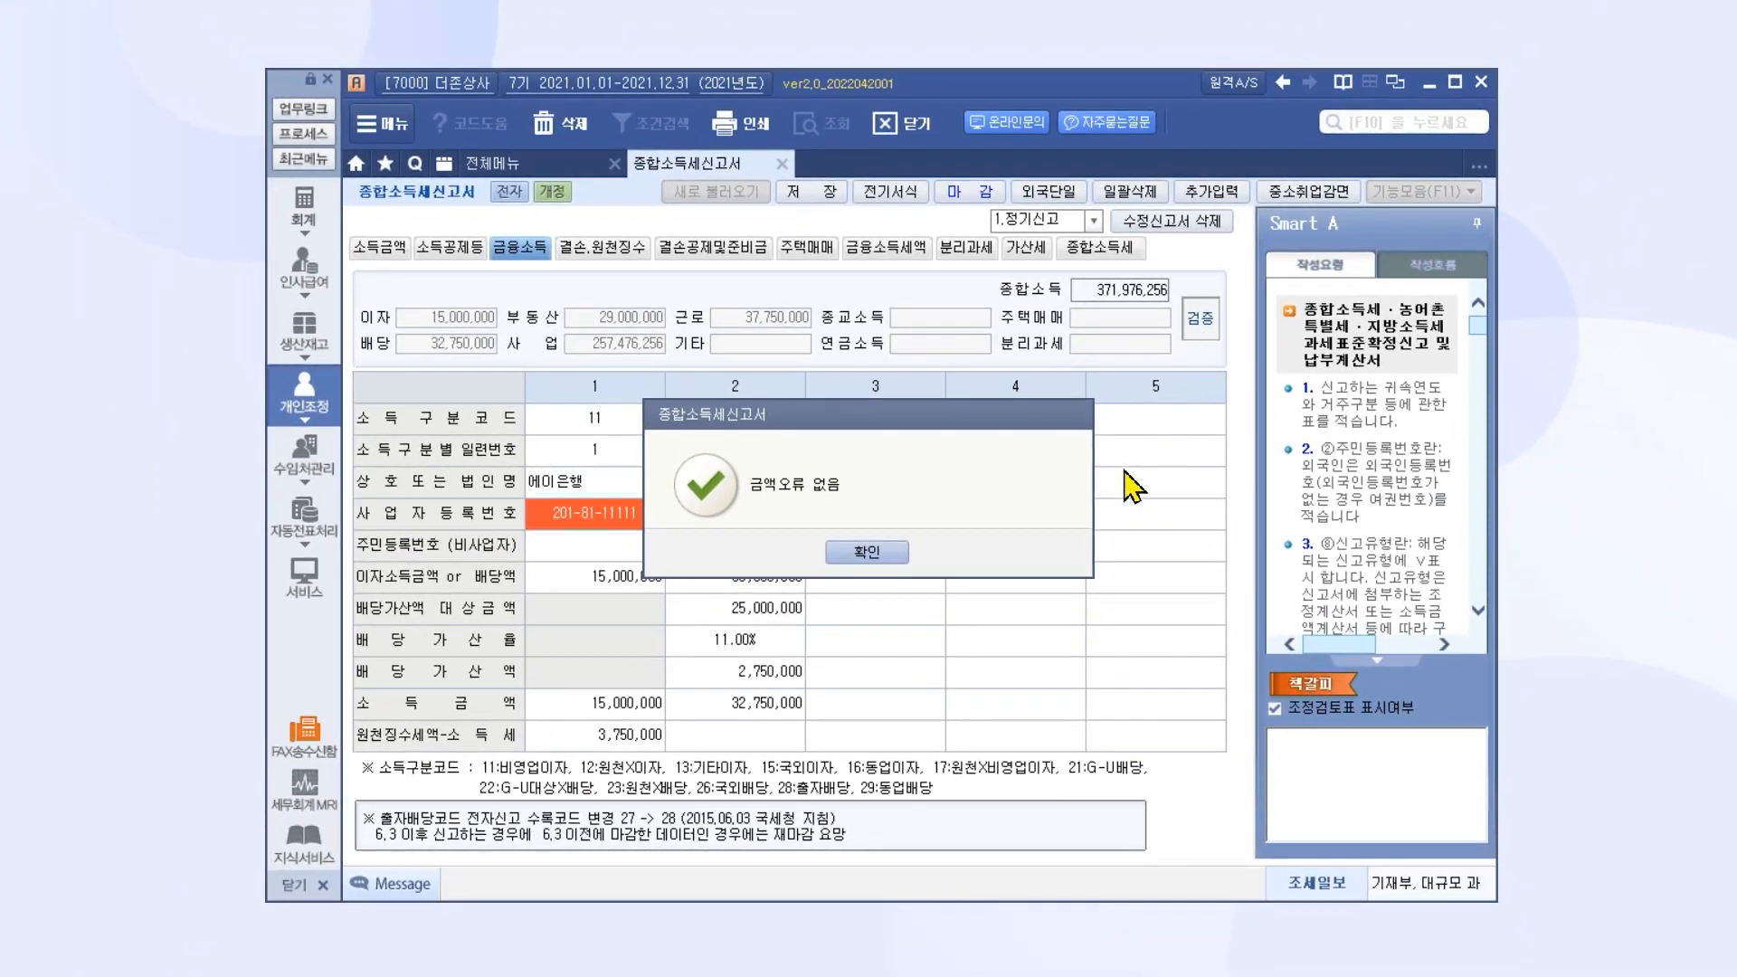
click(866, 552)
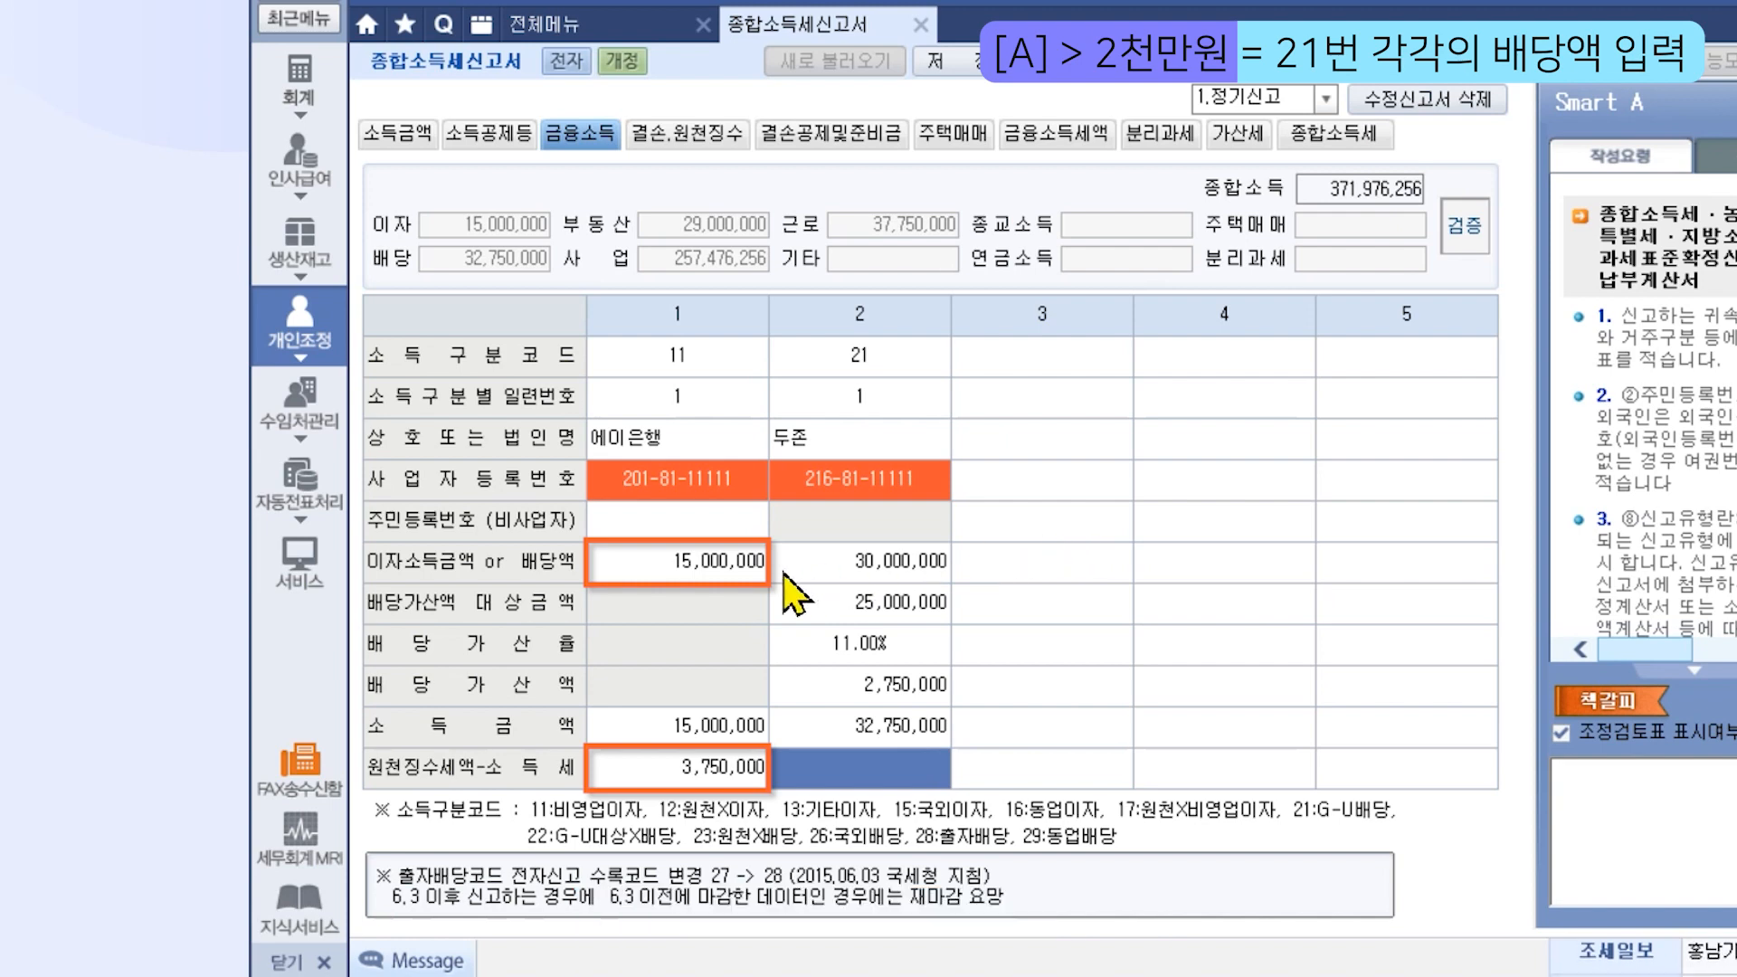
Change item 1's interest amount to 25,000,000 with 6,250,000 income tax withheld
click(746, 579)
text(25000000)
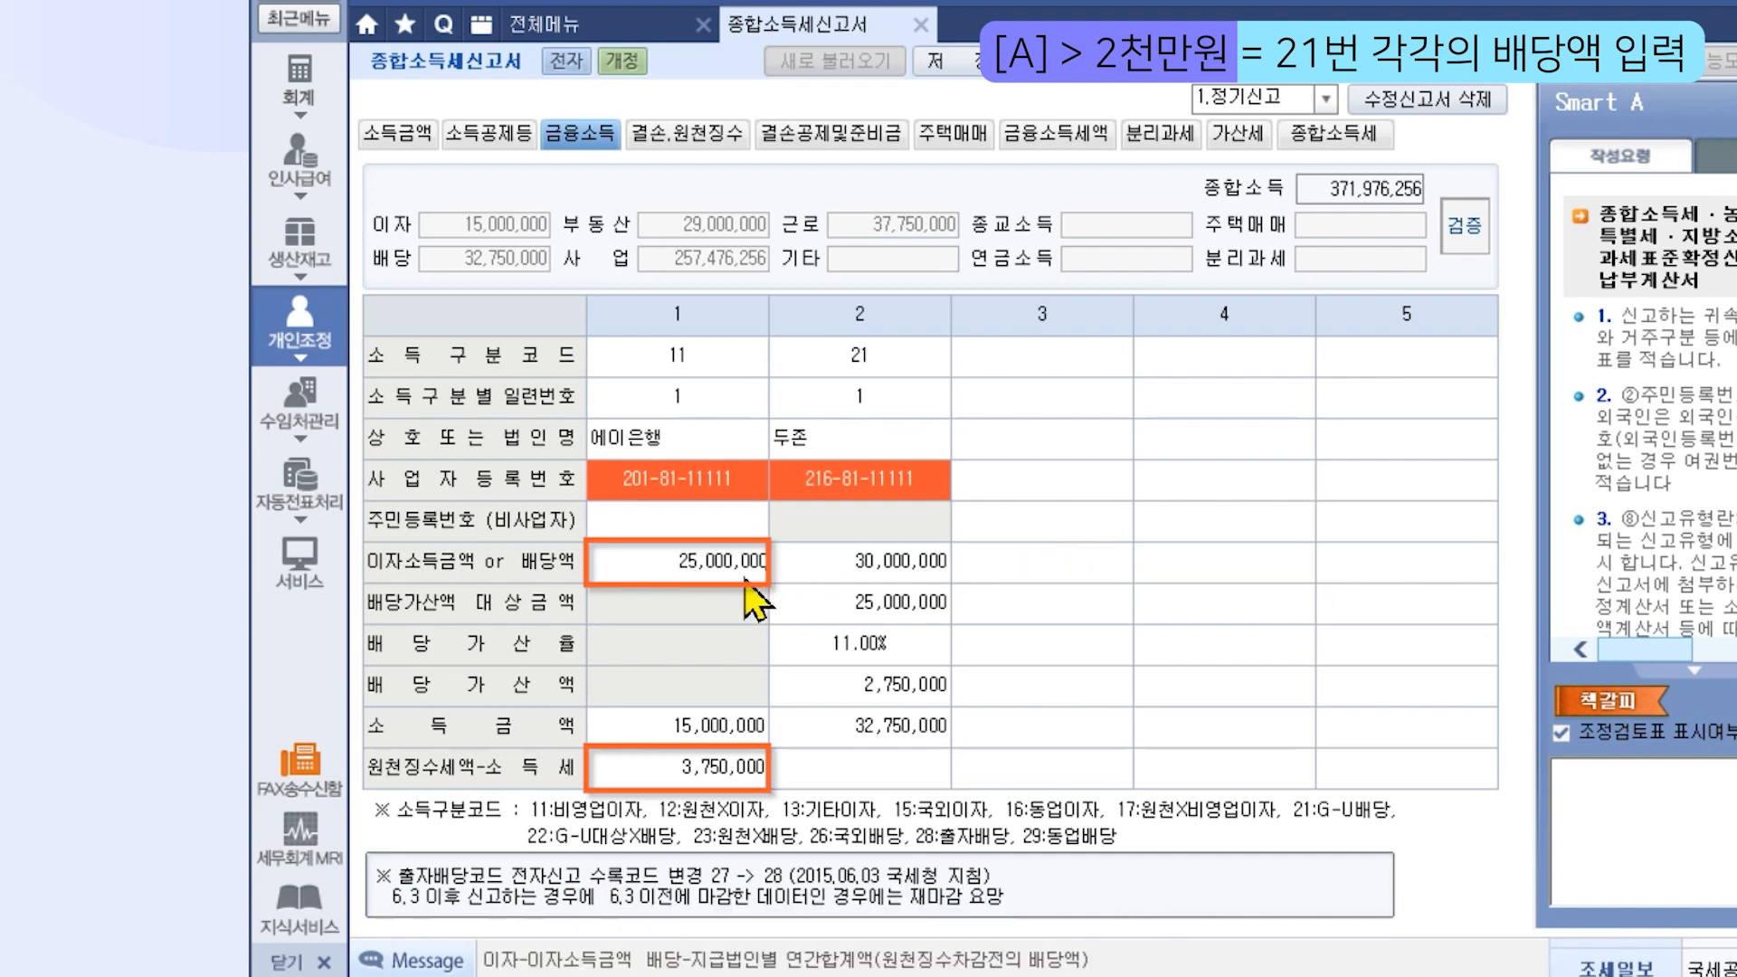
key(Return)
click(692, 767)
text(6250000)
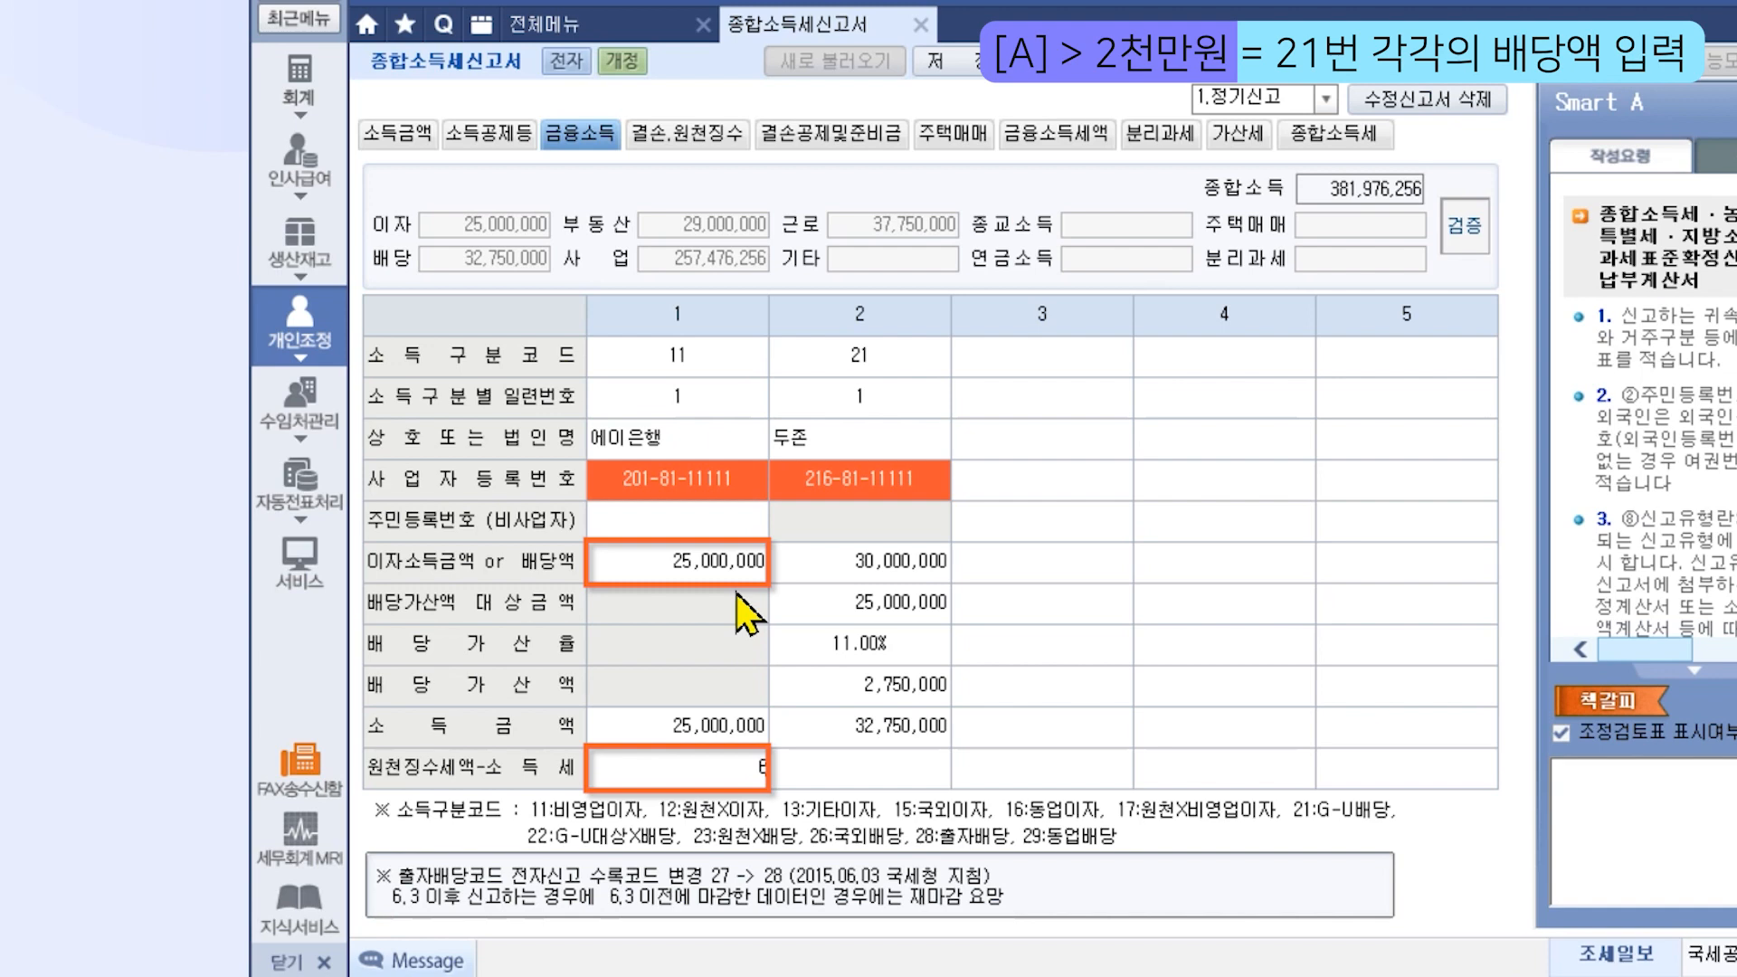
key(Return)
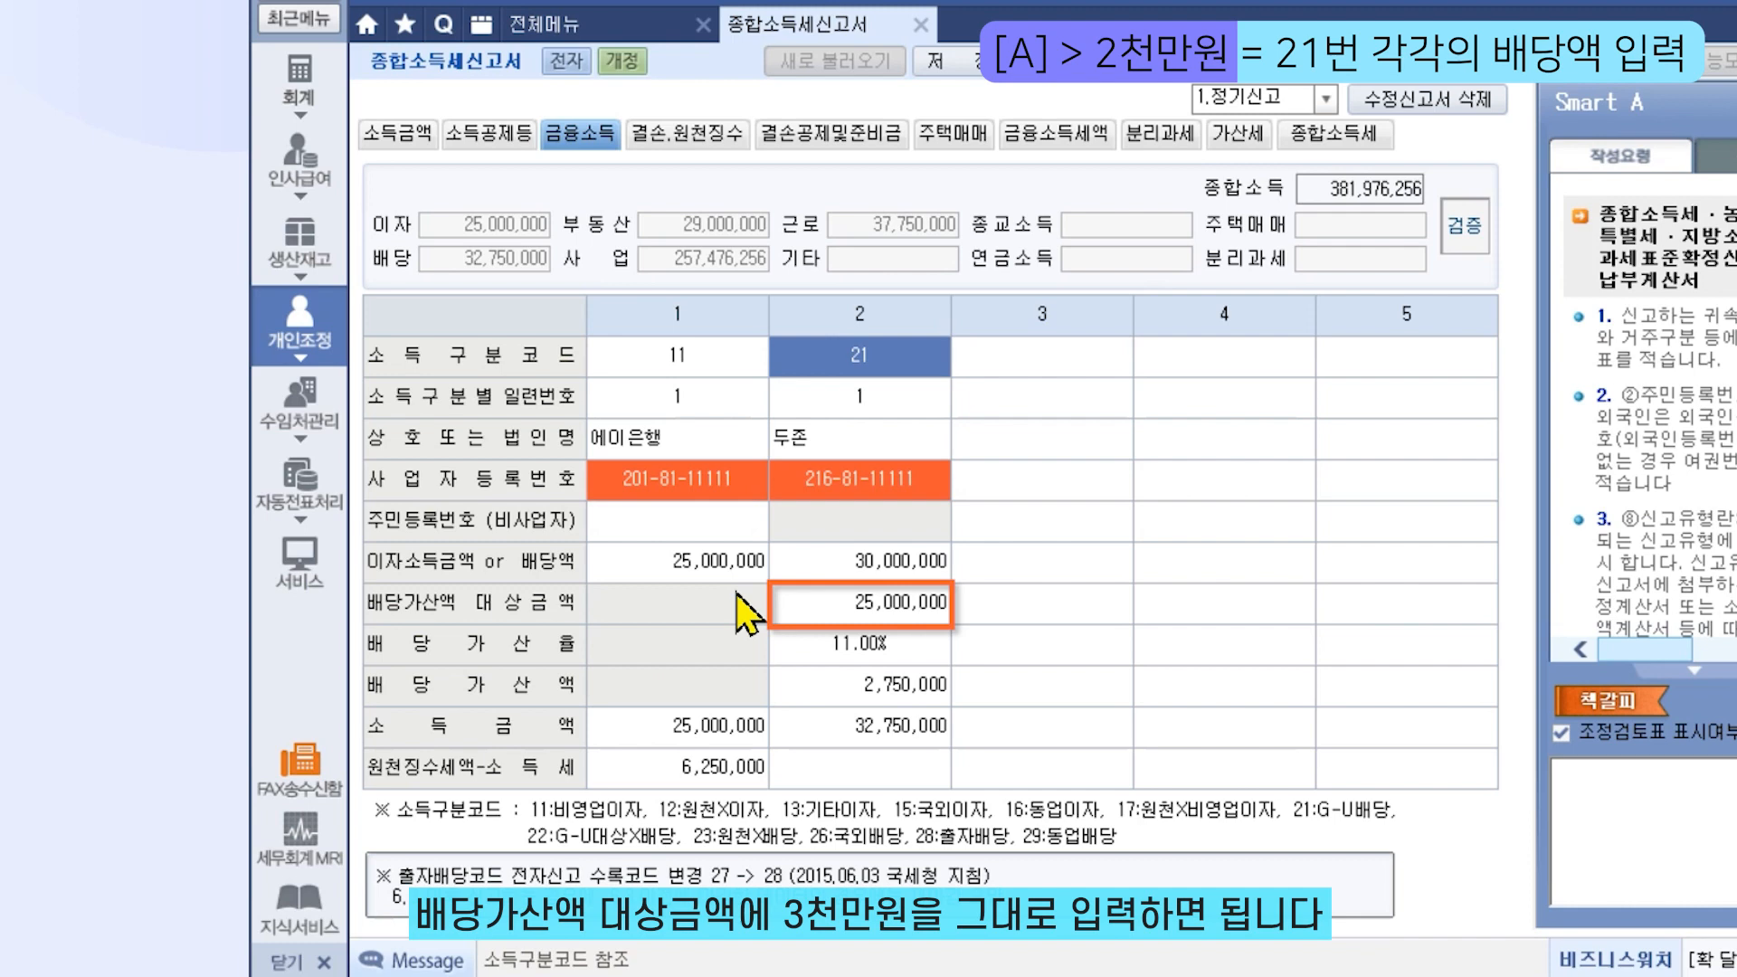
Restore item 2's dividend gross-up target amount to 30,000,000
click(863, 601)
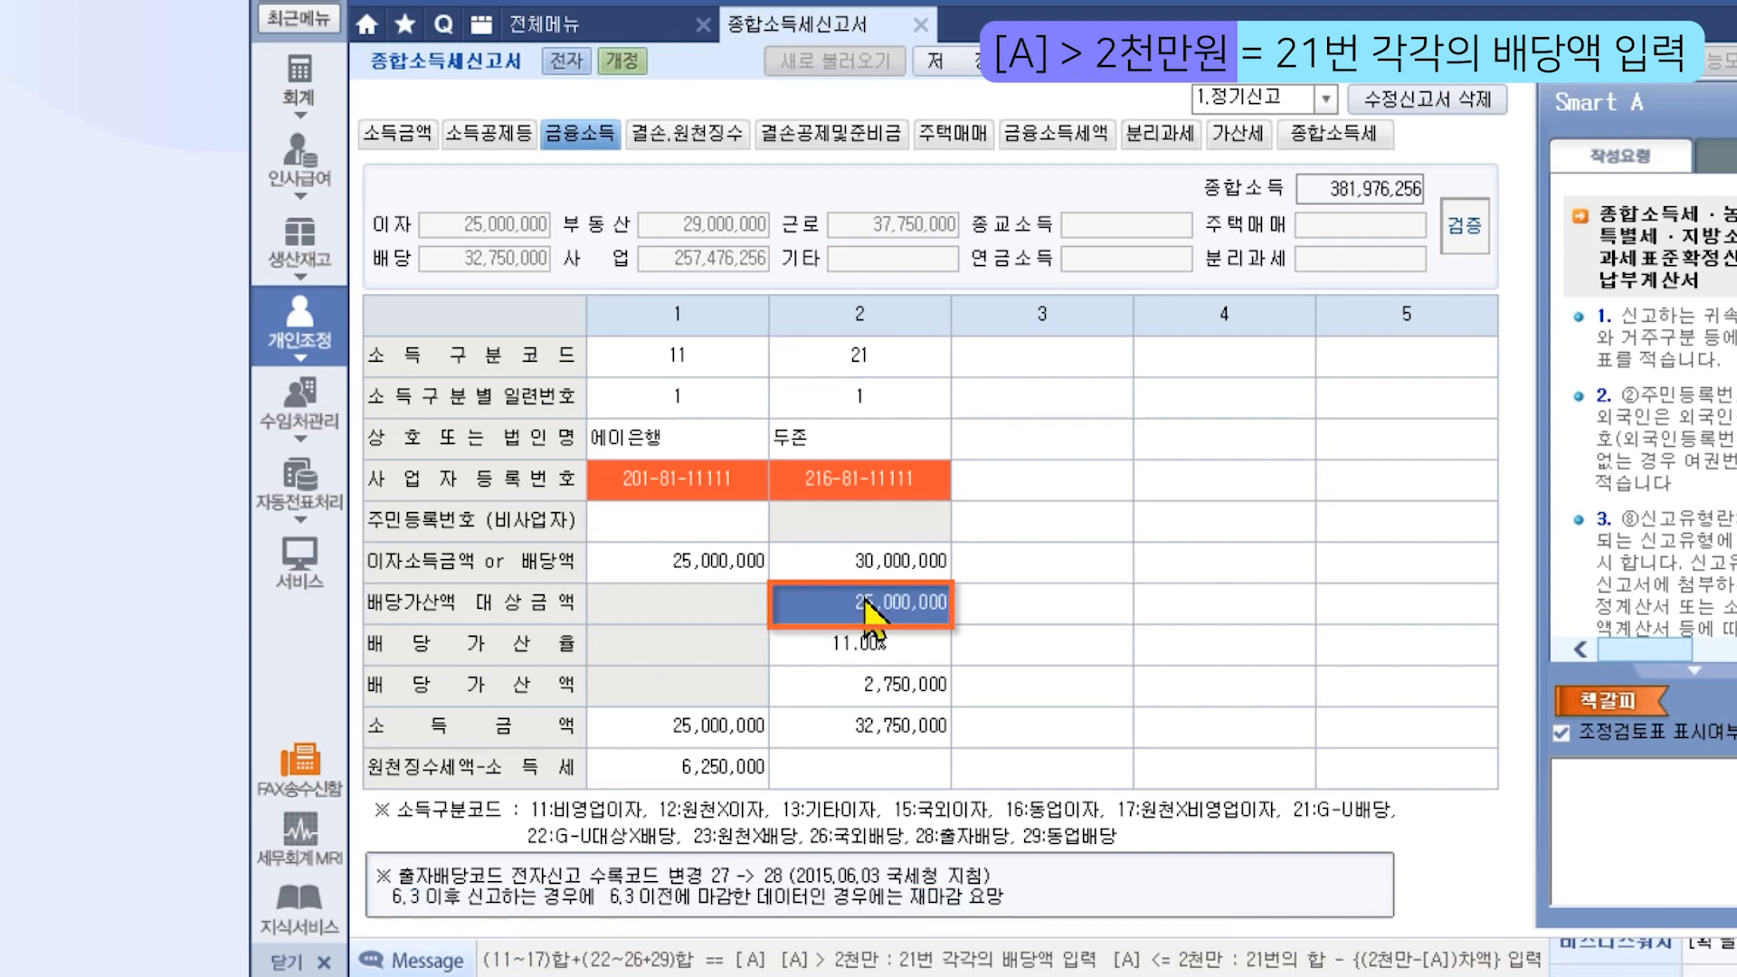
text(30000000)
key(Return)
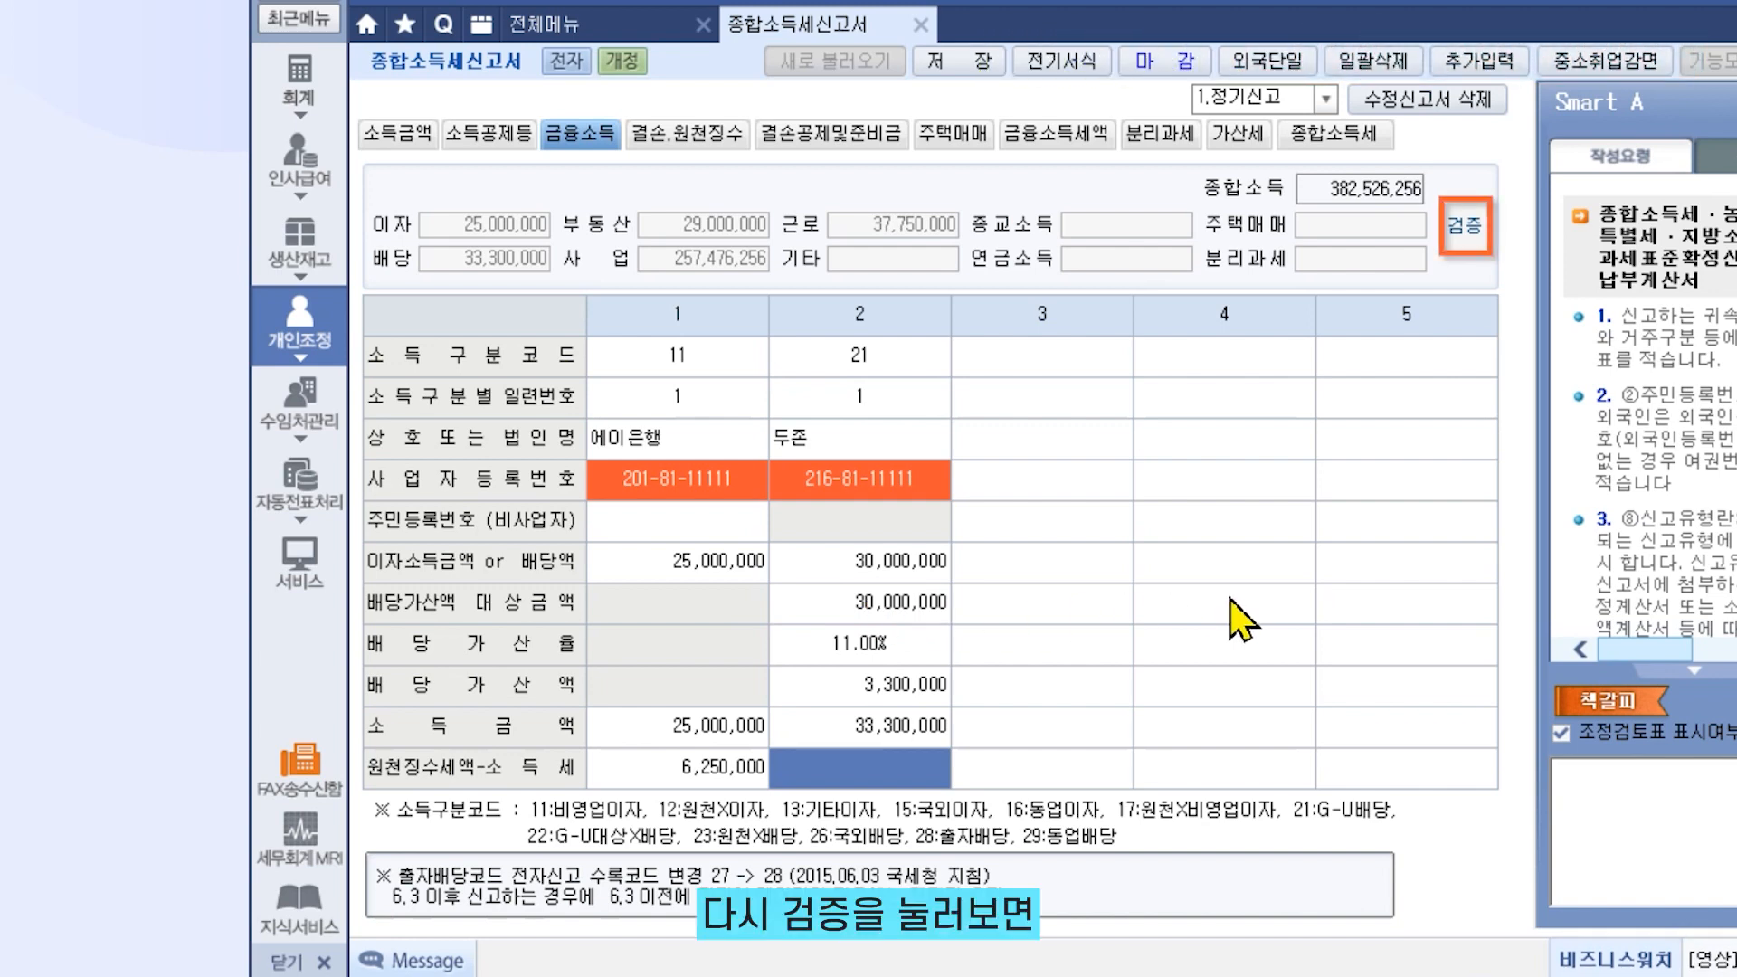
click(1464, 231)
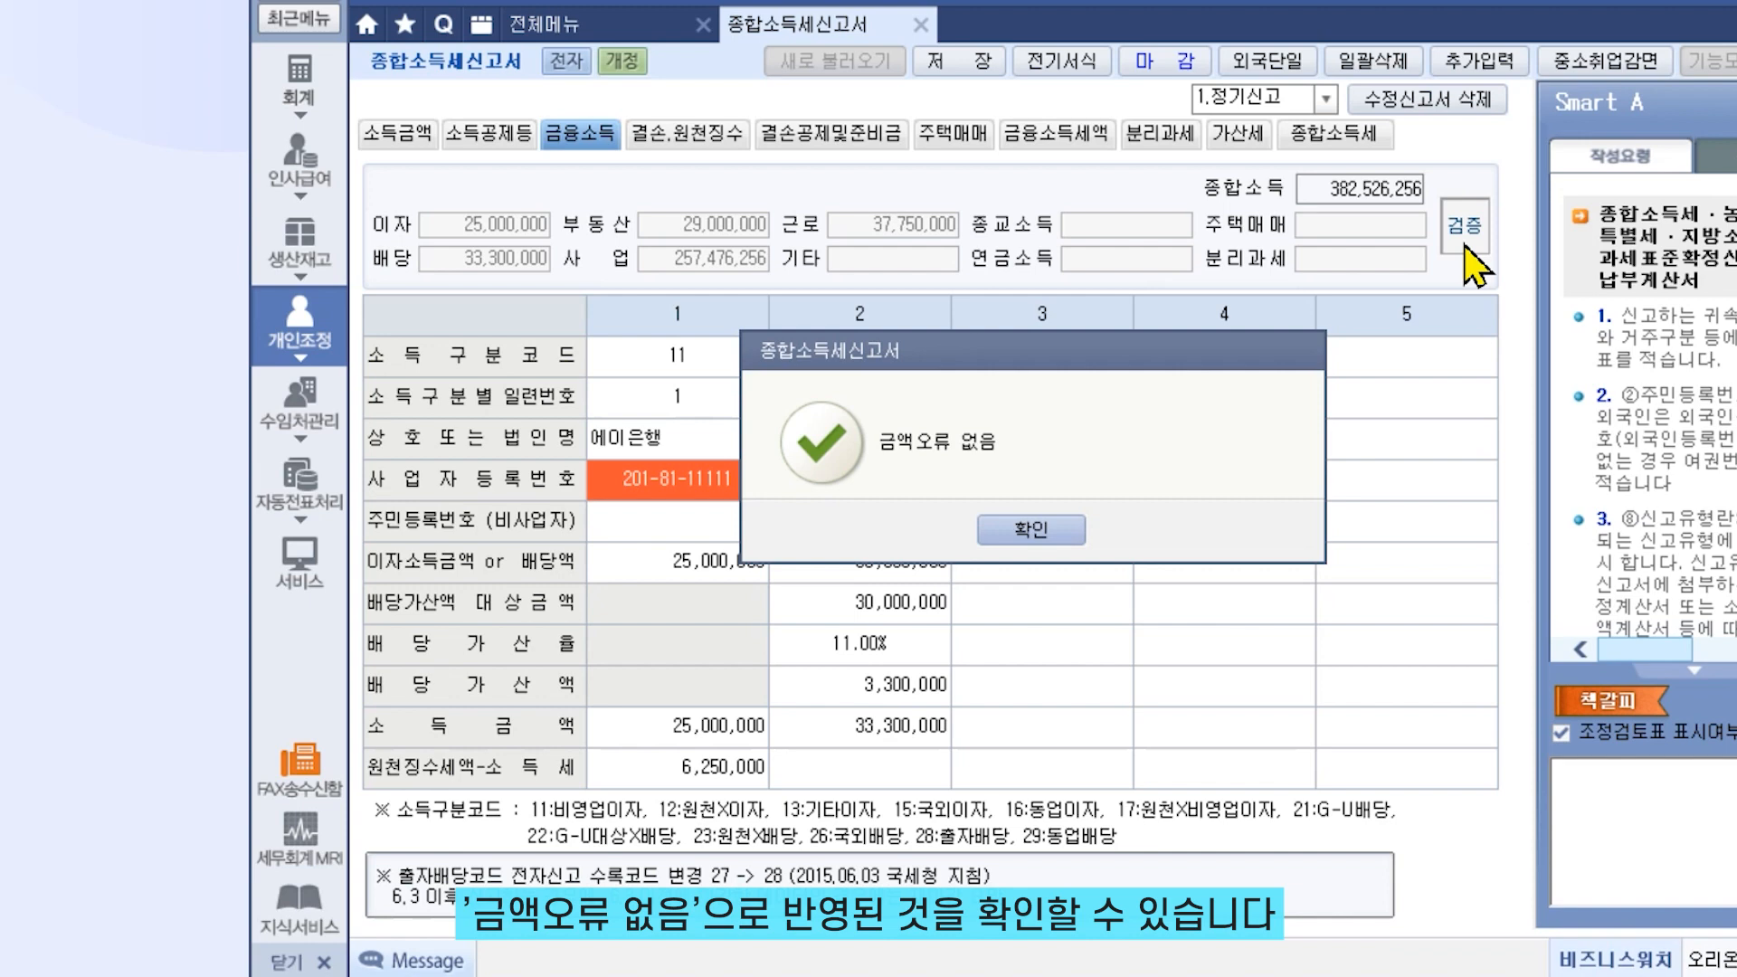
click(1083, 538)
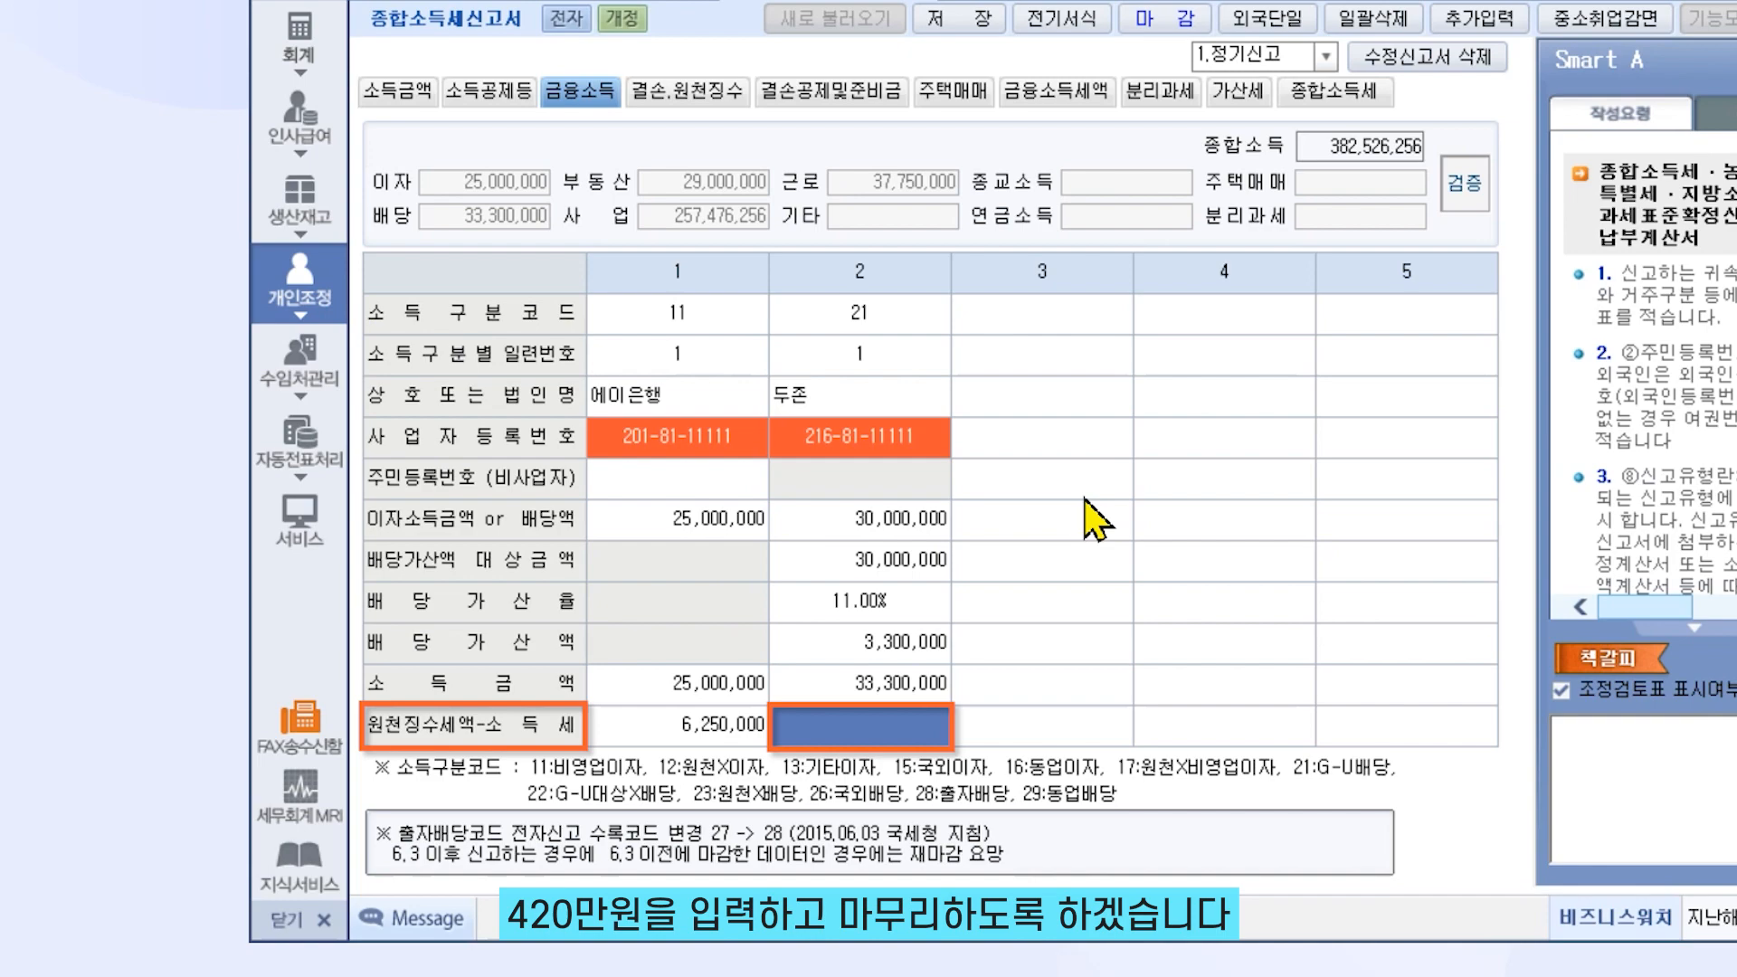
Enter 4,200,000 withheld tax on item 2's dividends and view the 금융소득세액 calculation sheet
text(4200000)
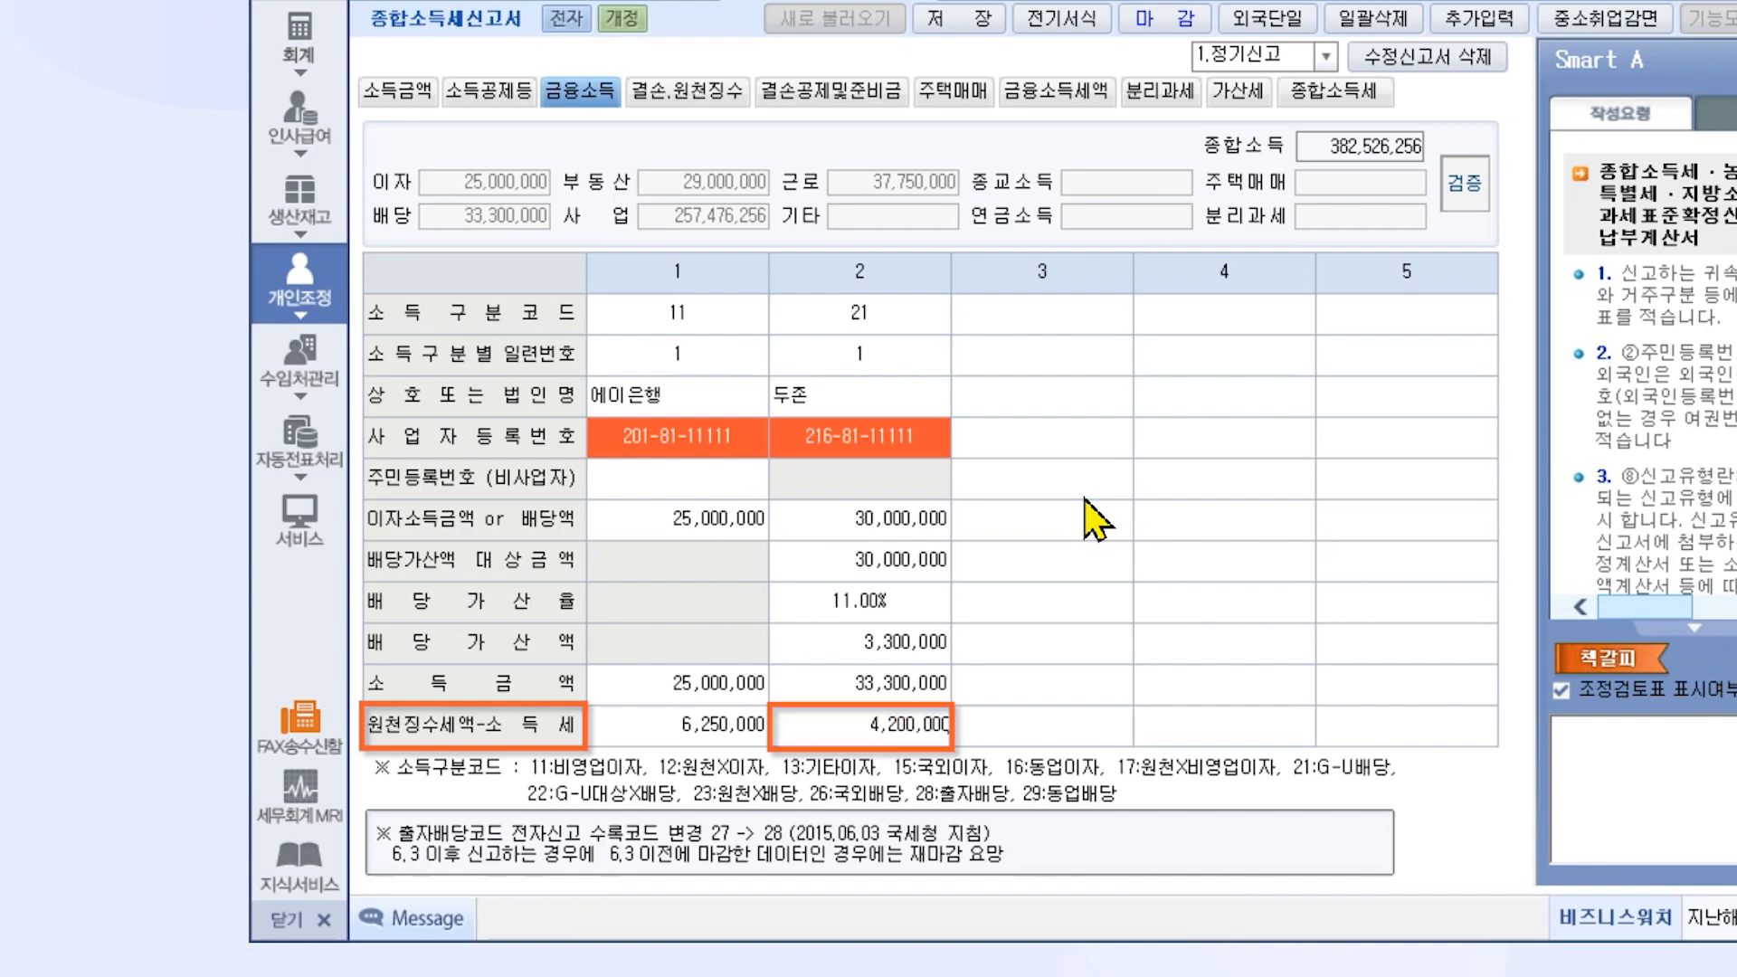
key(Return)
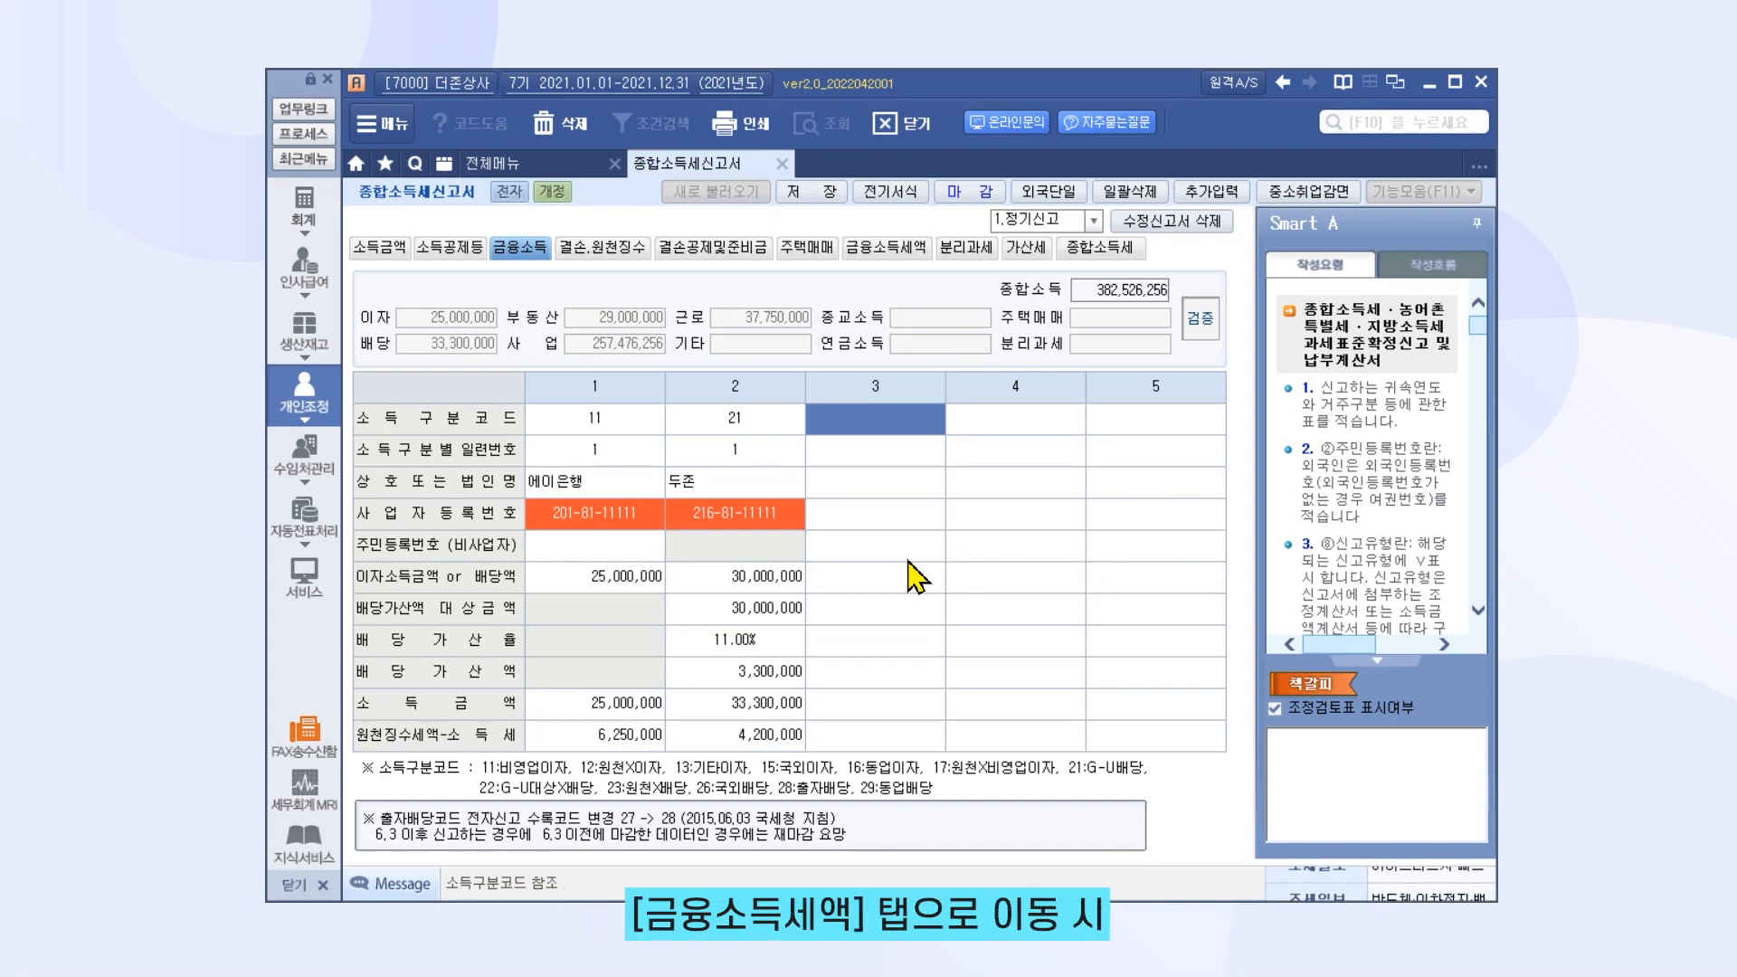
click(891, 248)
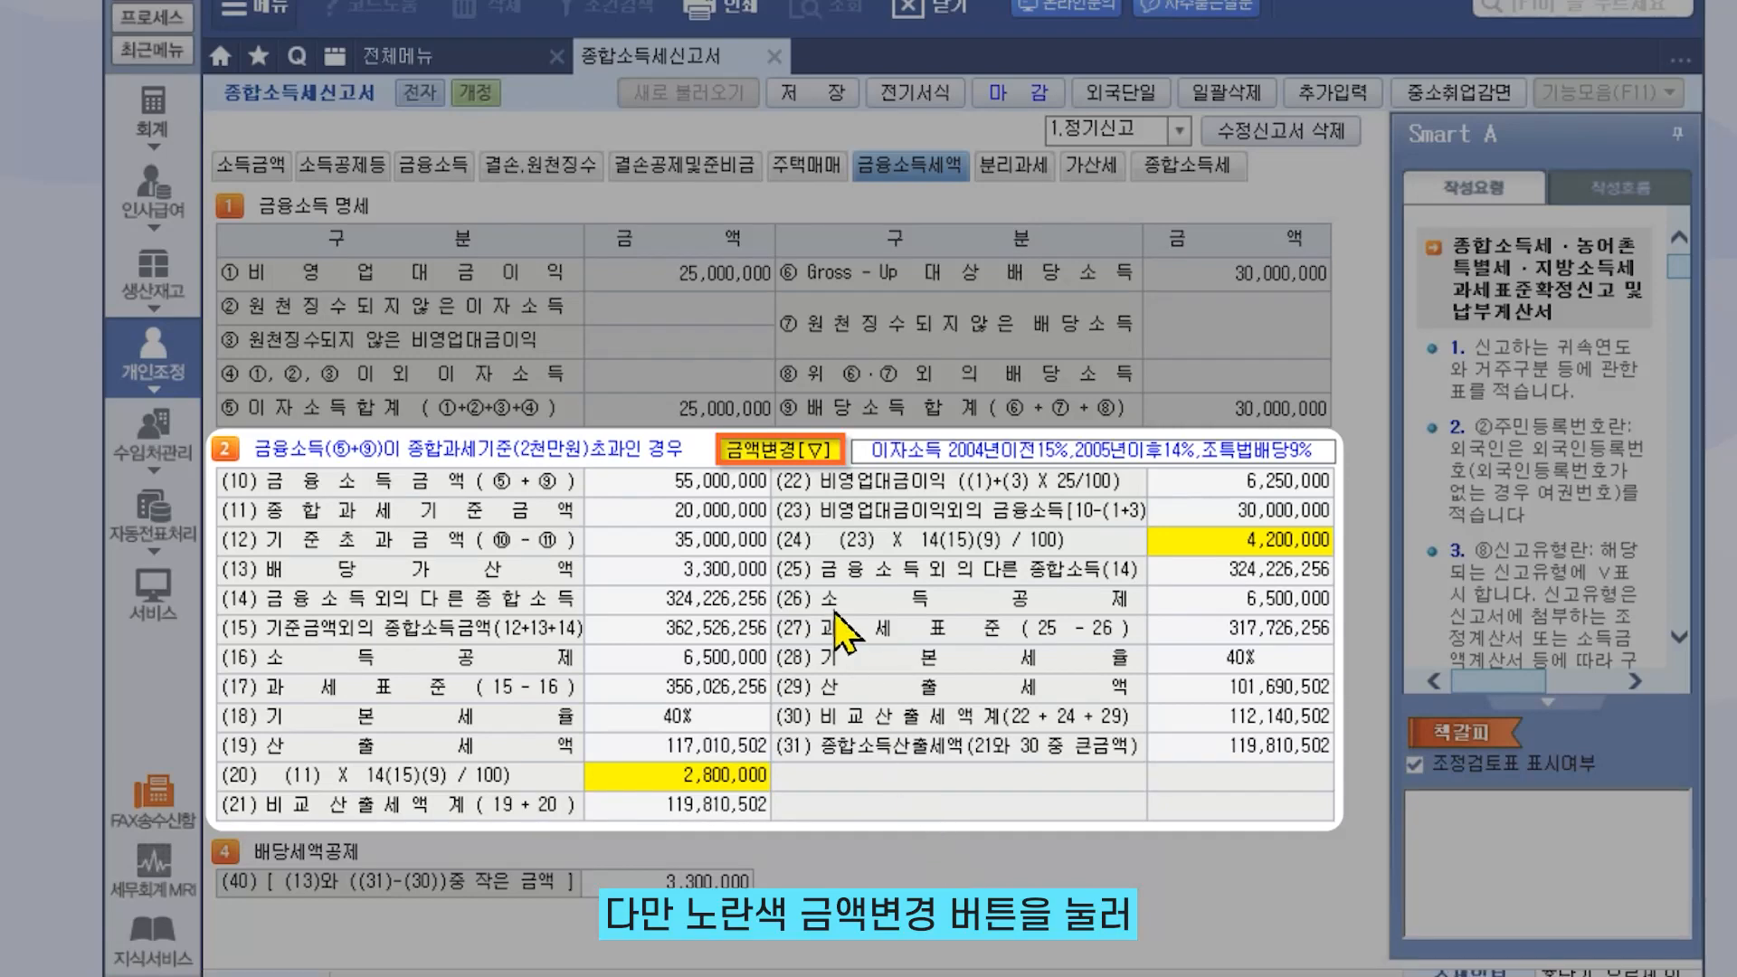
click(796, 455)
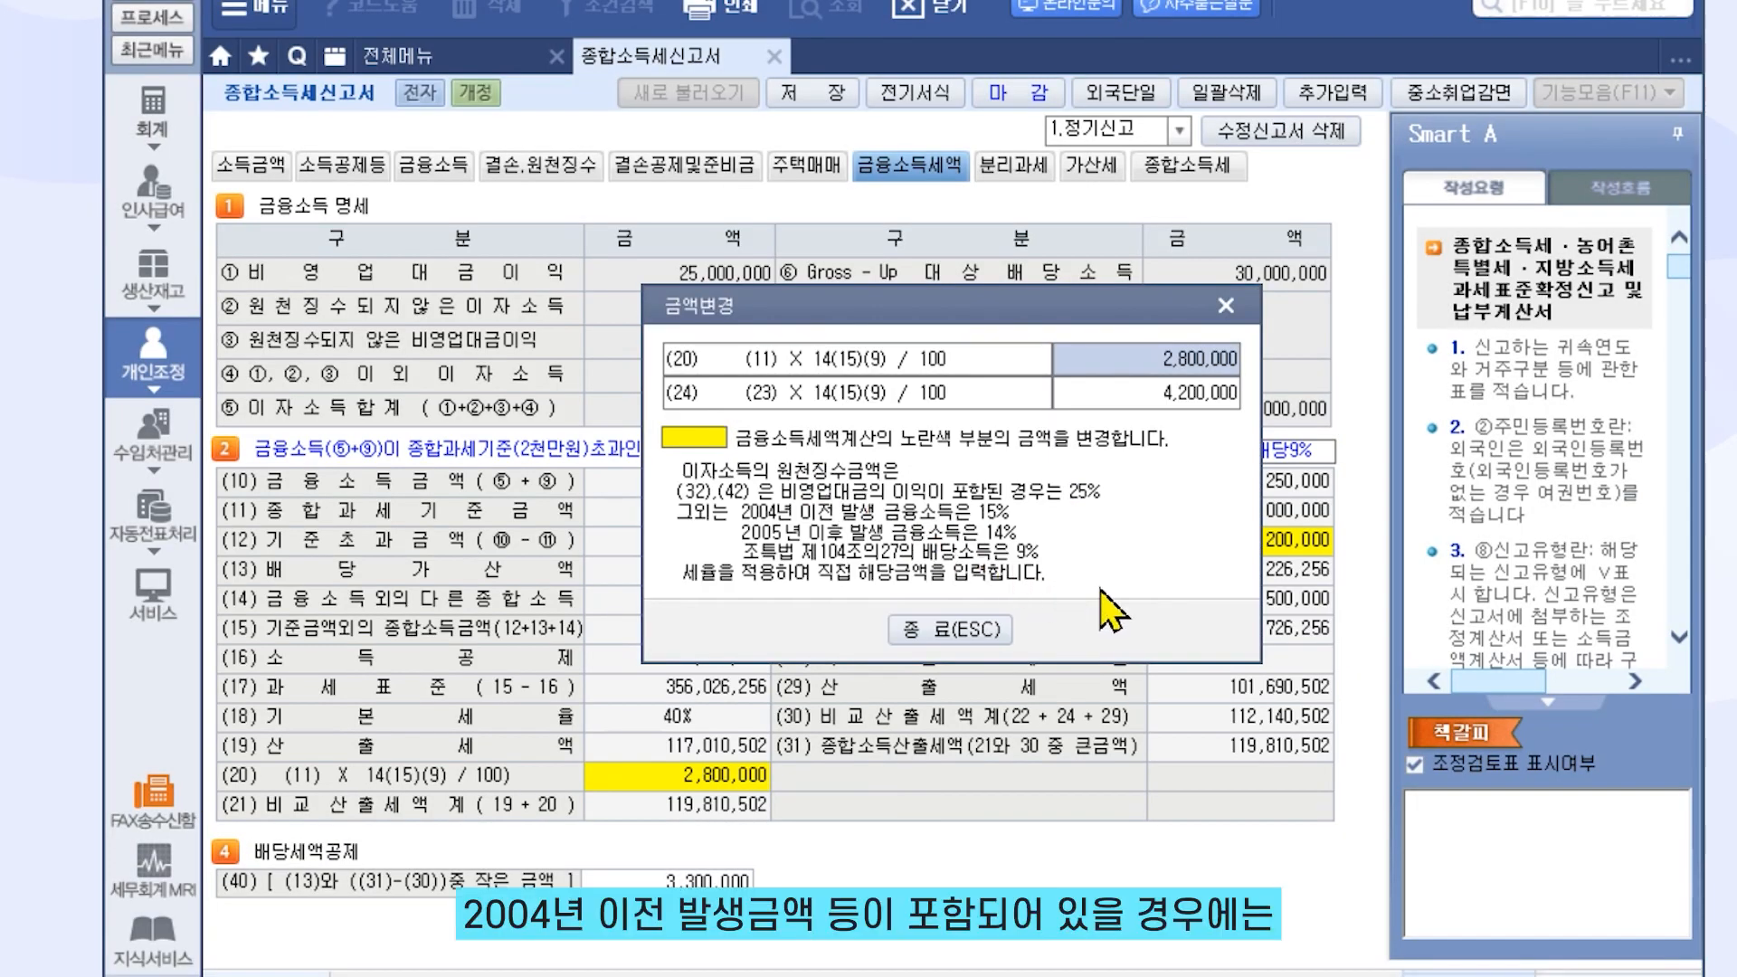
click(1230, 358)
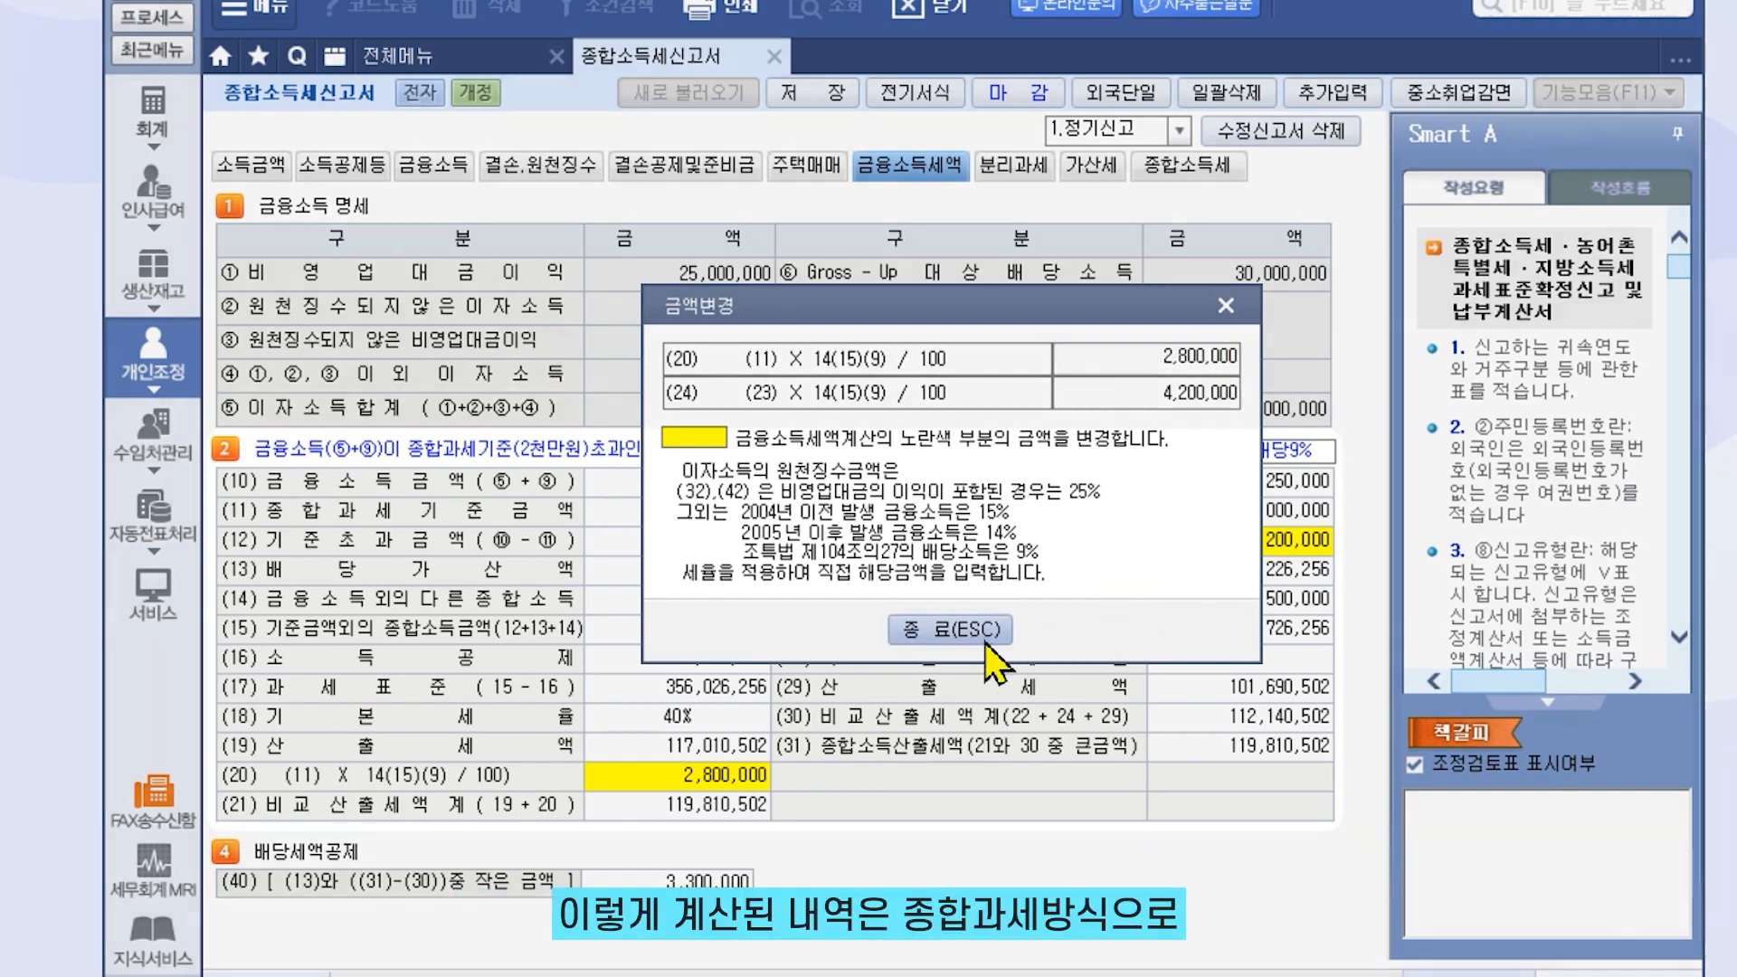
click(991, 633)
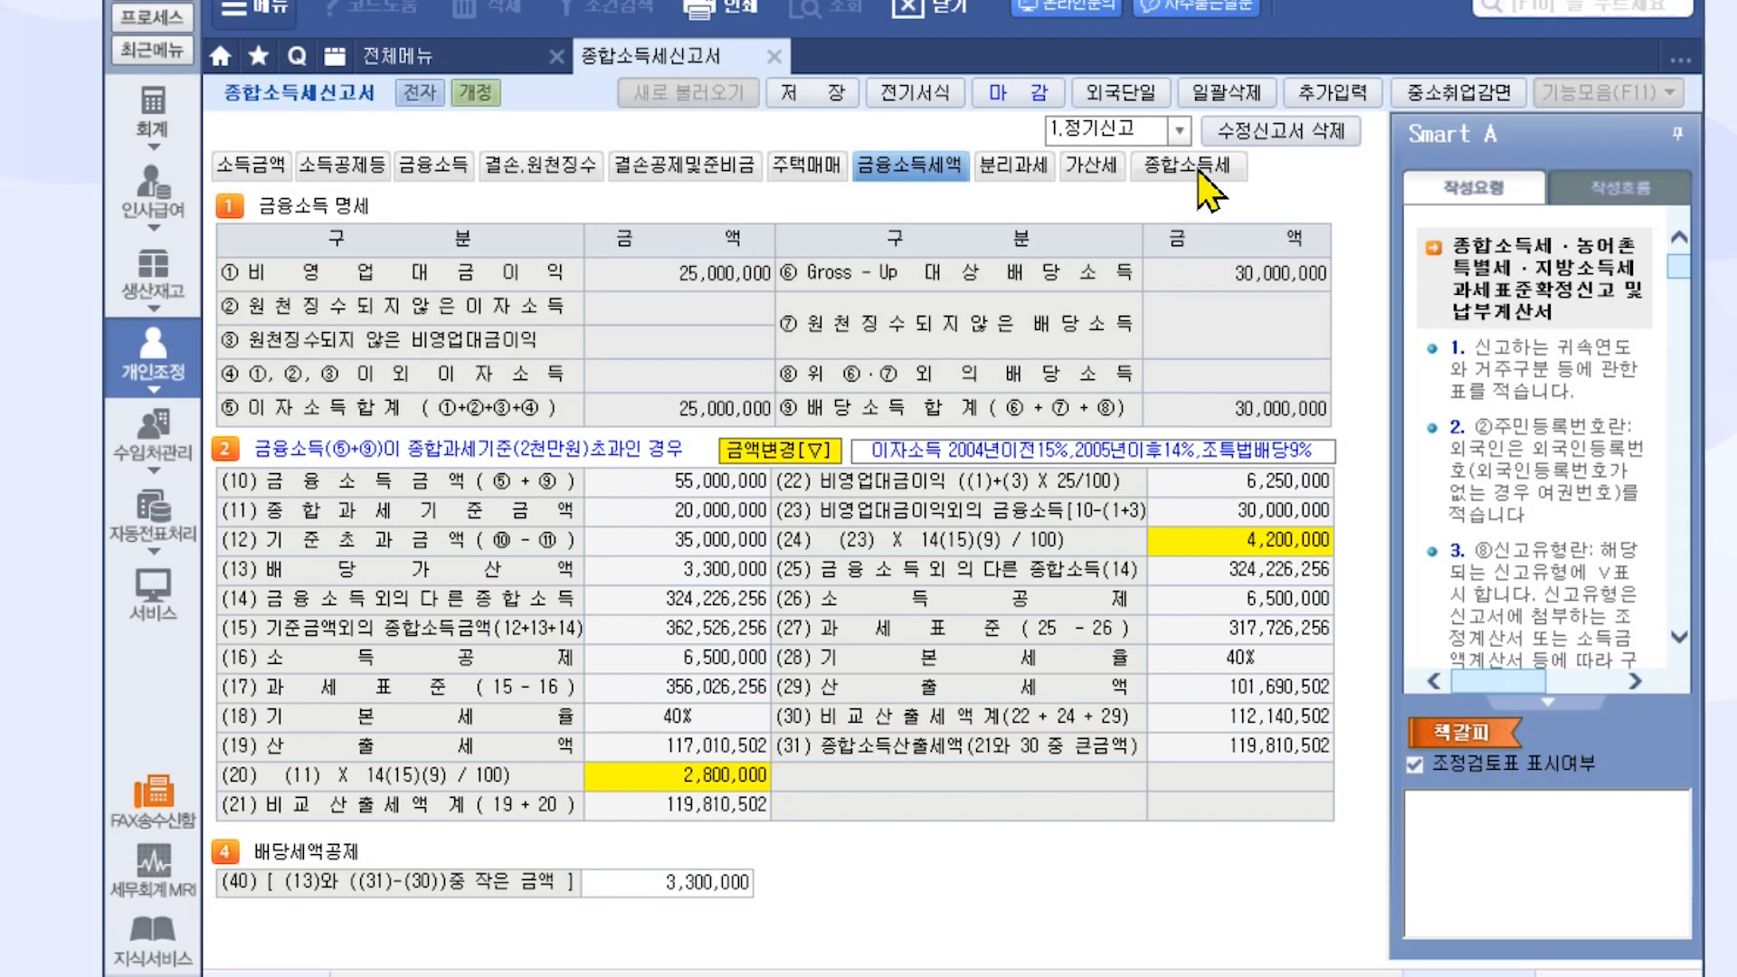
Switch between the 종합소득세 and 금융소득세액 sheets, ending on the comprehensive income tax calculation
click(1187, 165)
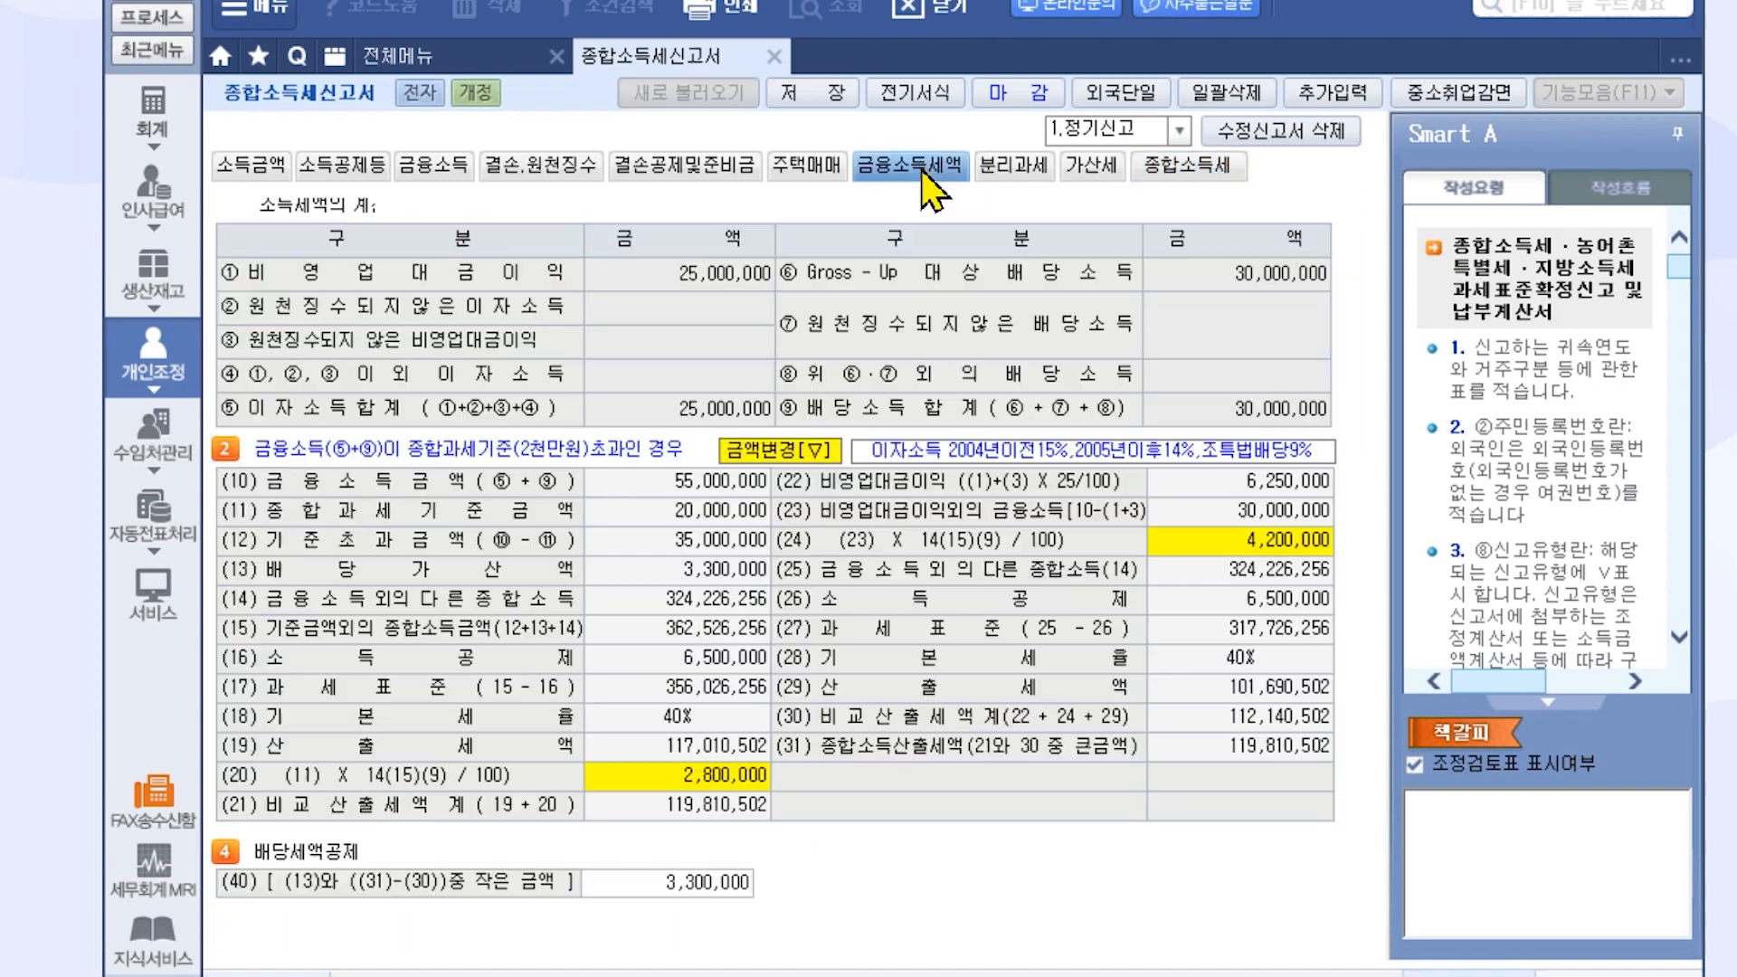
click(922, 169)
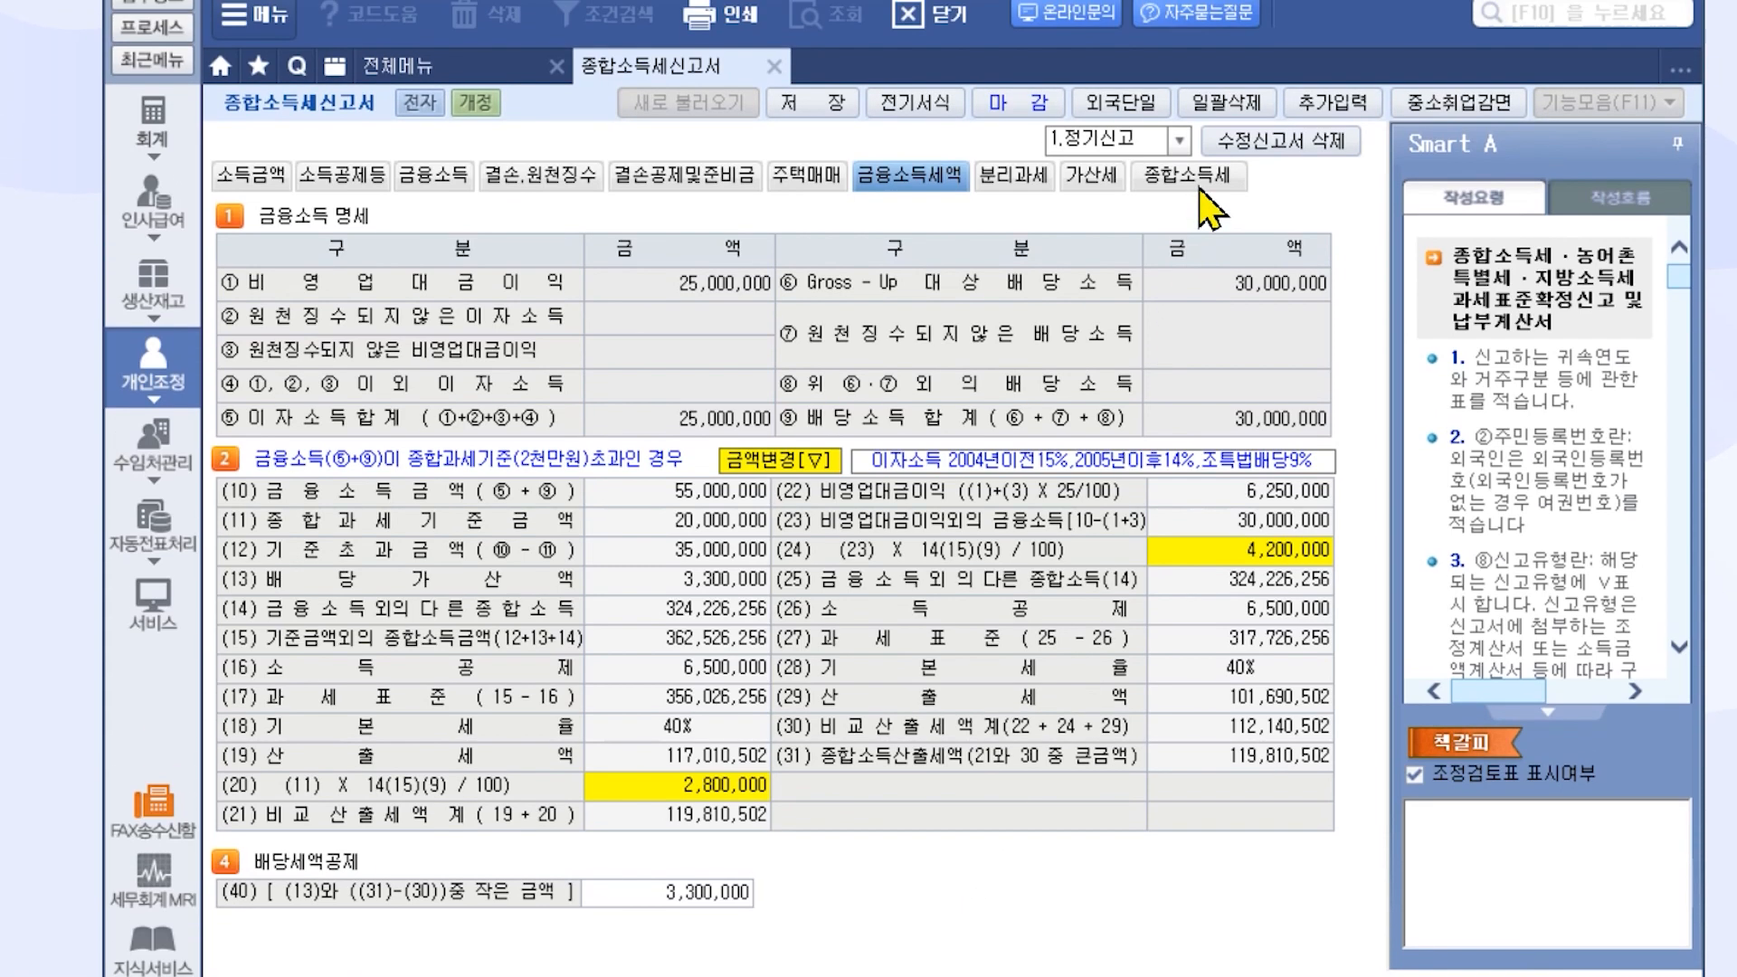
click(1200, 188)
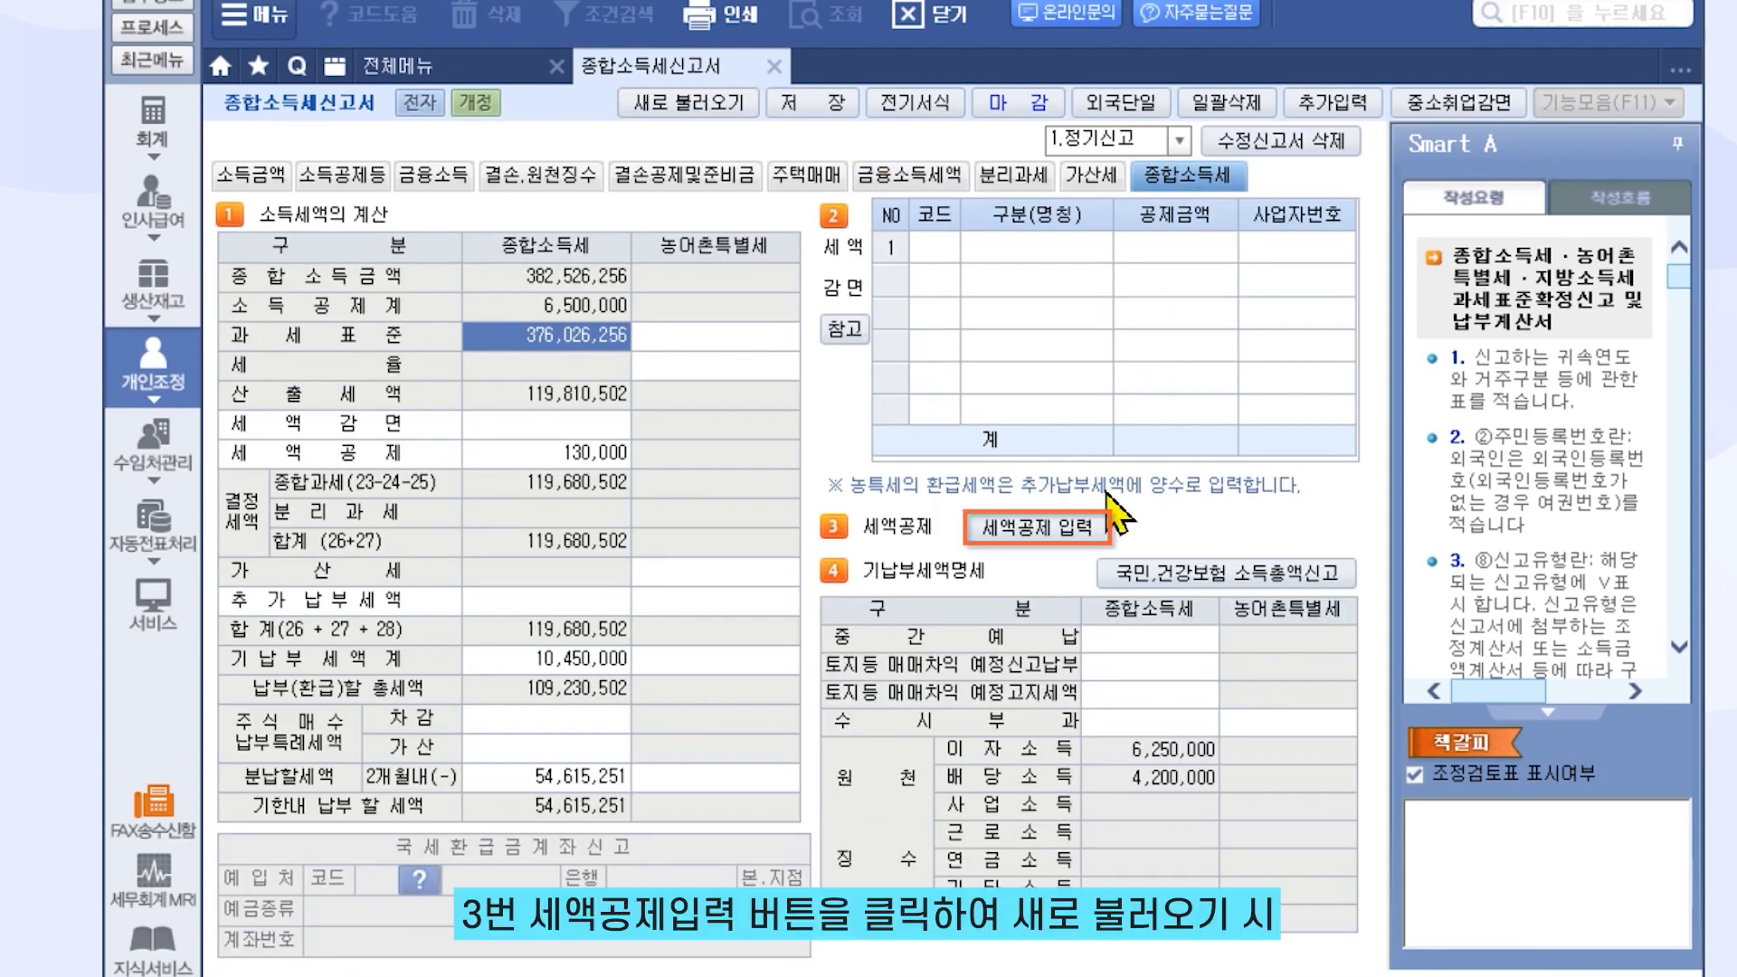
Reload the tax credits so the code 202 dividend tax credit becomes 3,300,000
click(1102, 528)
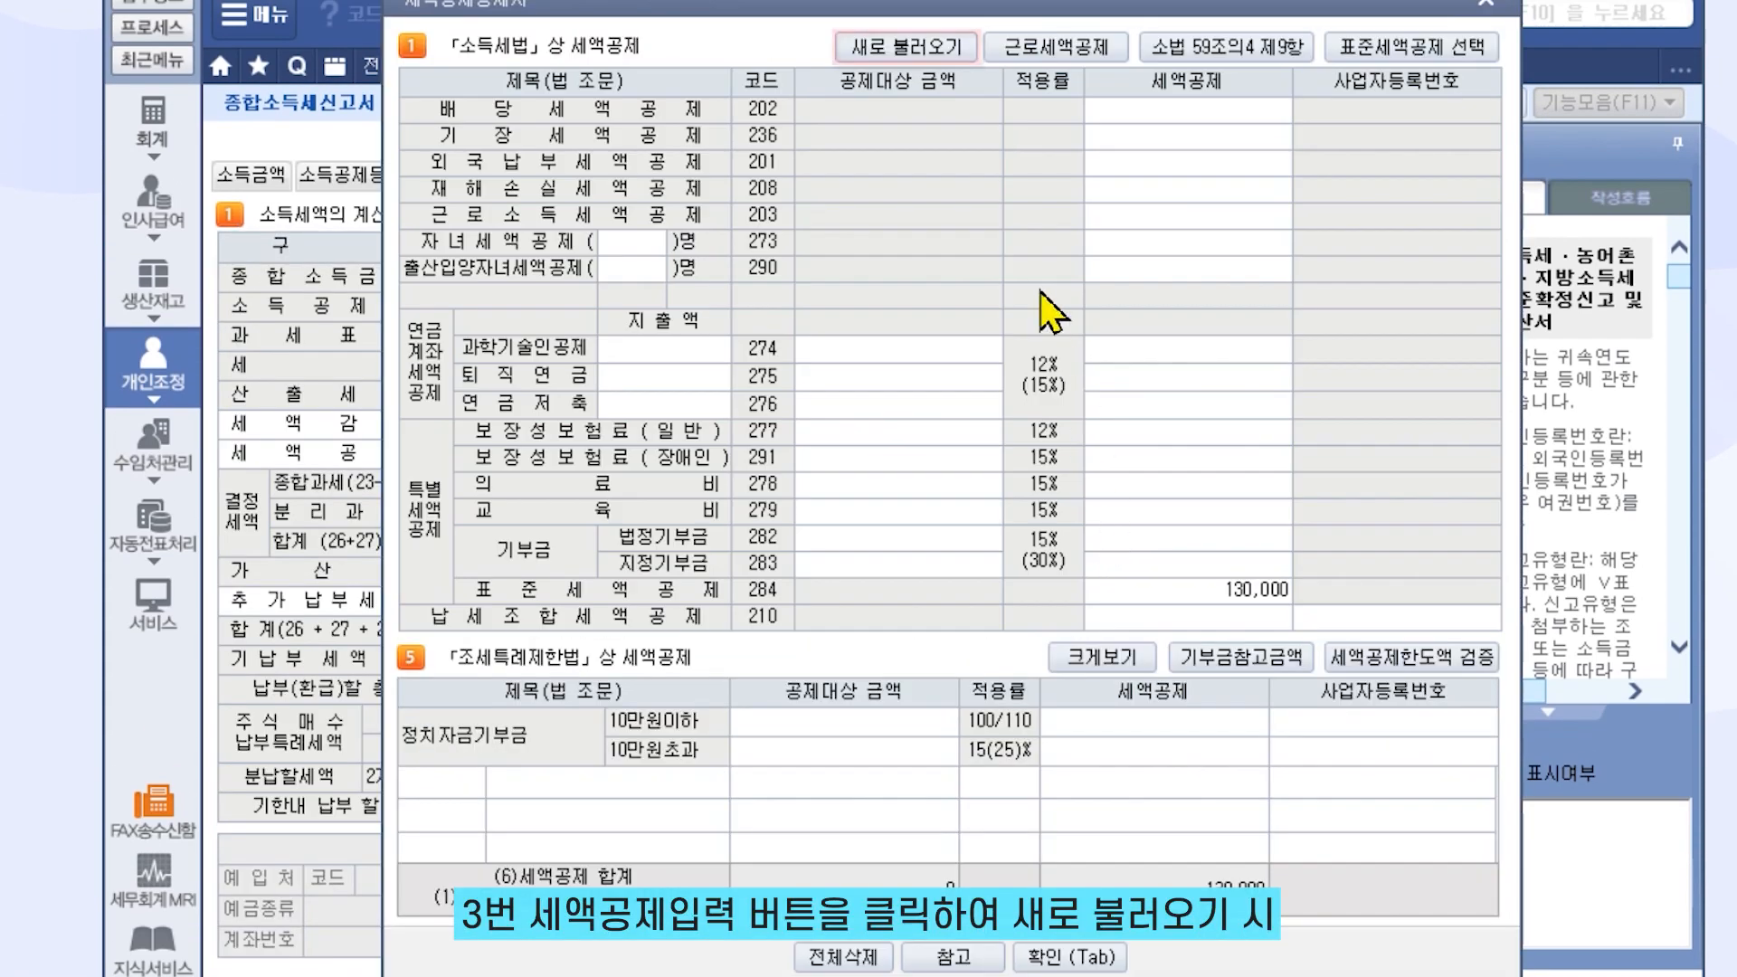
click(943, 63)
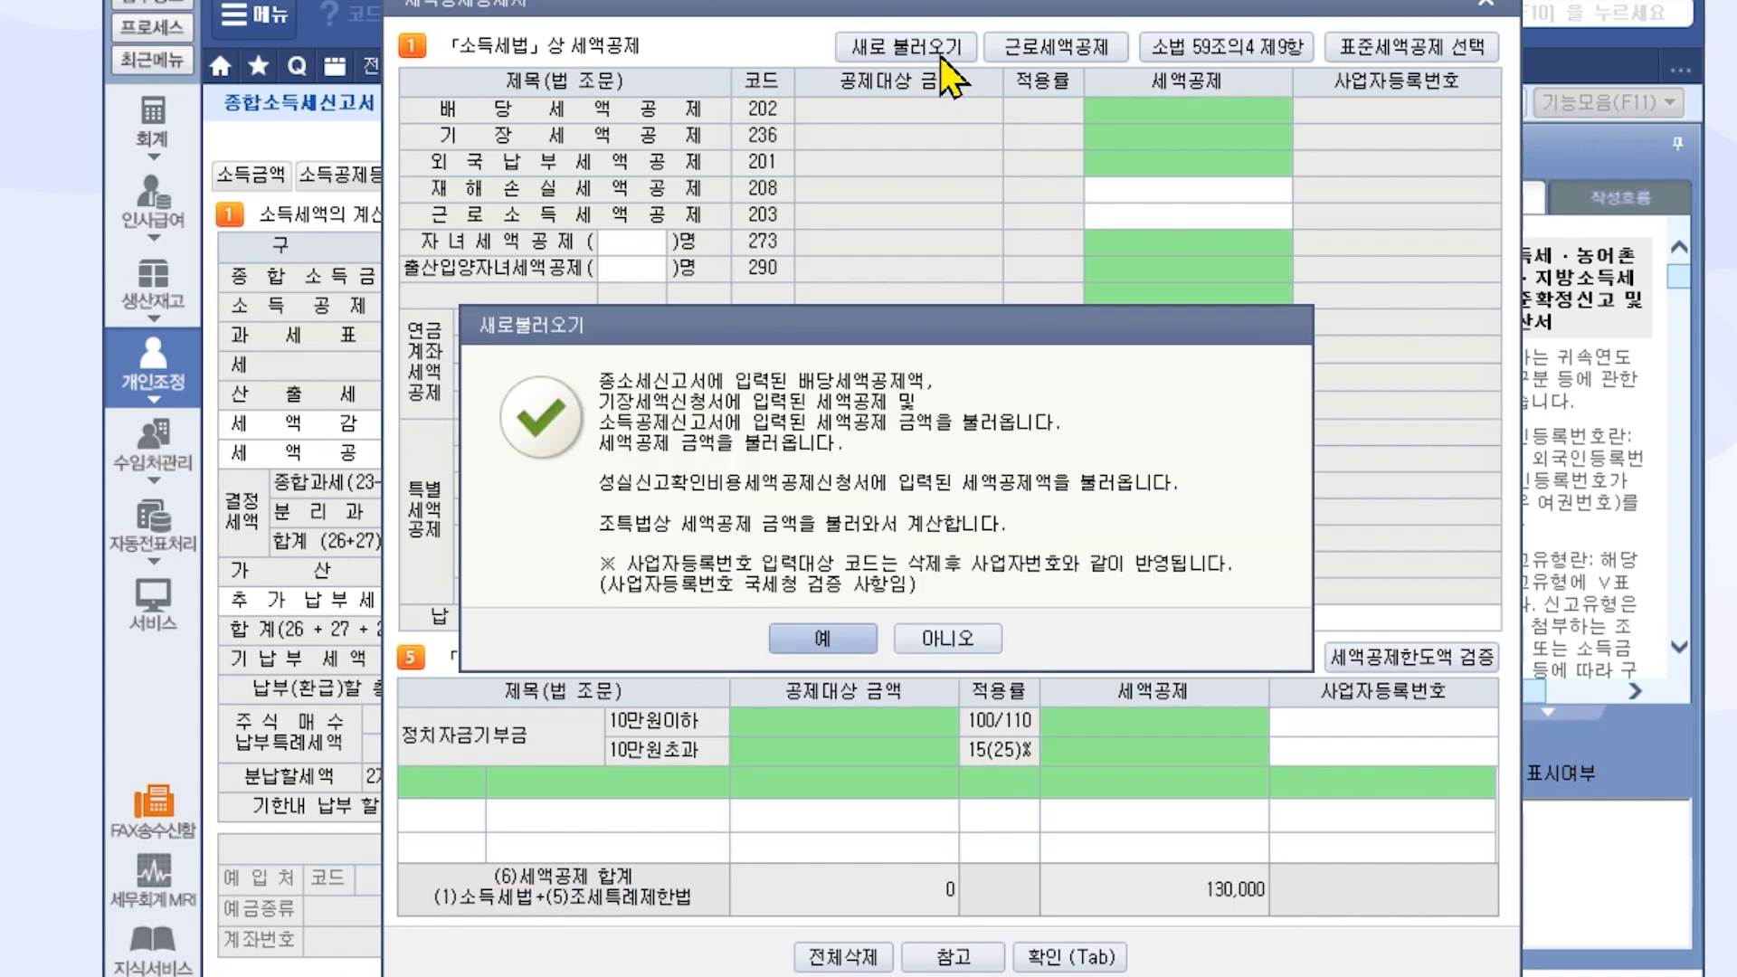
click(823, 639)
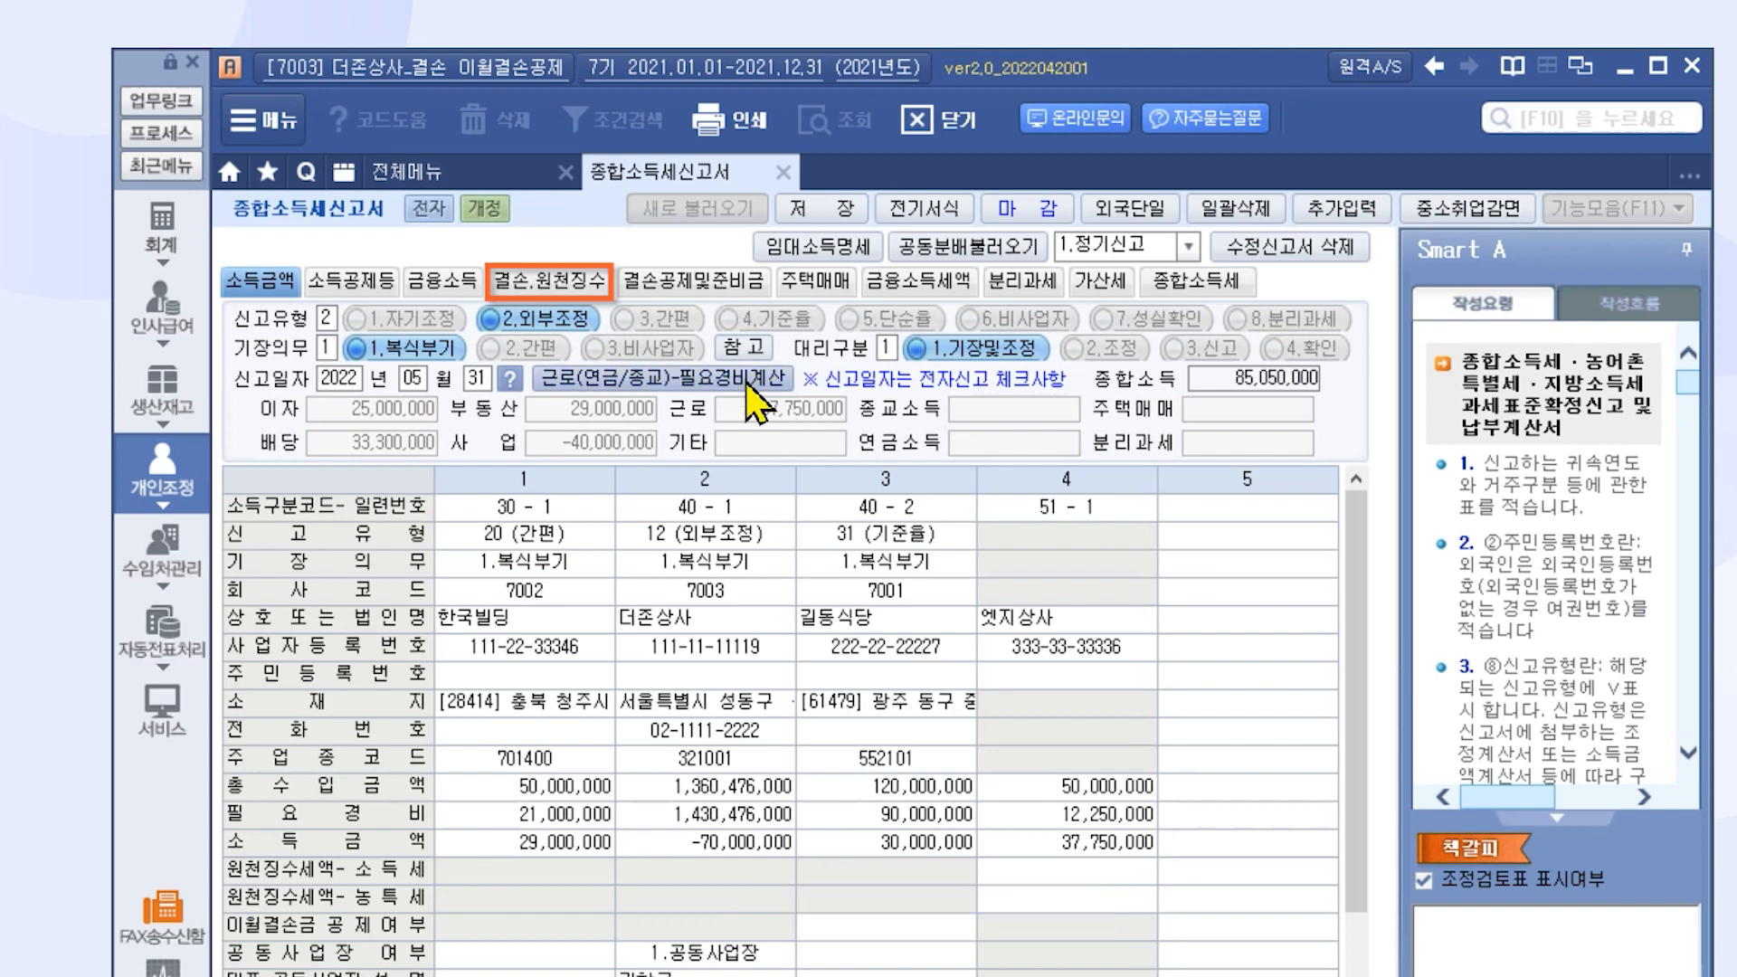
Switch to the 결손.원천징수 sheet with the loss carryforward and withholding statements
click(588, 288)
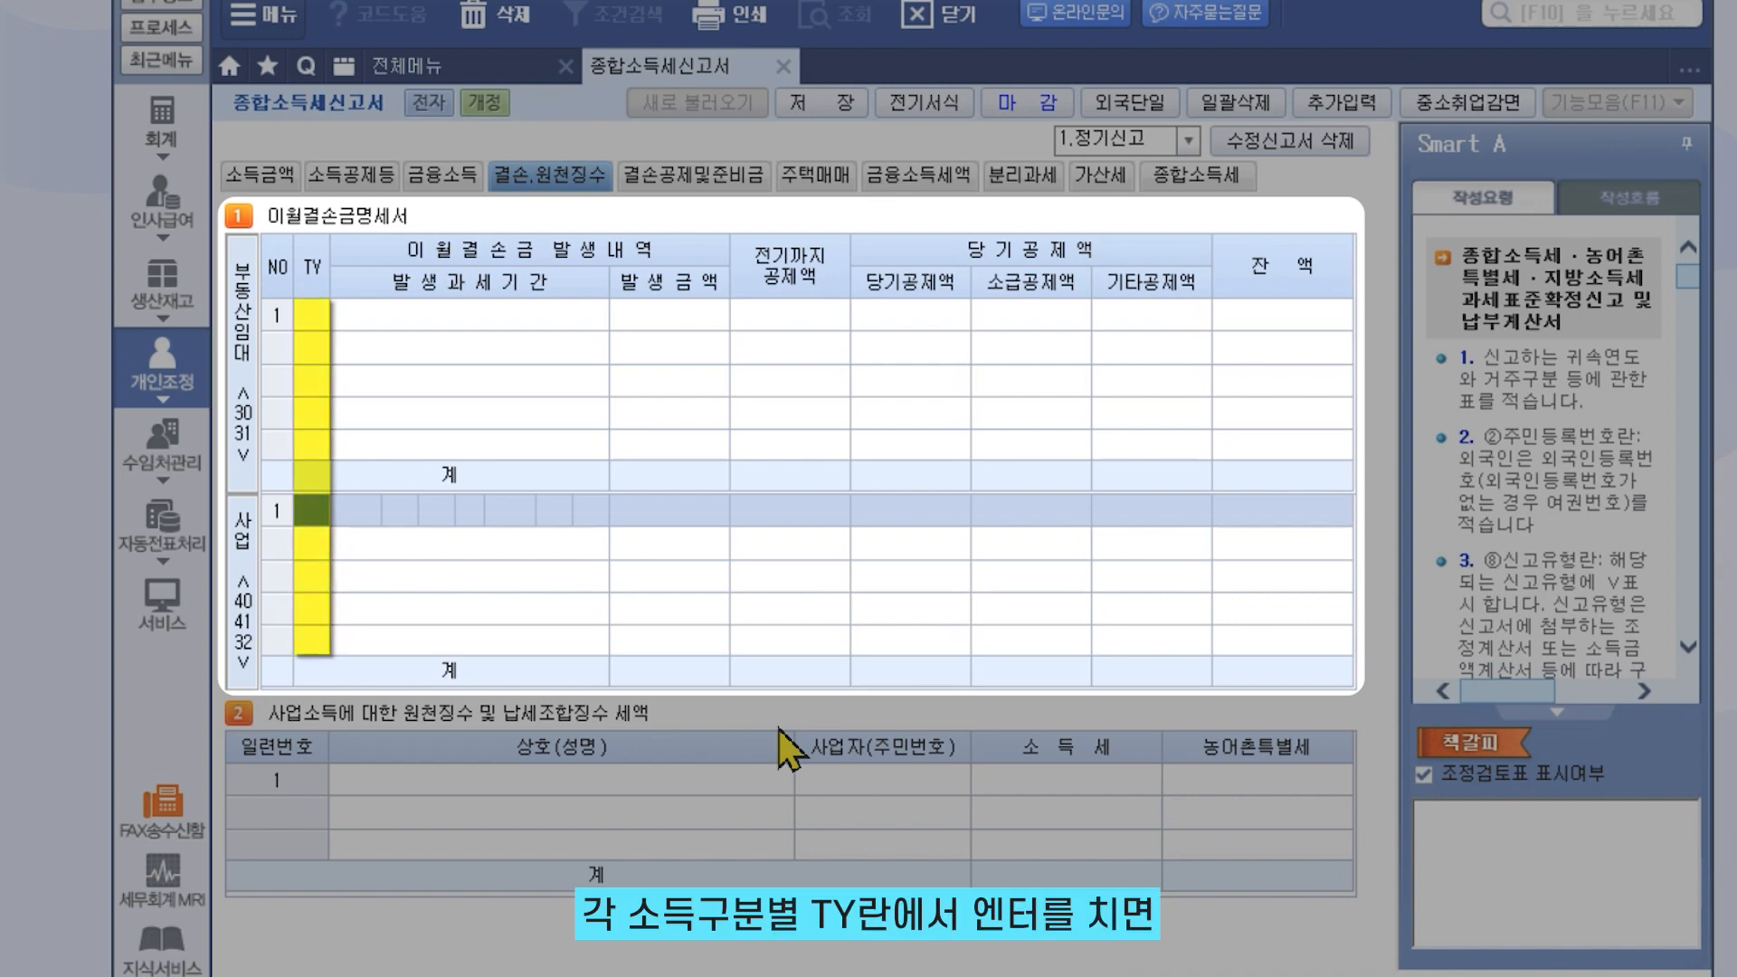
In 이월결손금명세서, give the 부동산임대 row type code 30 and the 사업 row 40
click(317, 321)
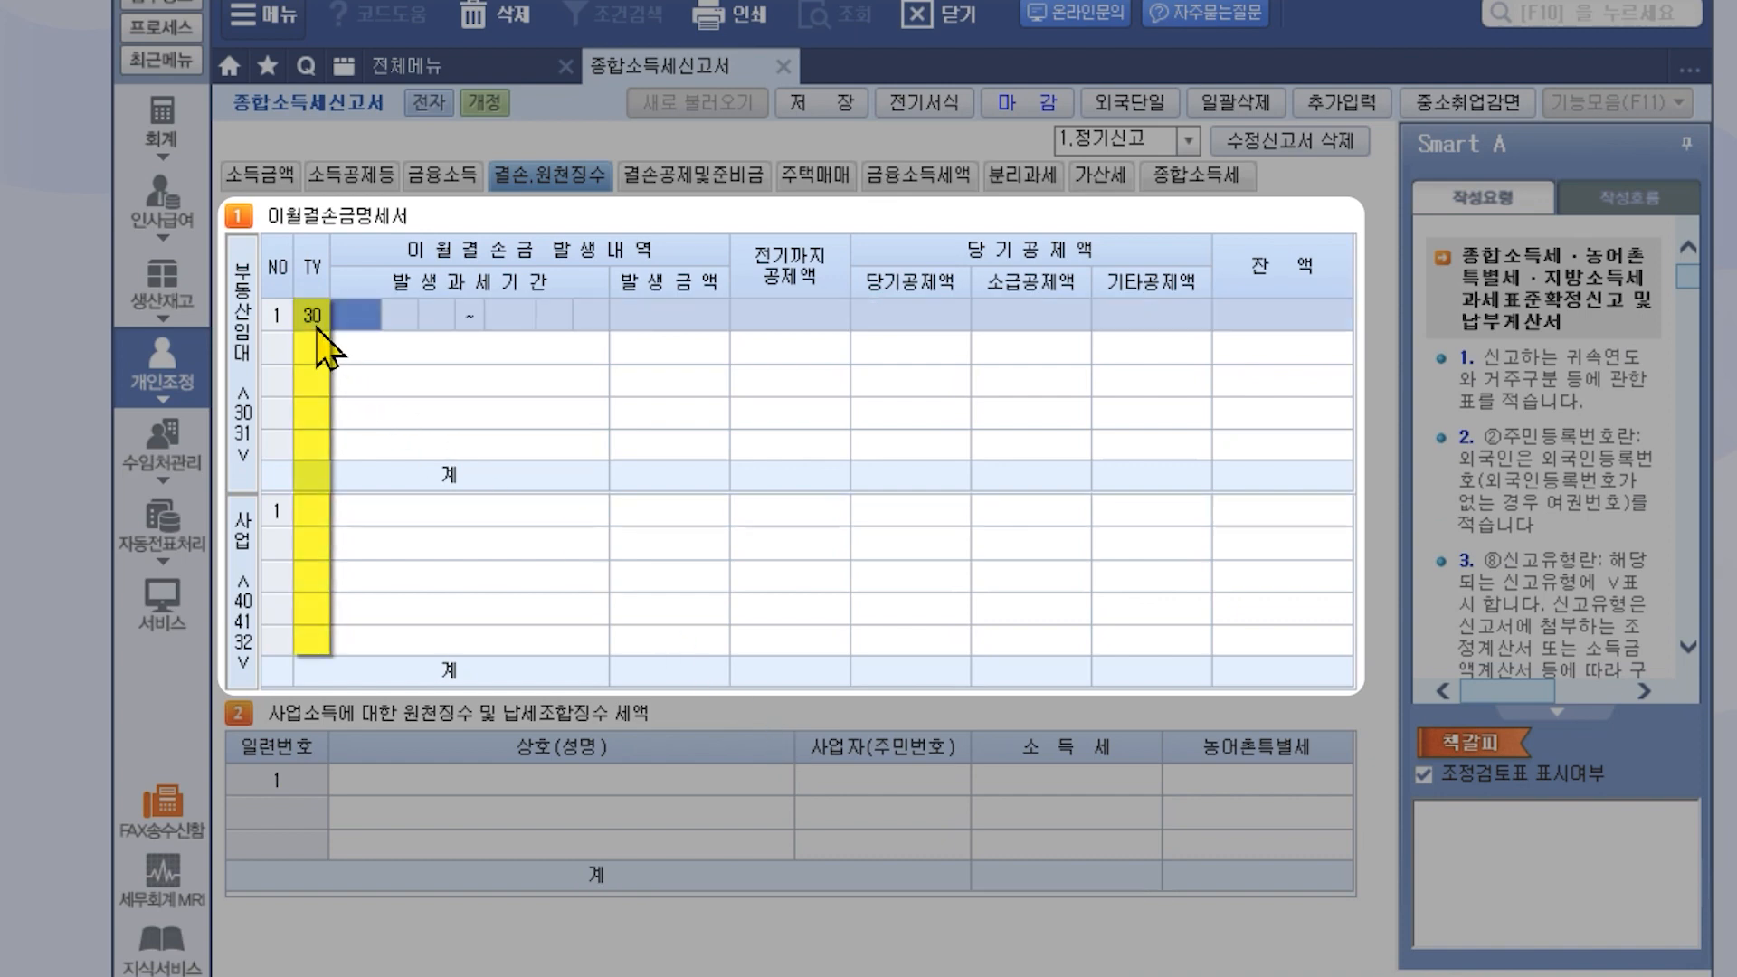
click(323, 511)
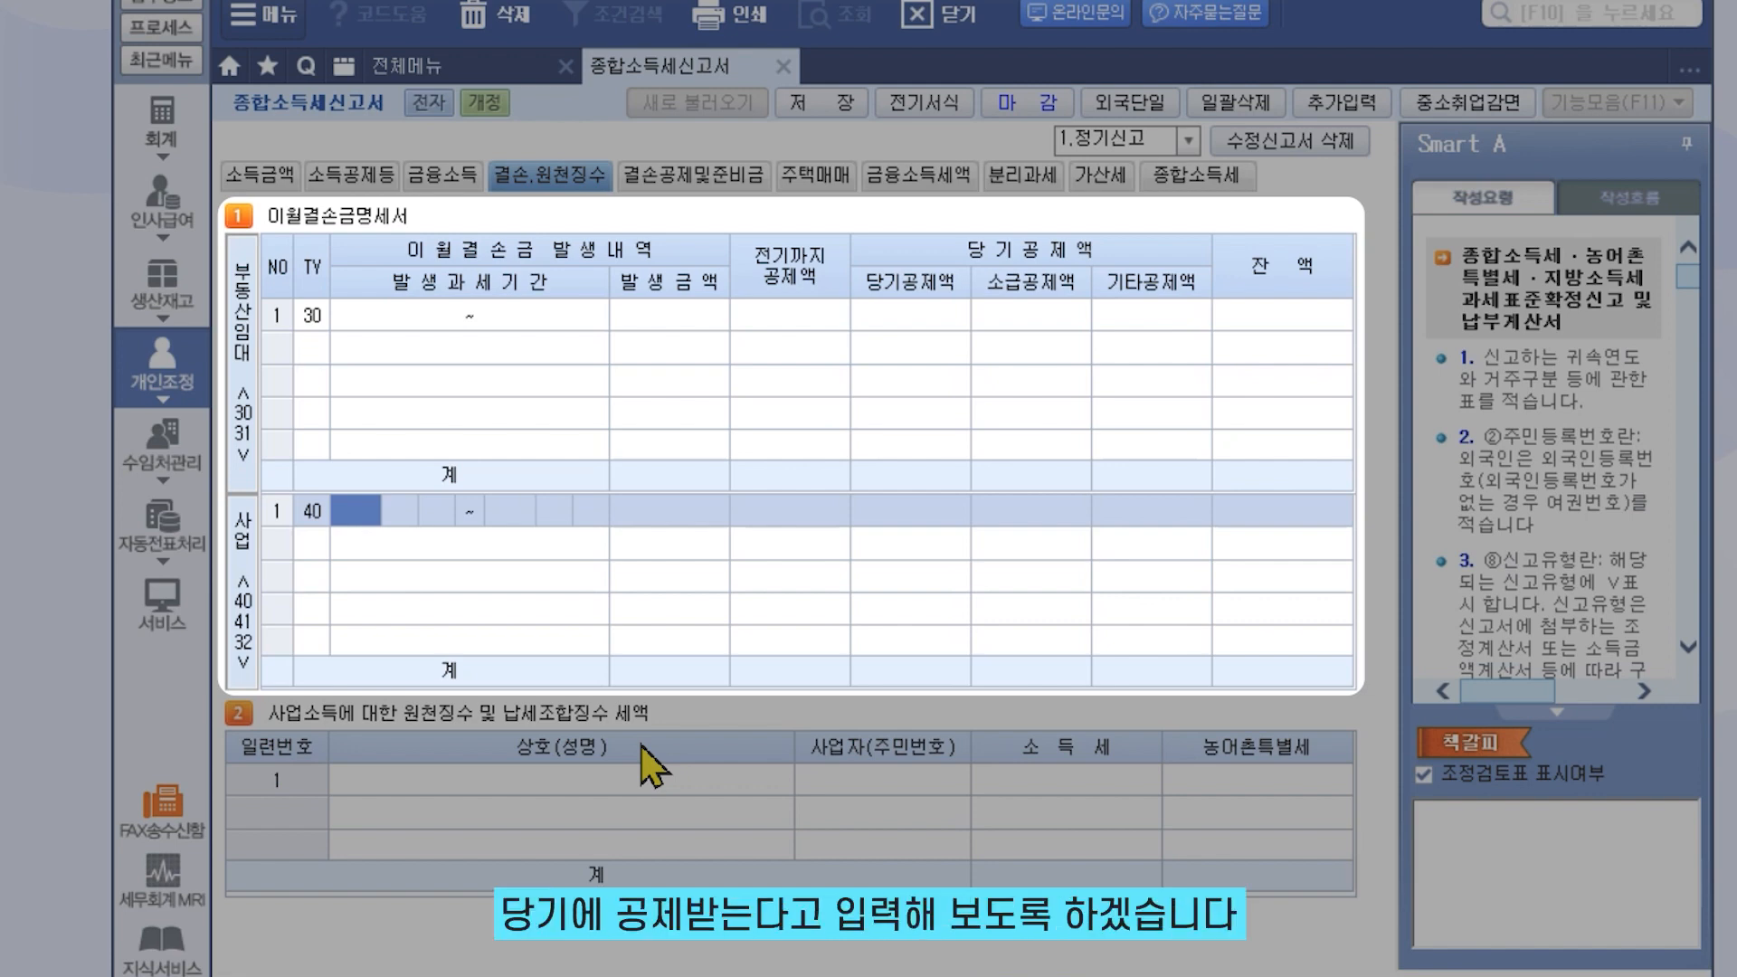
Record a 20200101-period business loss of 25,000,000, with all 25,000,000 deducted this year
text(20200101)
key(Return)
key(Return)
key(Return)
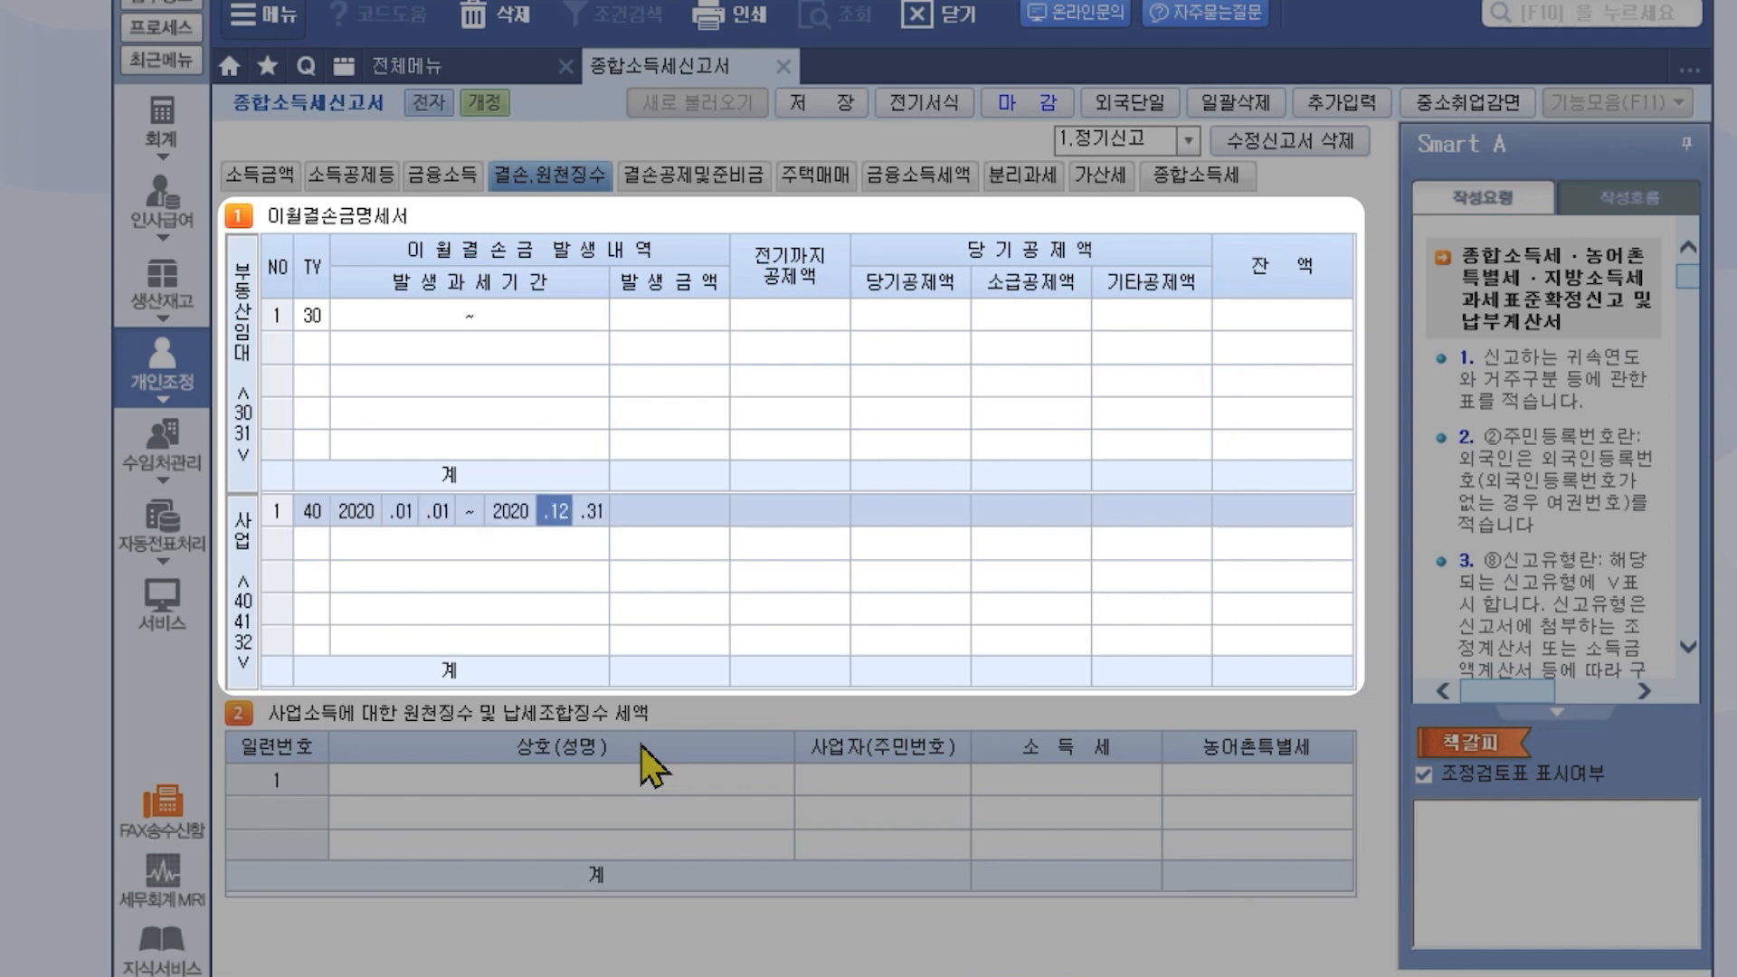
key(Return)
text(25000000)
key(Return)
text(25000000)
key(Return)
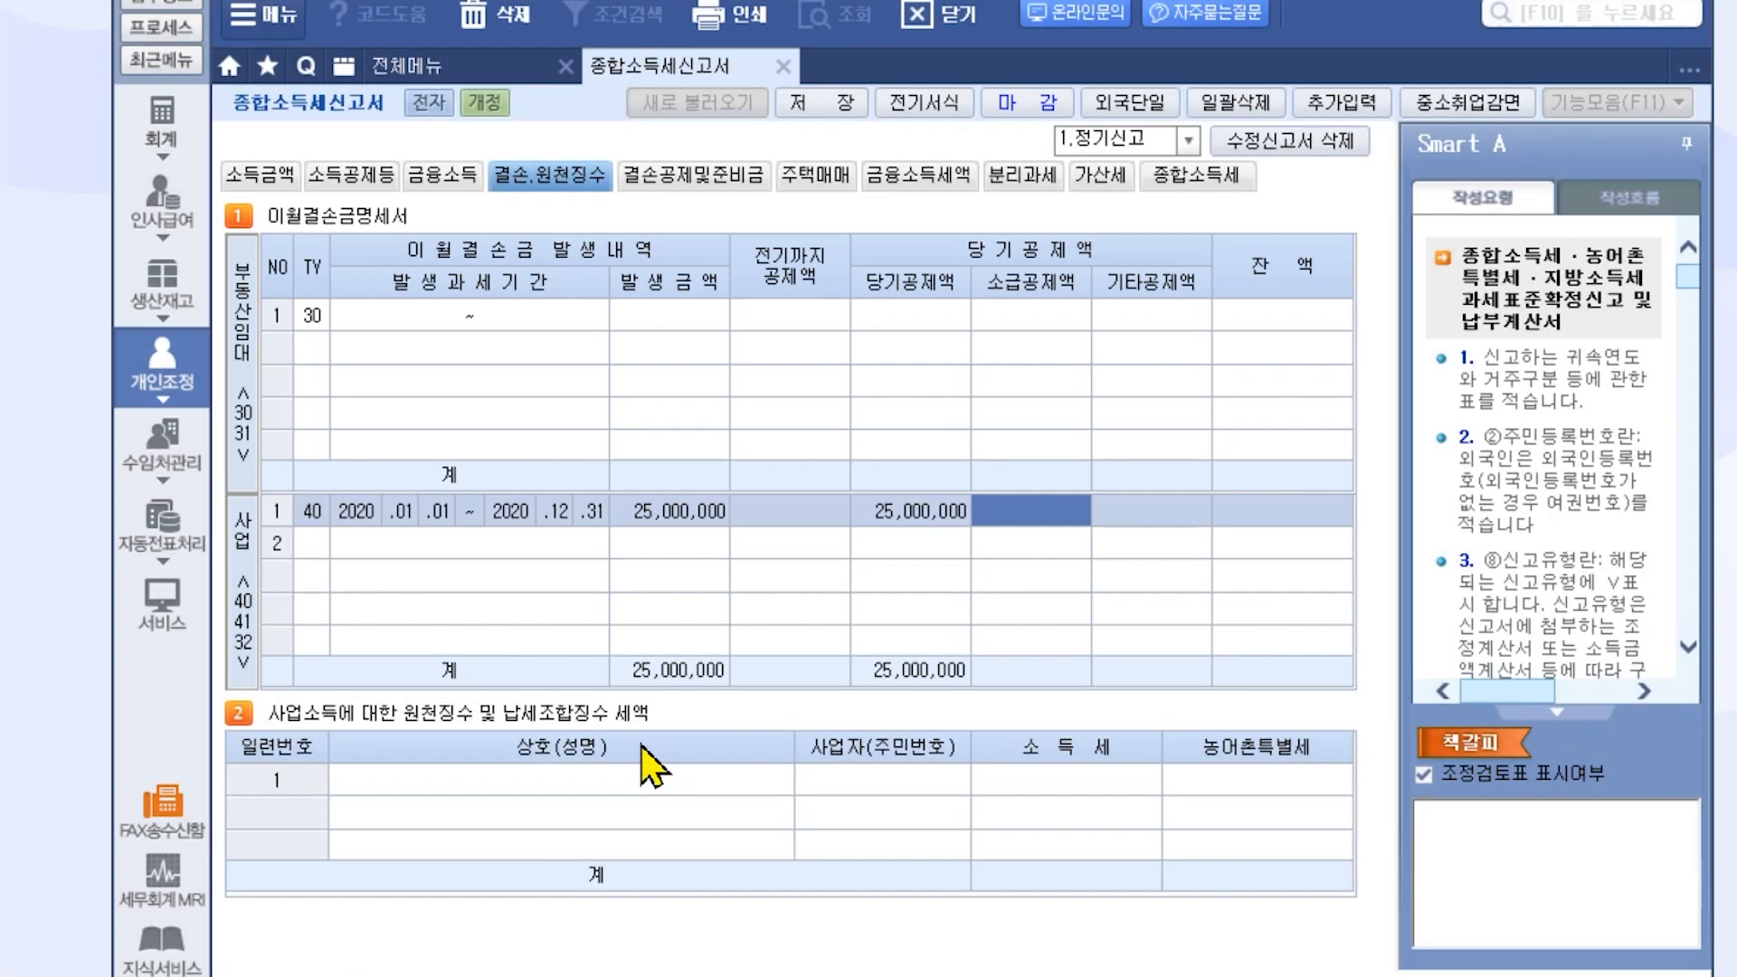
click(719, 181)
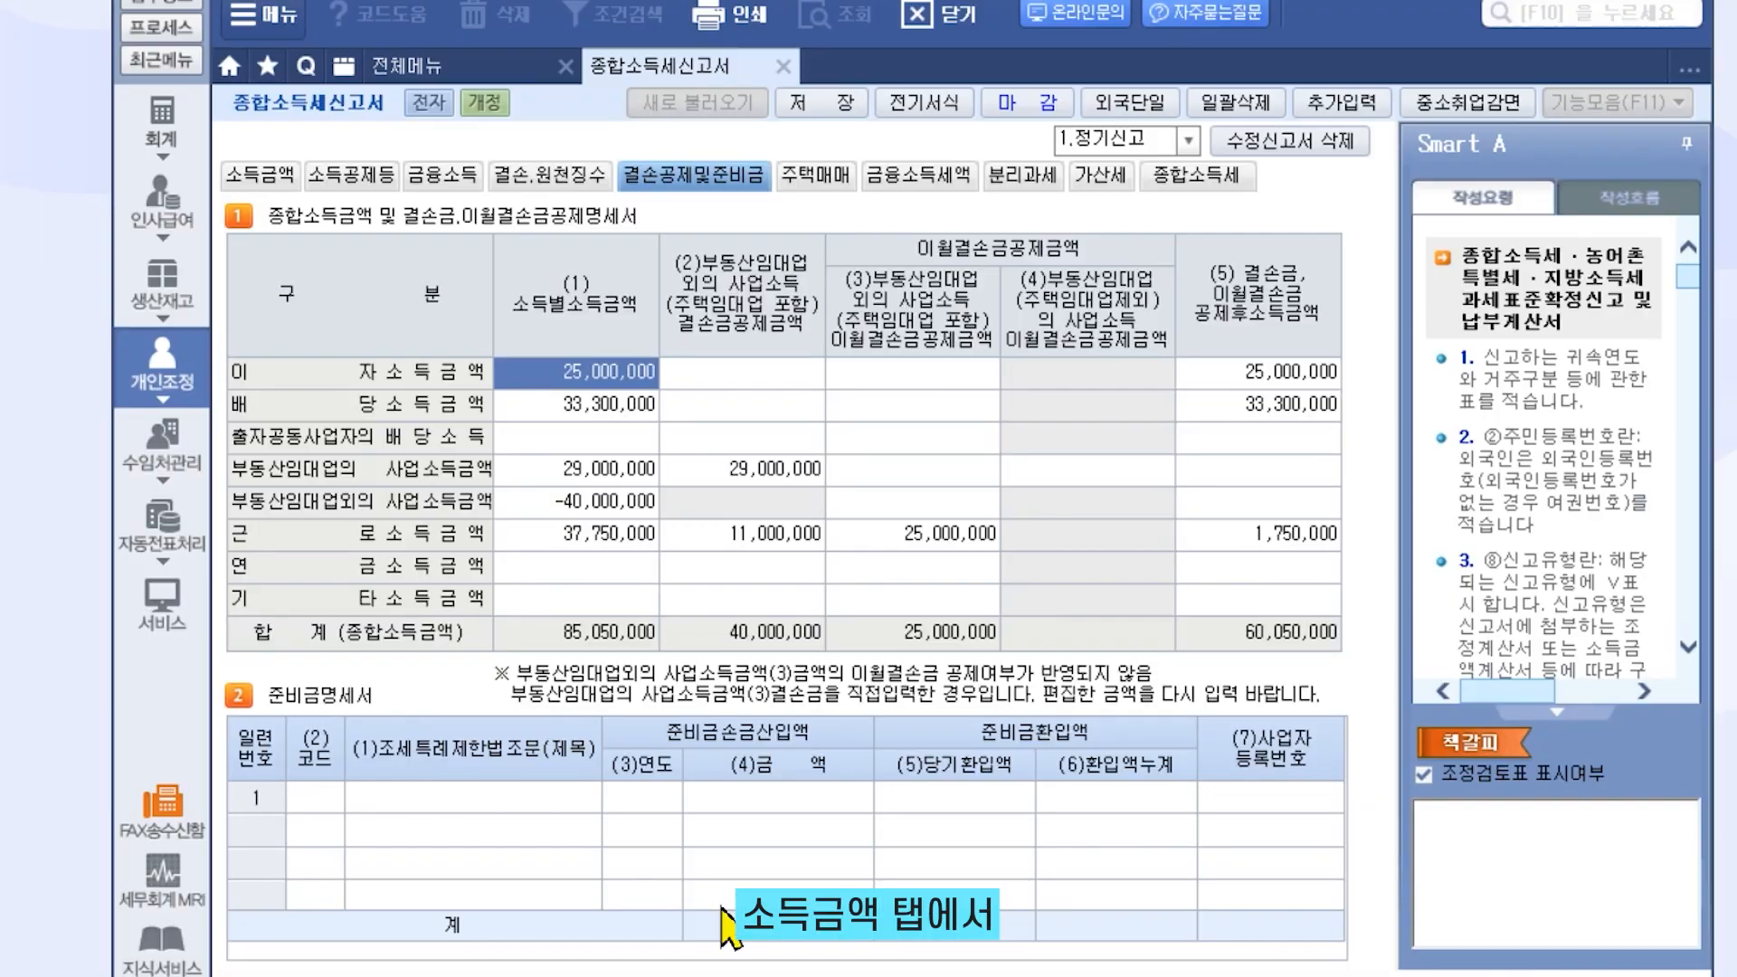
Check the income amounts page, then return to the 결손공제및준비금 statement totalling 60,050,000
click(265, 179)
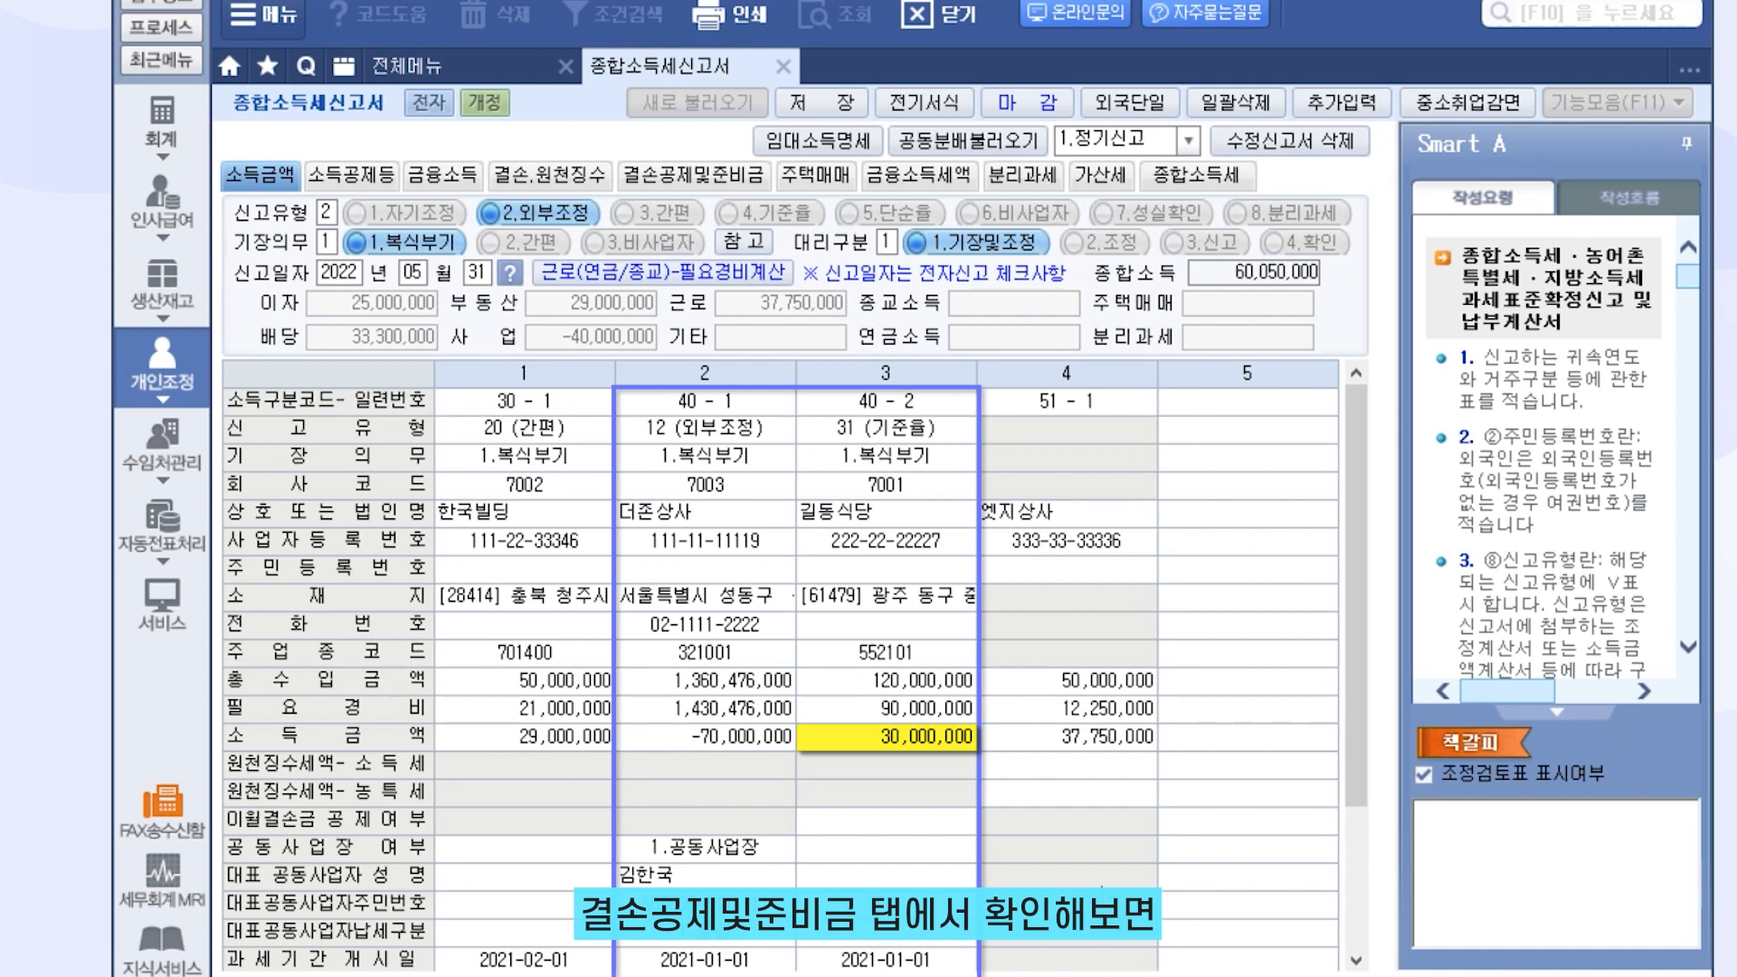
click(716, 177)
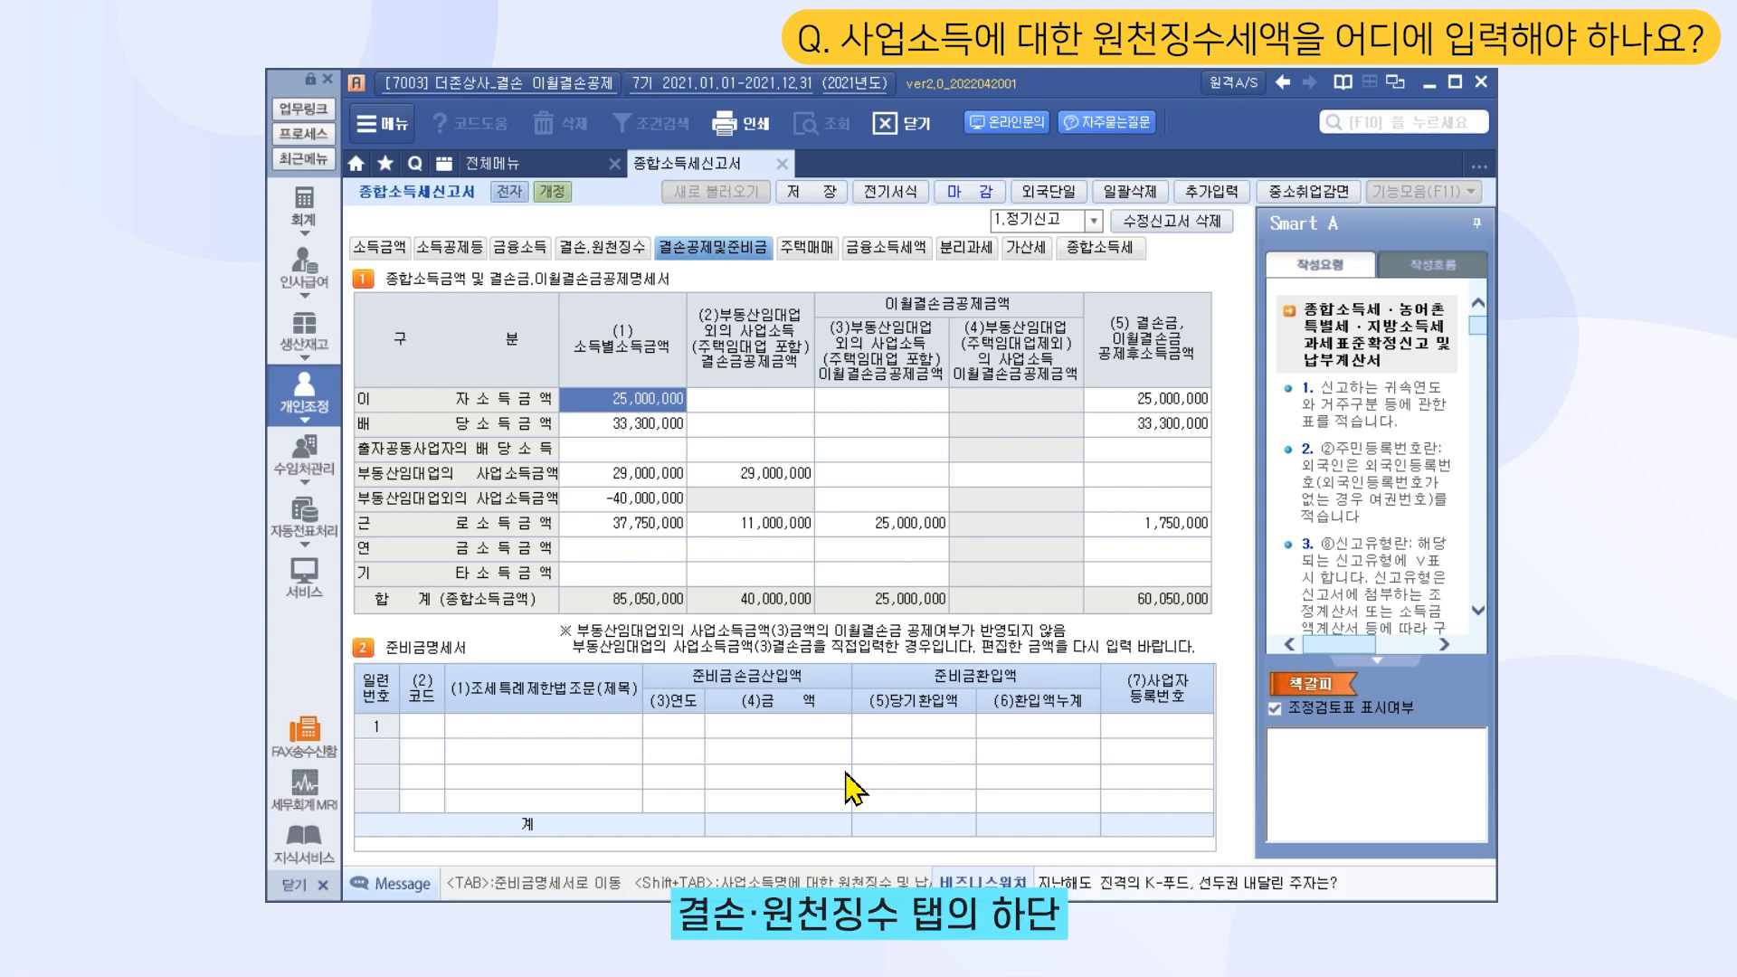
Enter 더조은 상사, its business registration number, and 550,000 income tax withheld in section 2
click(600, 248)
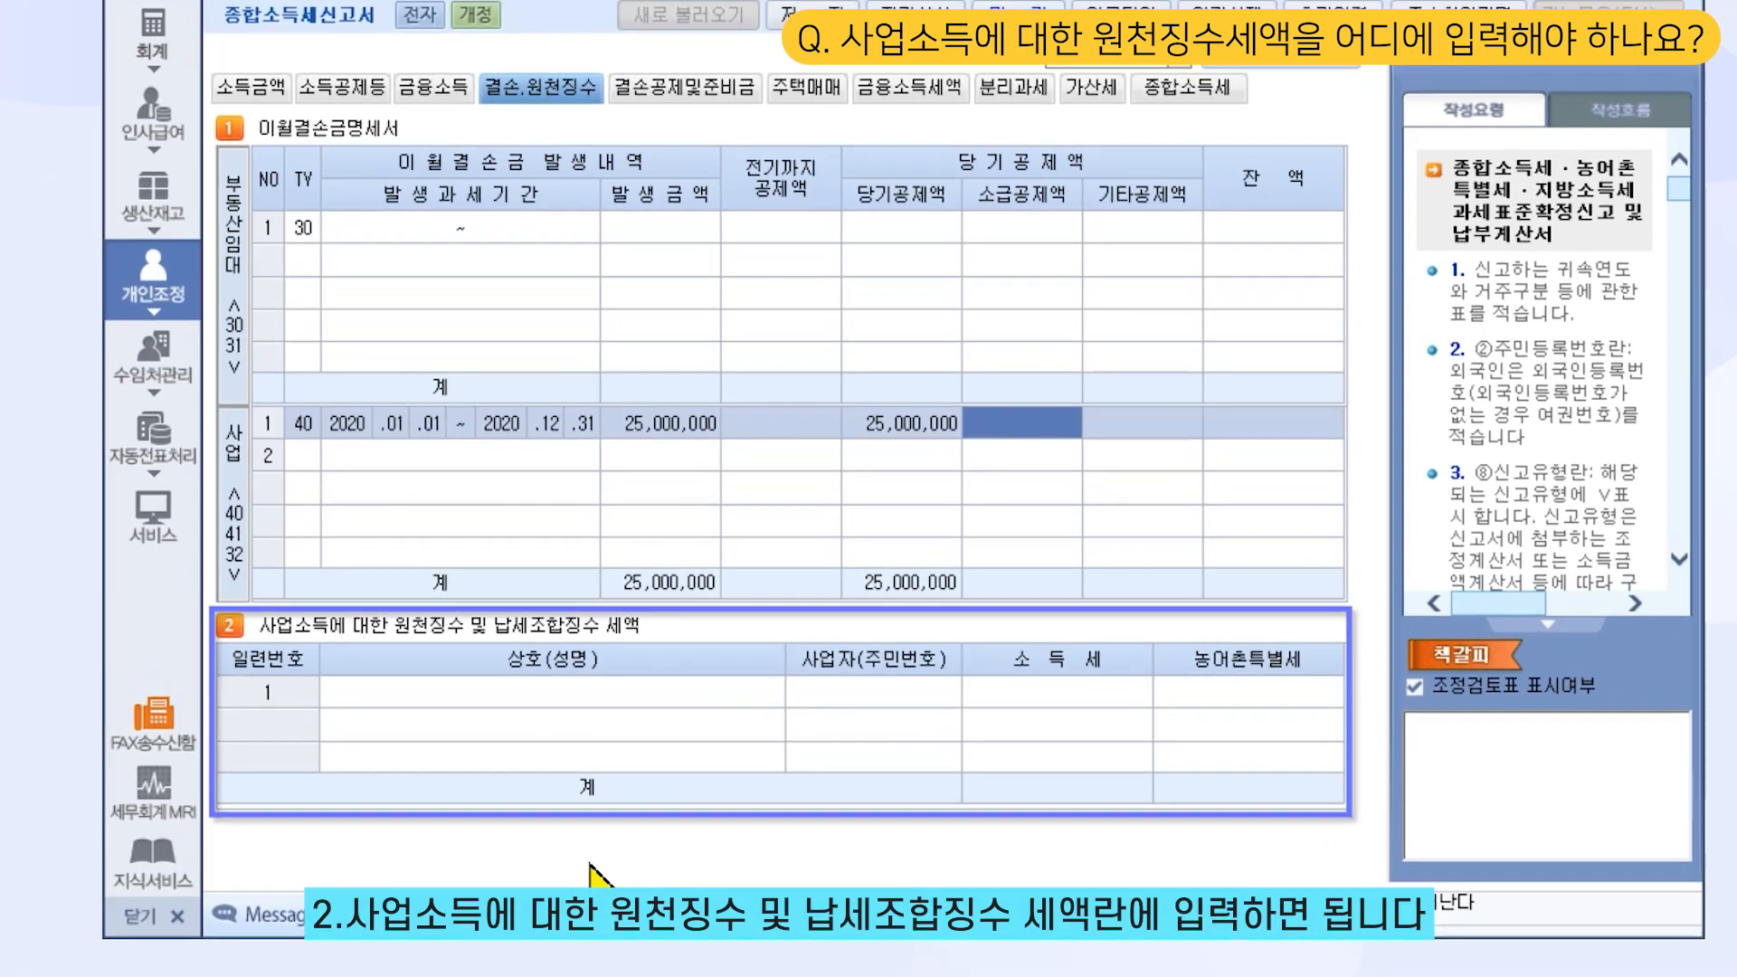
click(579, 692)
text(더조은 상사)
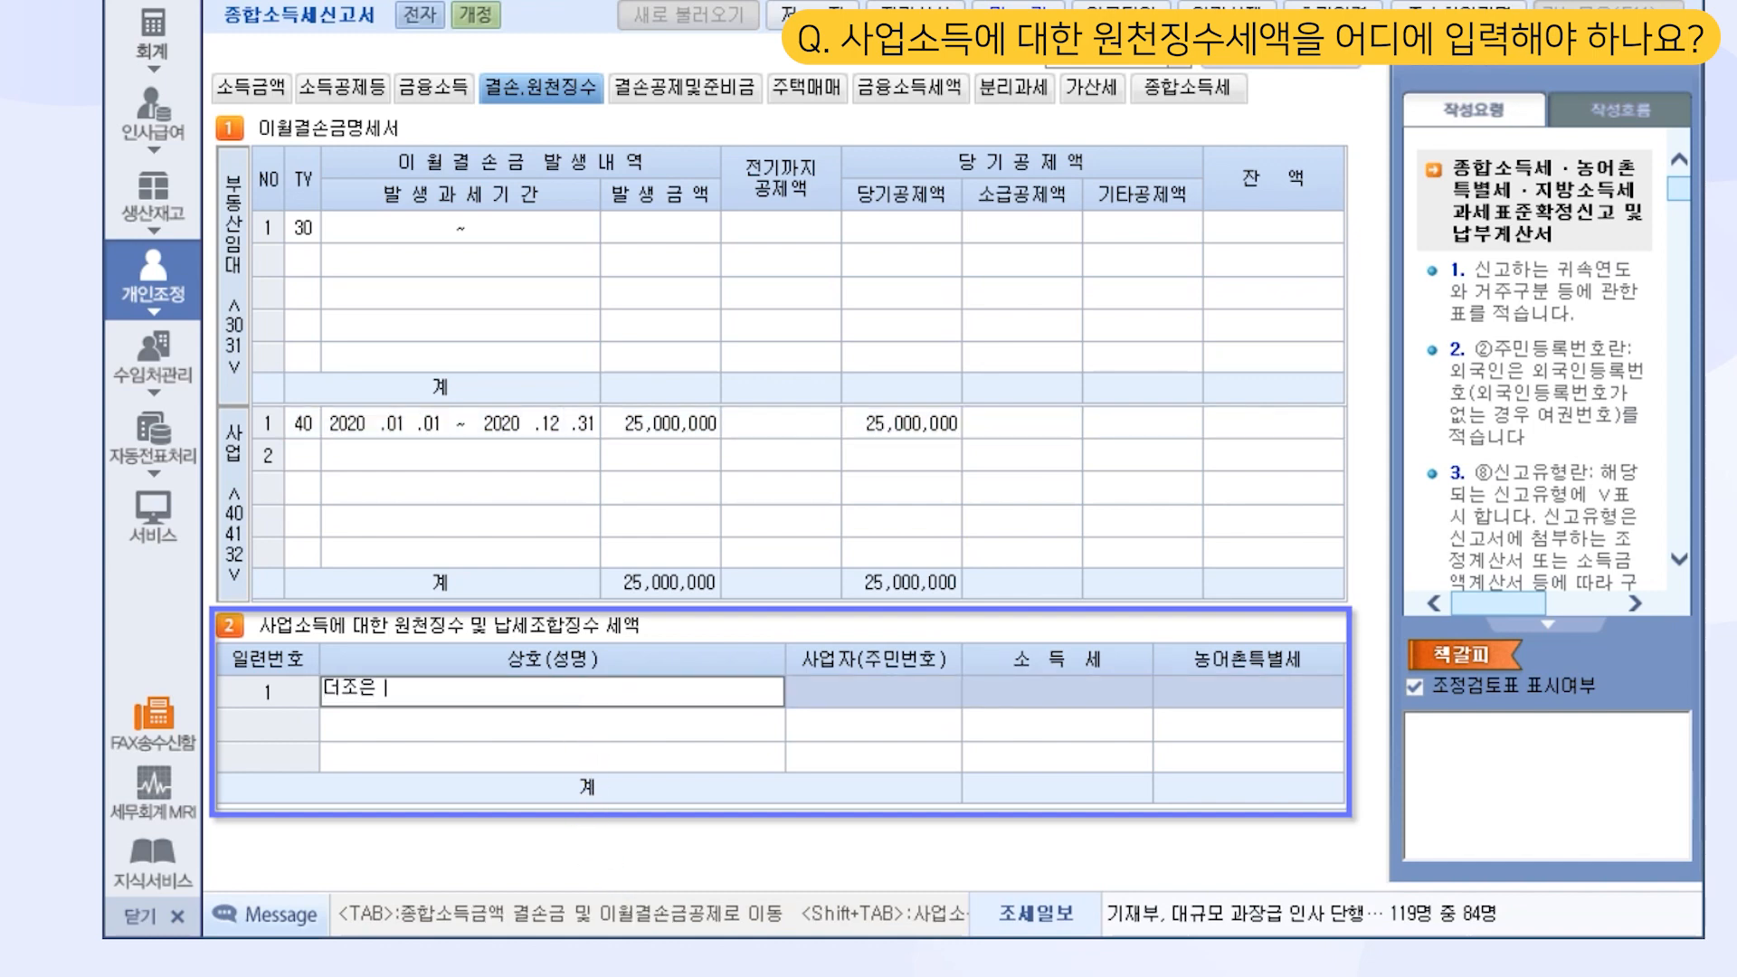
key(Return)
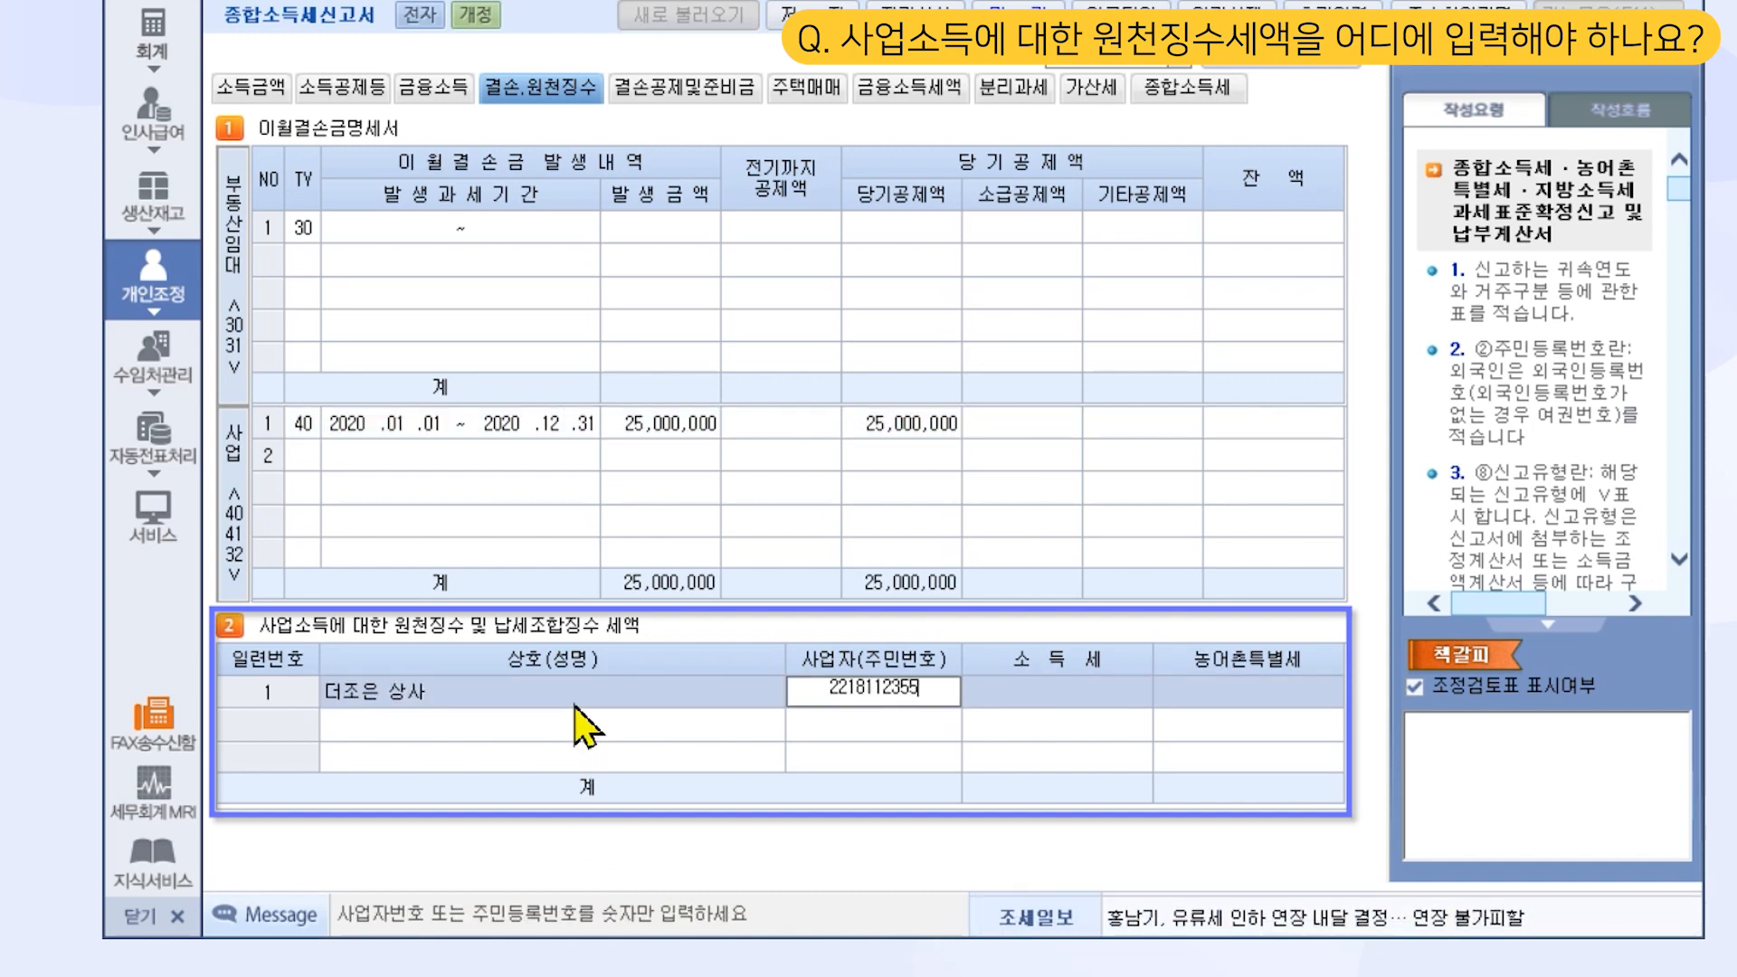
key(Return)
text(550000)
key(Return)
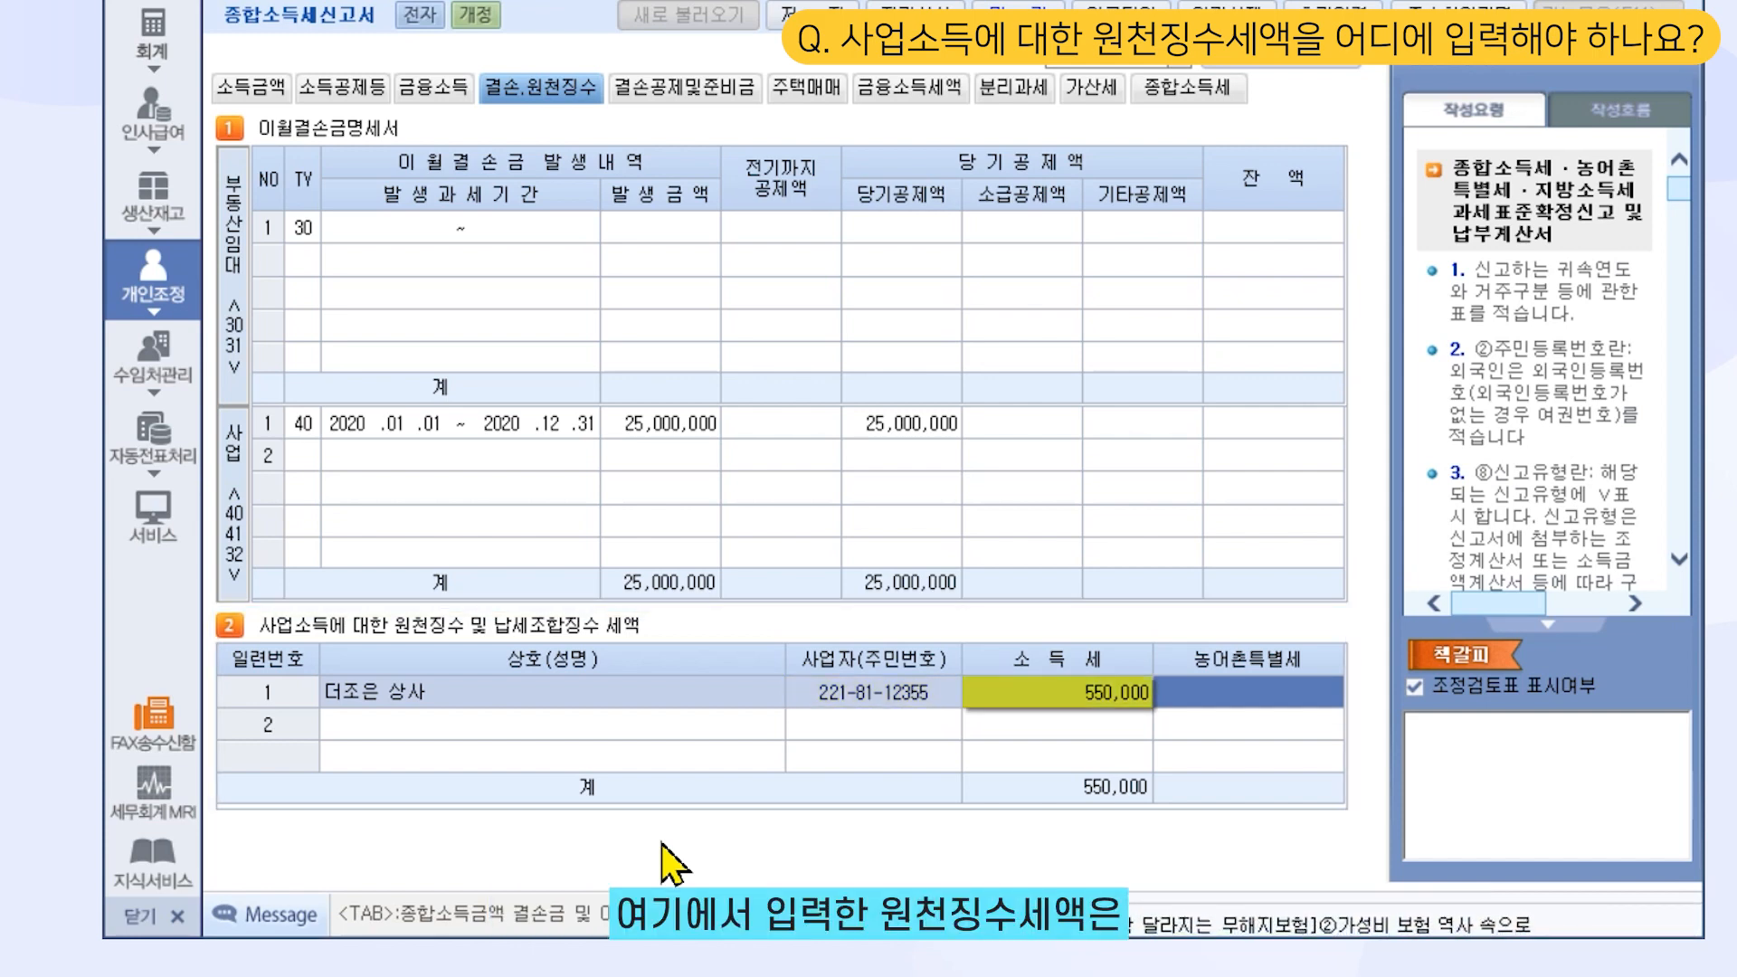
Review the 종합소득세 calculation, then bring up the 주택매매 house-sale tax comparison
click(1188, 90)
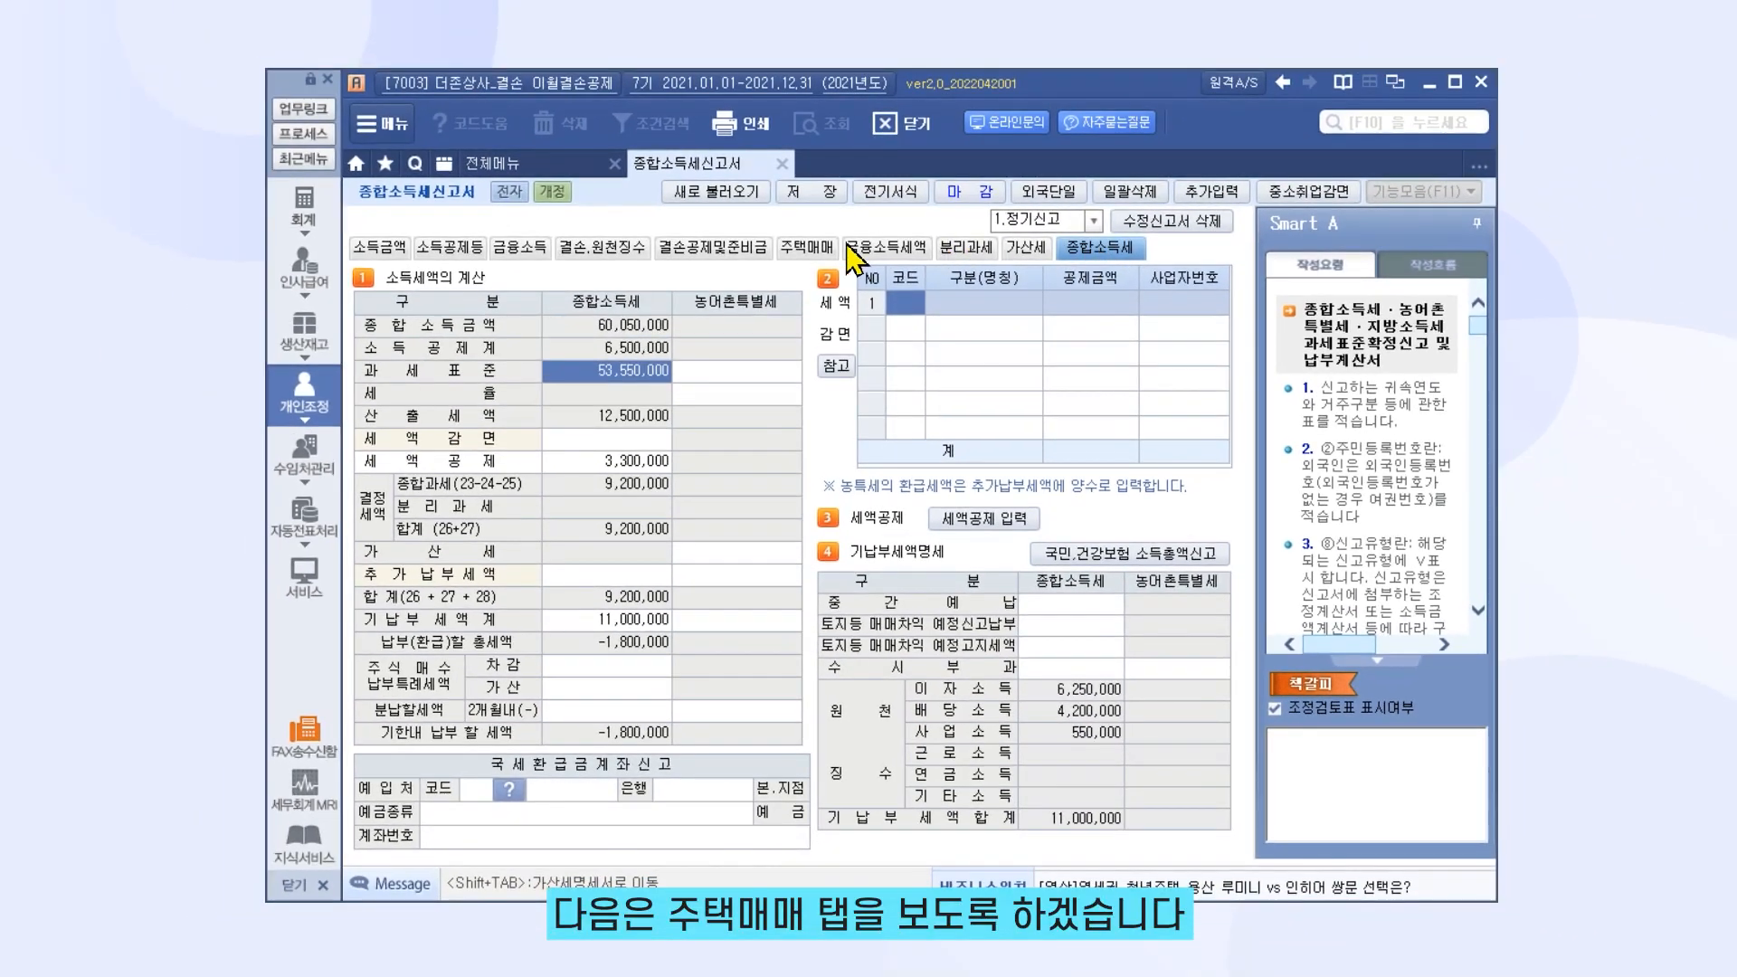
click(823, 220)
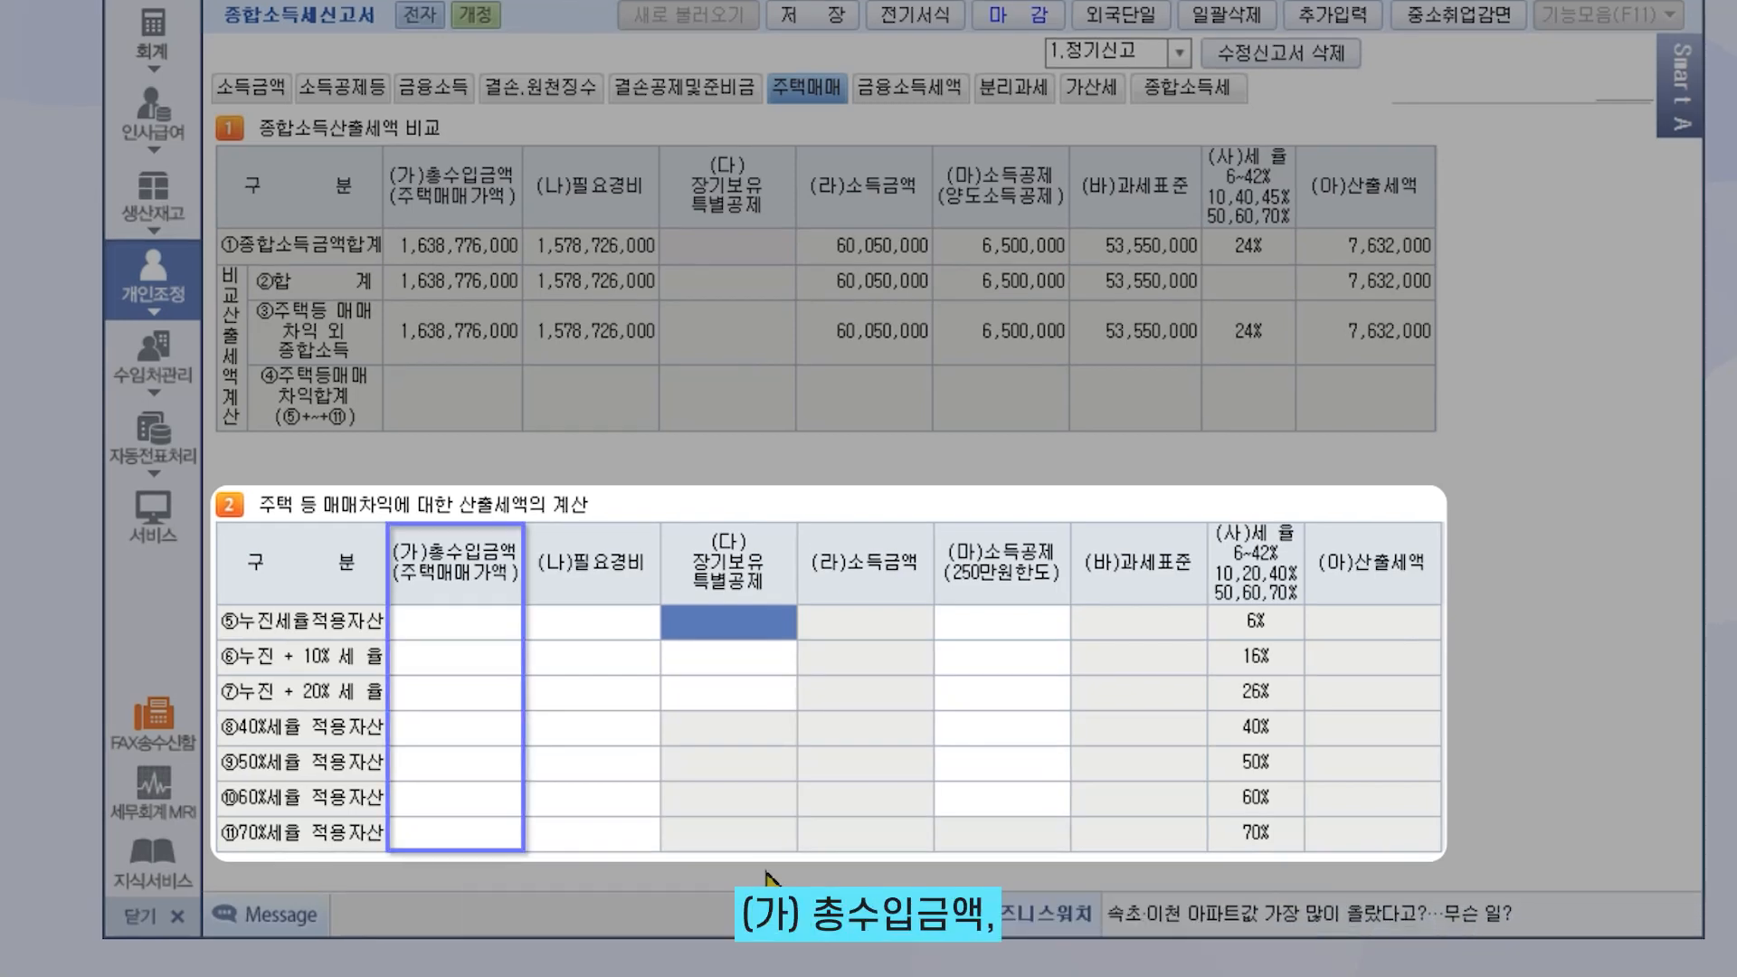
Enter a 500,000,000 house sale price and 200,000,000 necessary expenses on row ⑤
click(505, 630)
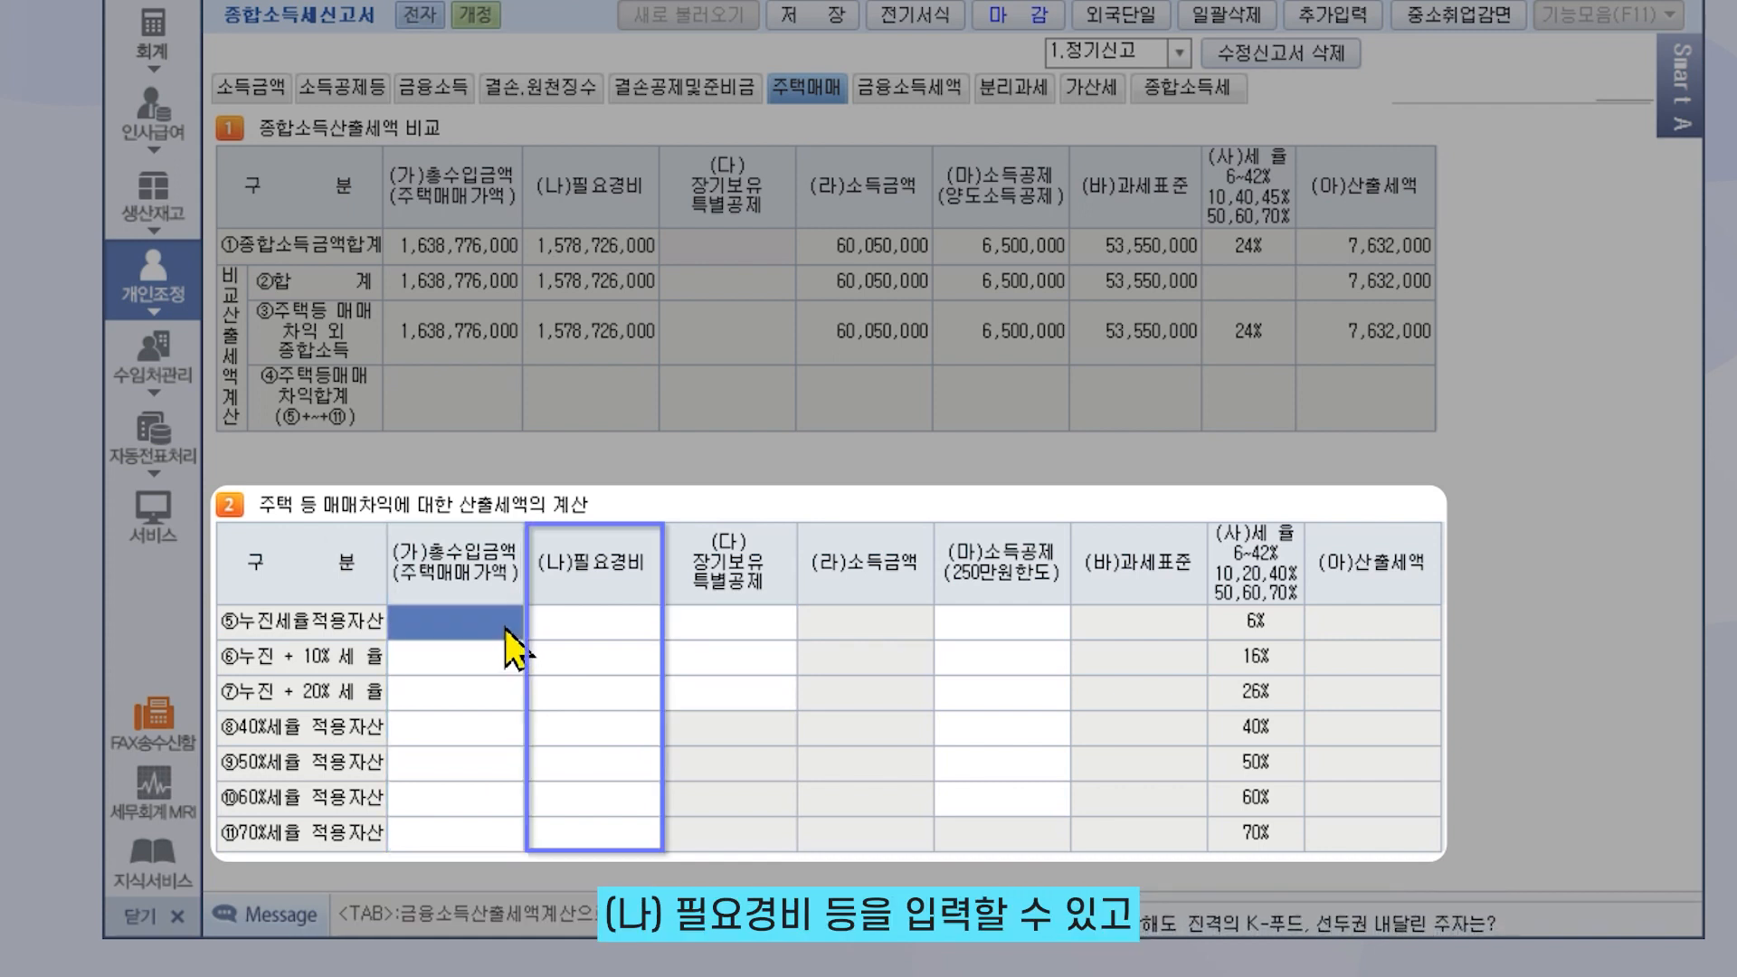
text(500000000)
key(Return)
text(200000000)
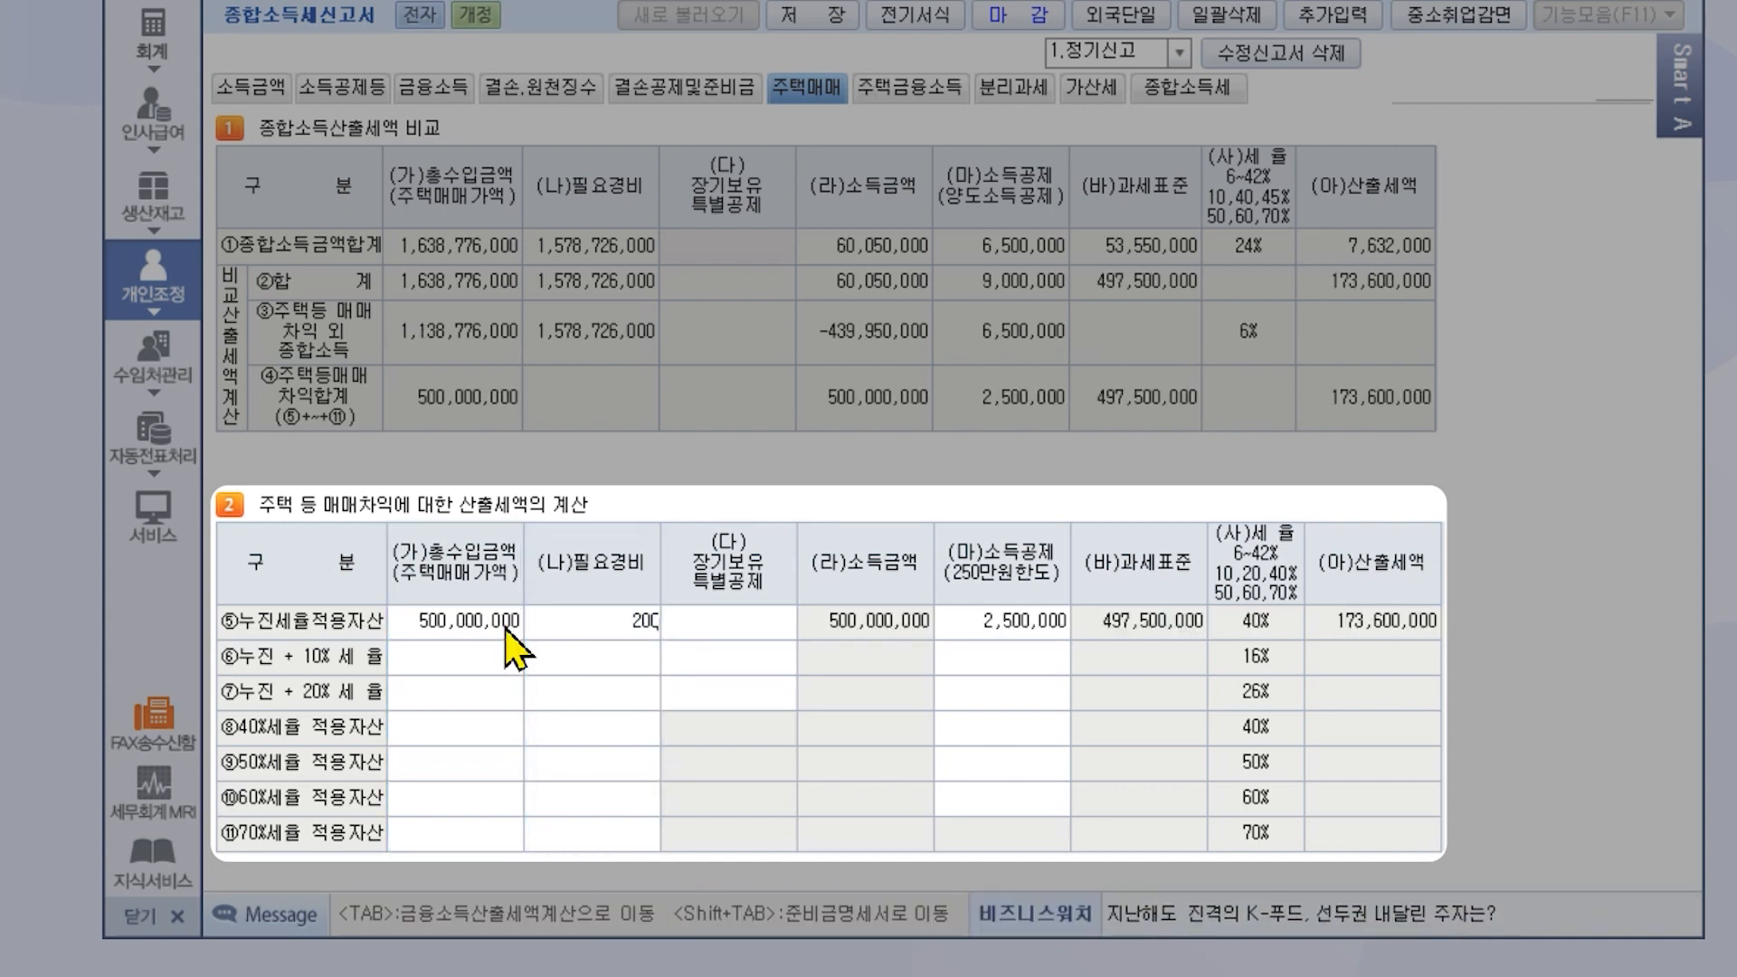
key(Return)
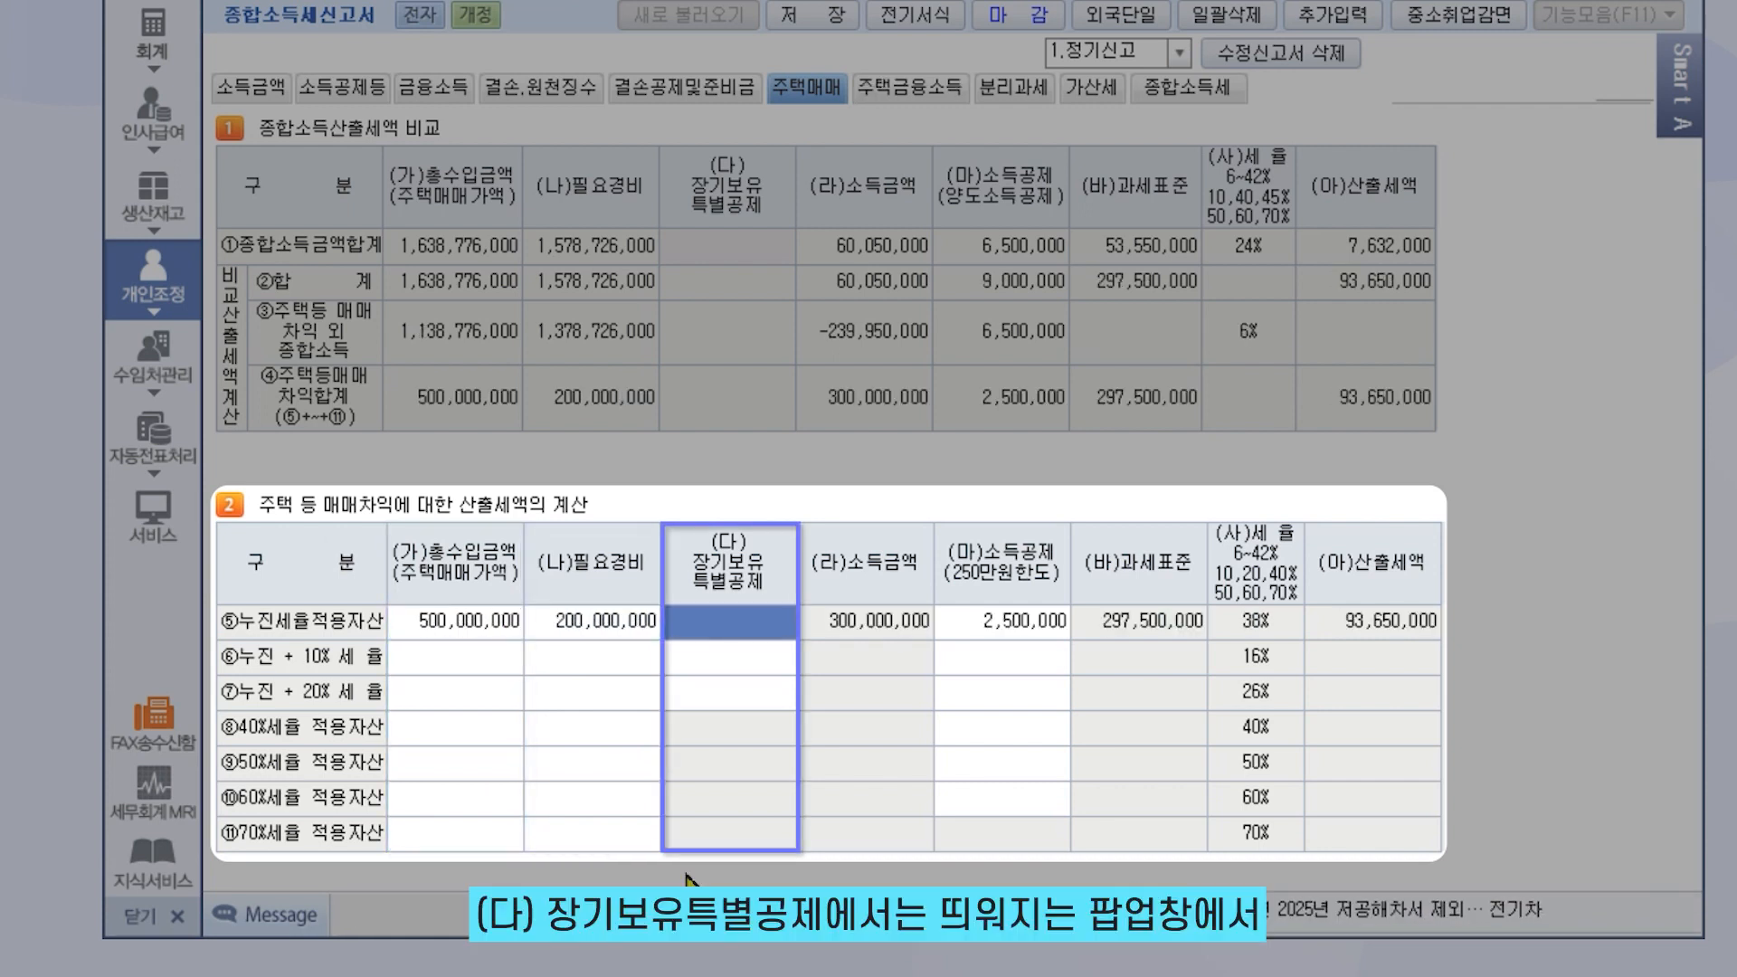
Apply a 12% long-term holding deduction of 36,000,000 to the house sale
click(720, 633)
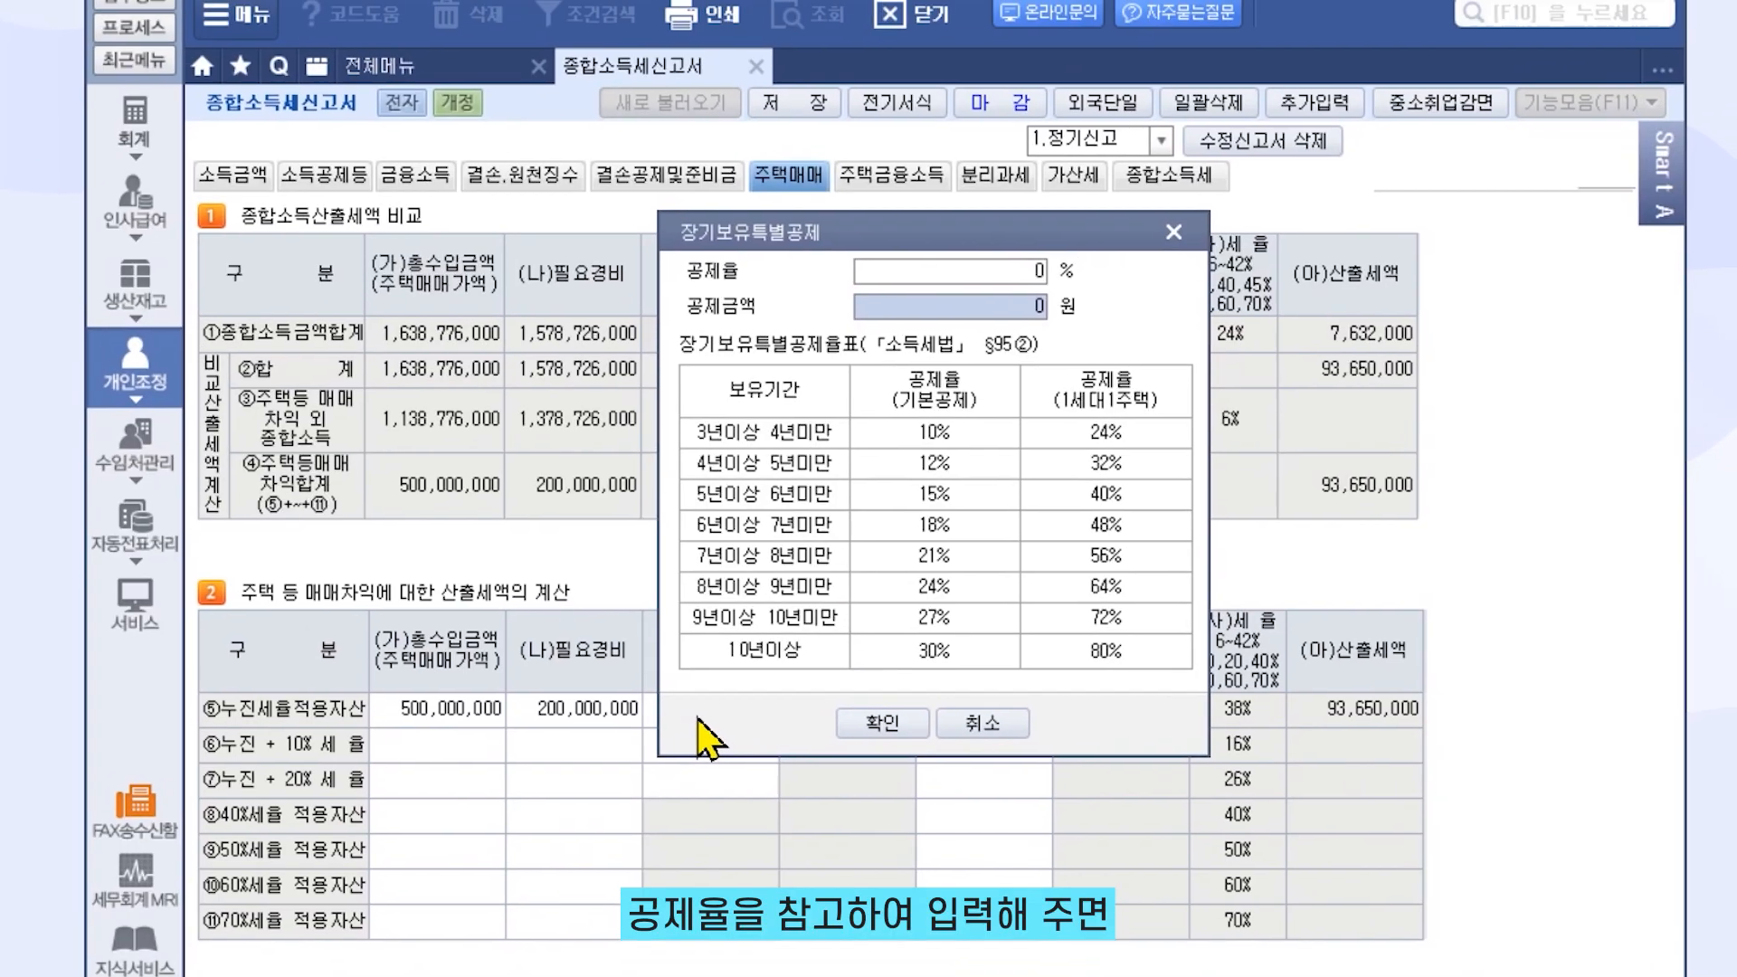
click(905, 271)
text(12)
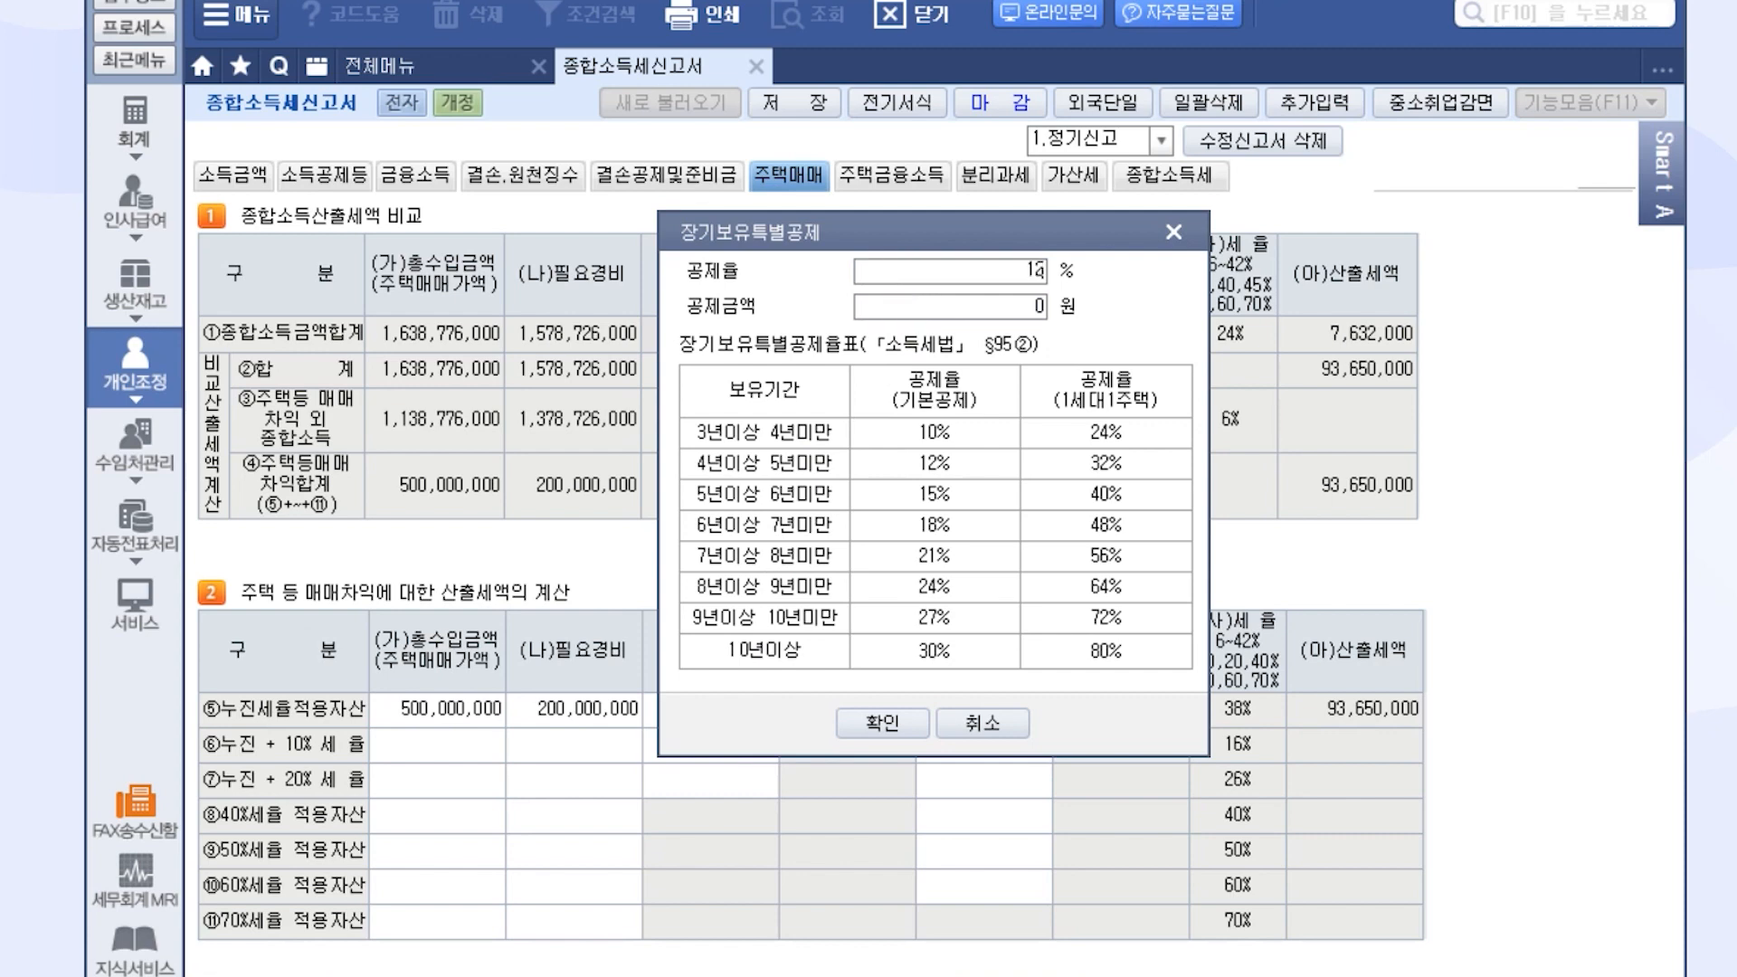
key(Return)
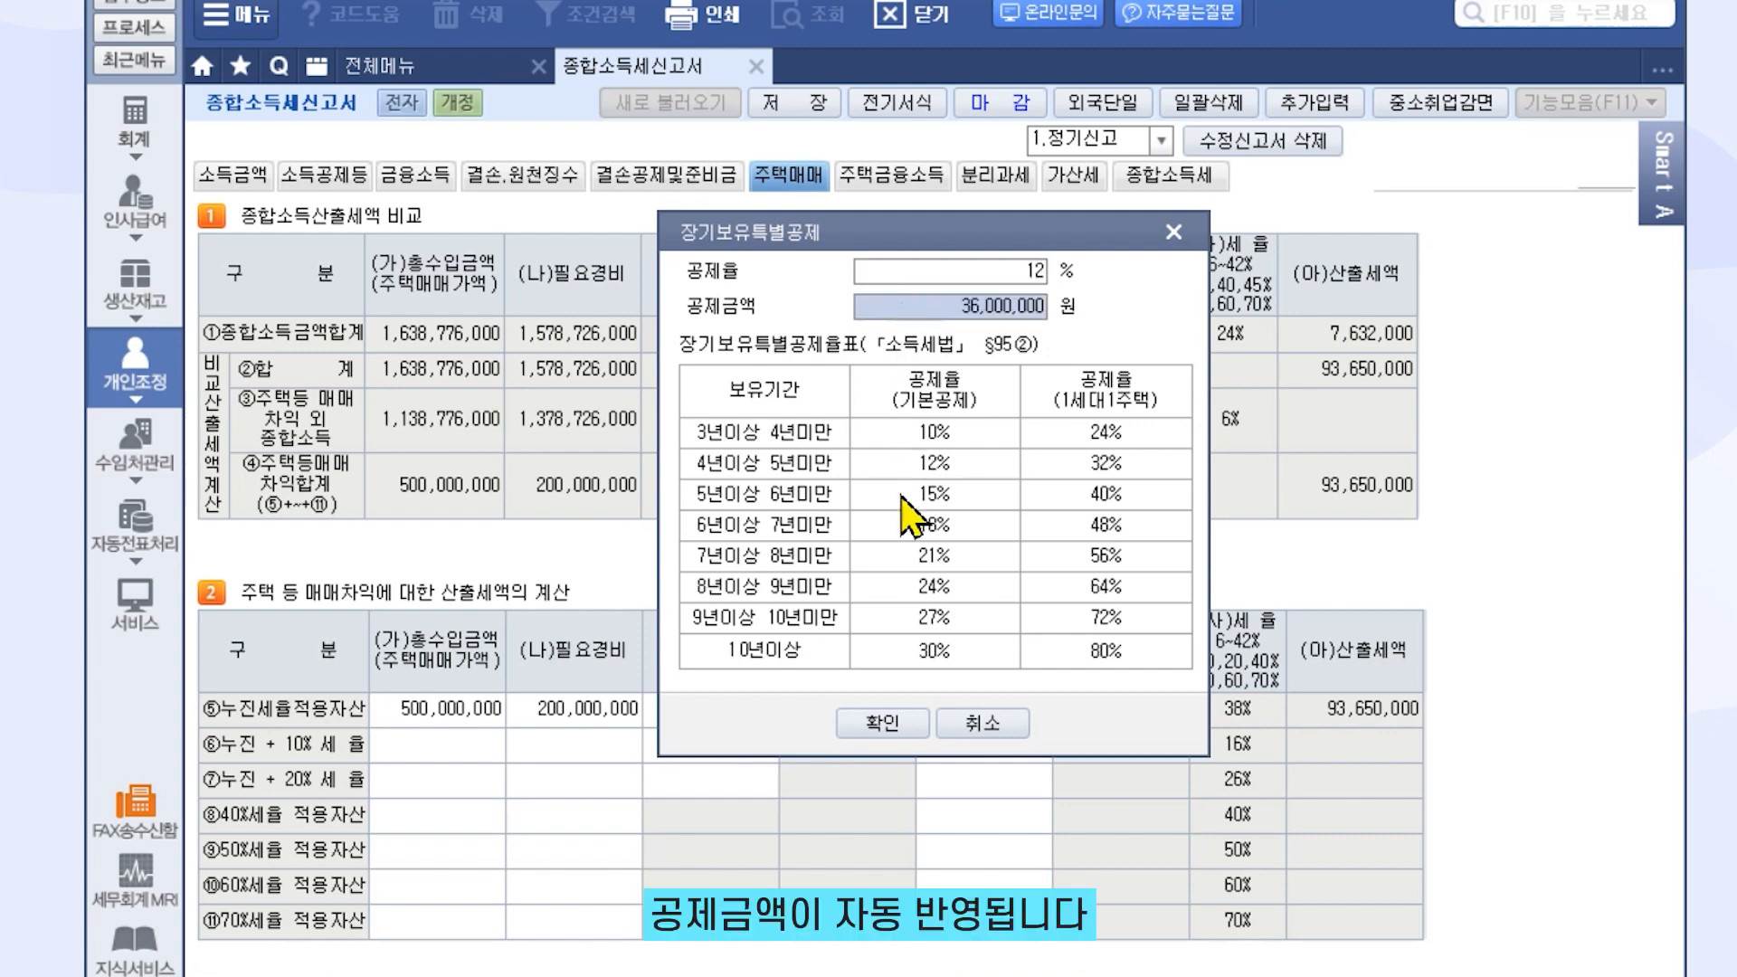
click(876, 722)
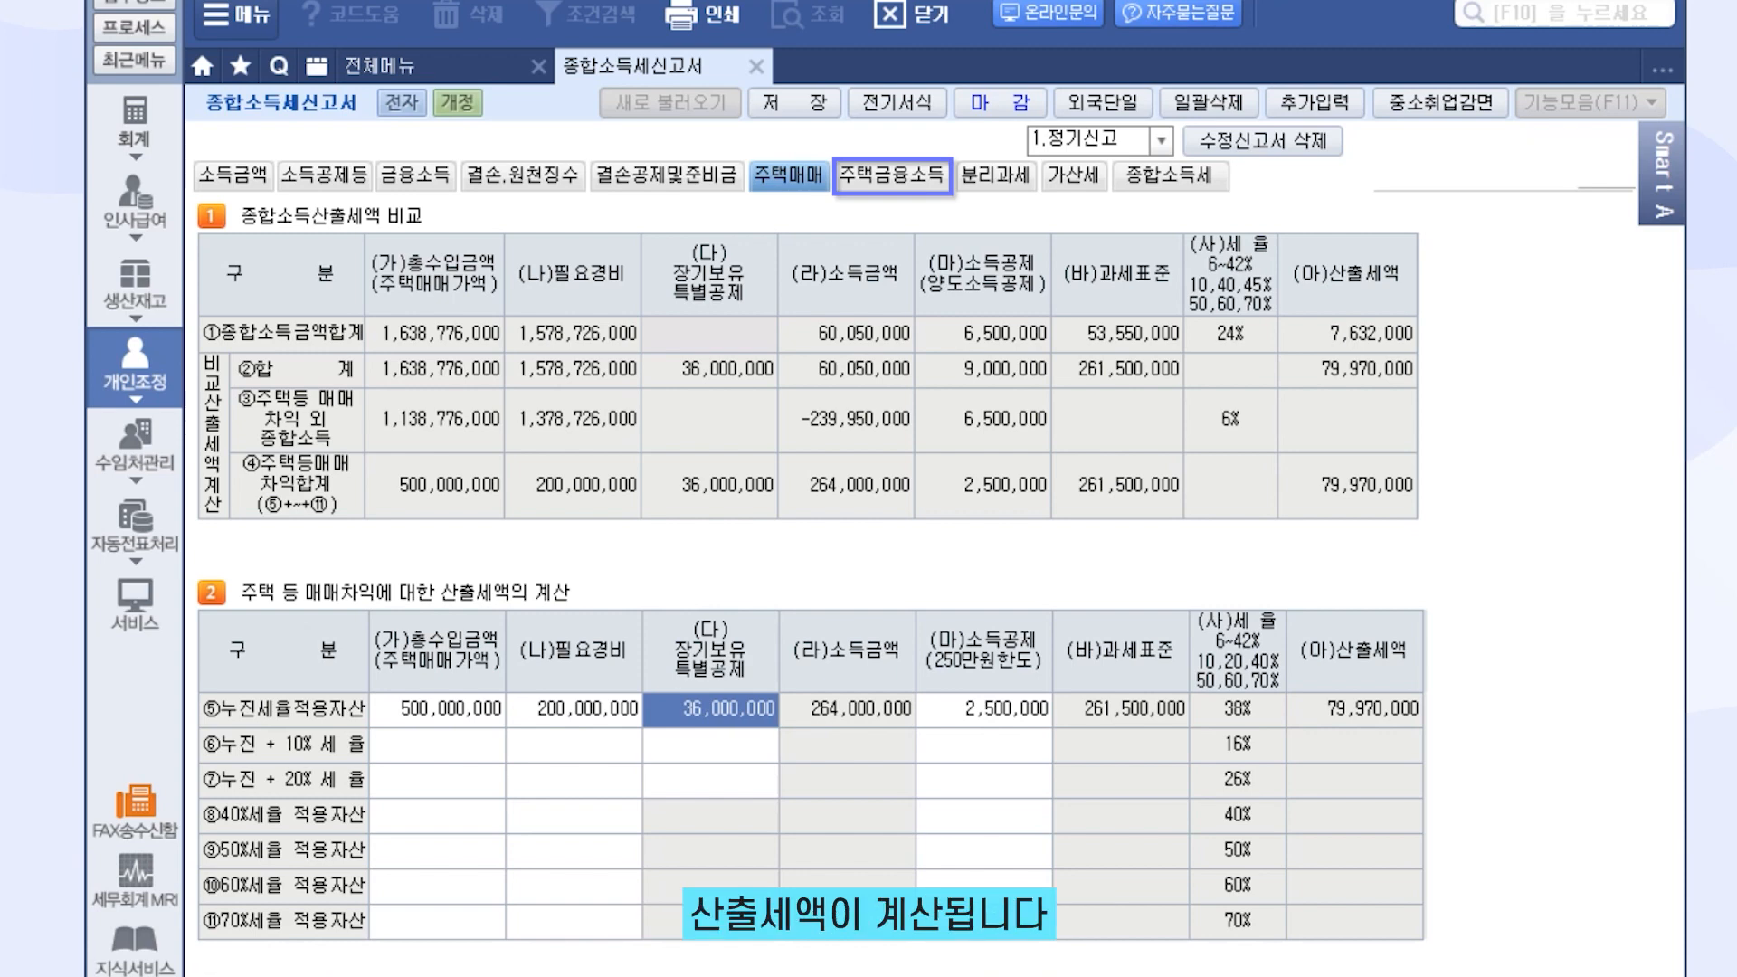
Review the 주택금융소득 comparison, then return to 종합소득세 showing 92,720,000 calculated tax
click(931, 181)
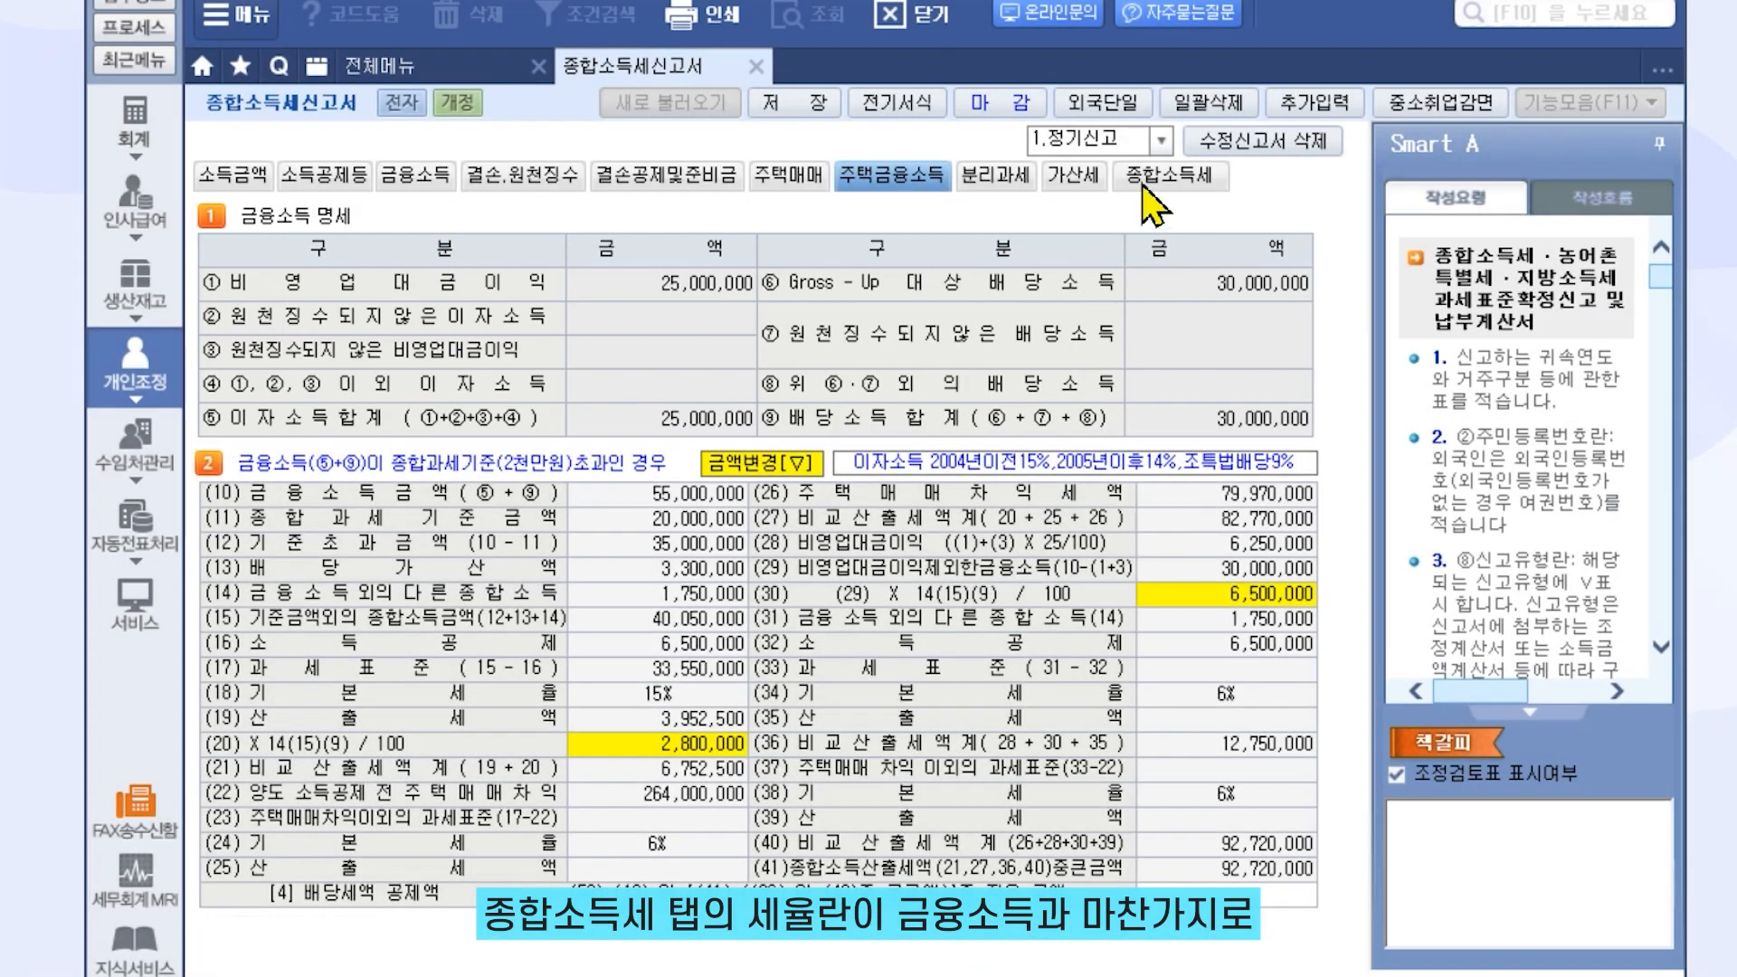
click(1144, 181)
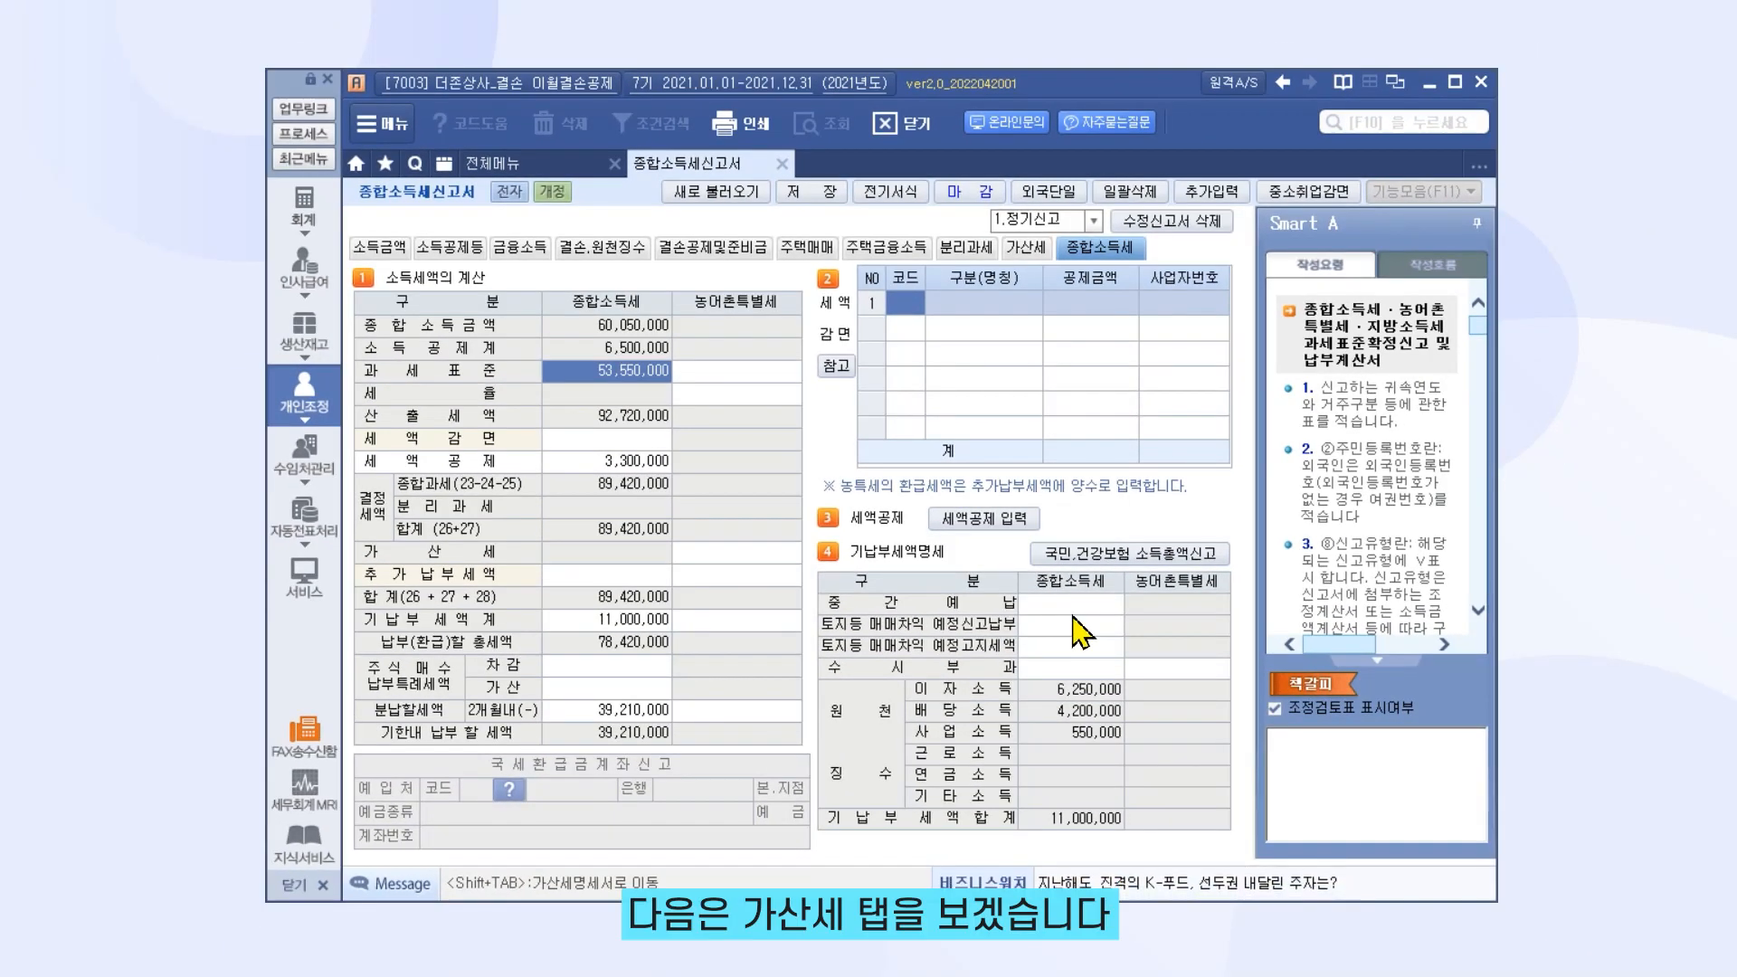
Check business income by source on 소득금액, then go back to the 가산세 penalty statement
click(1021, 250)
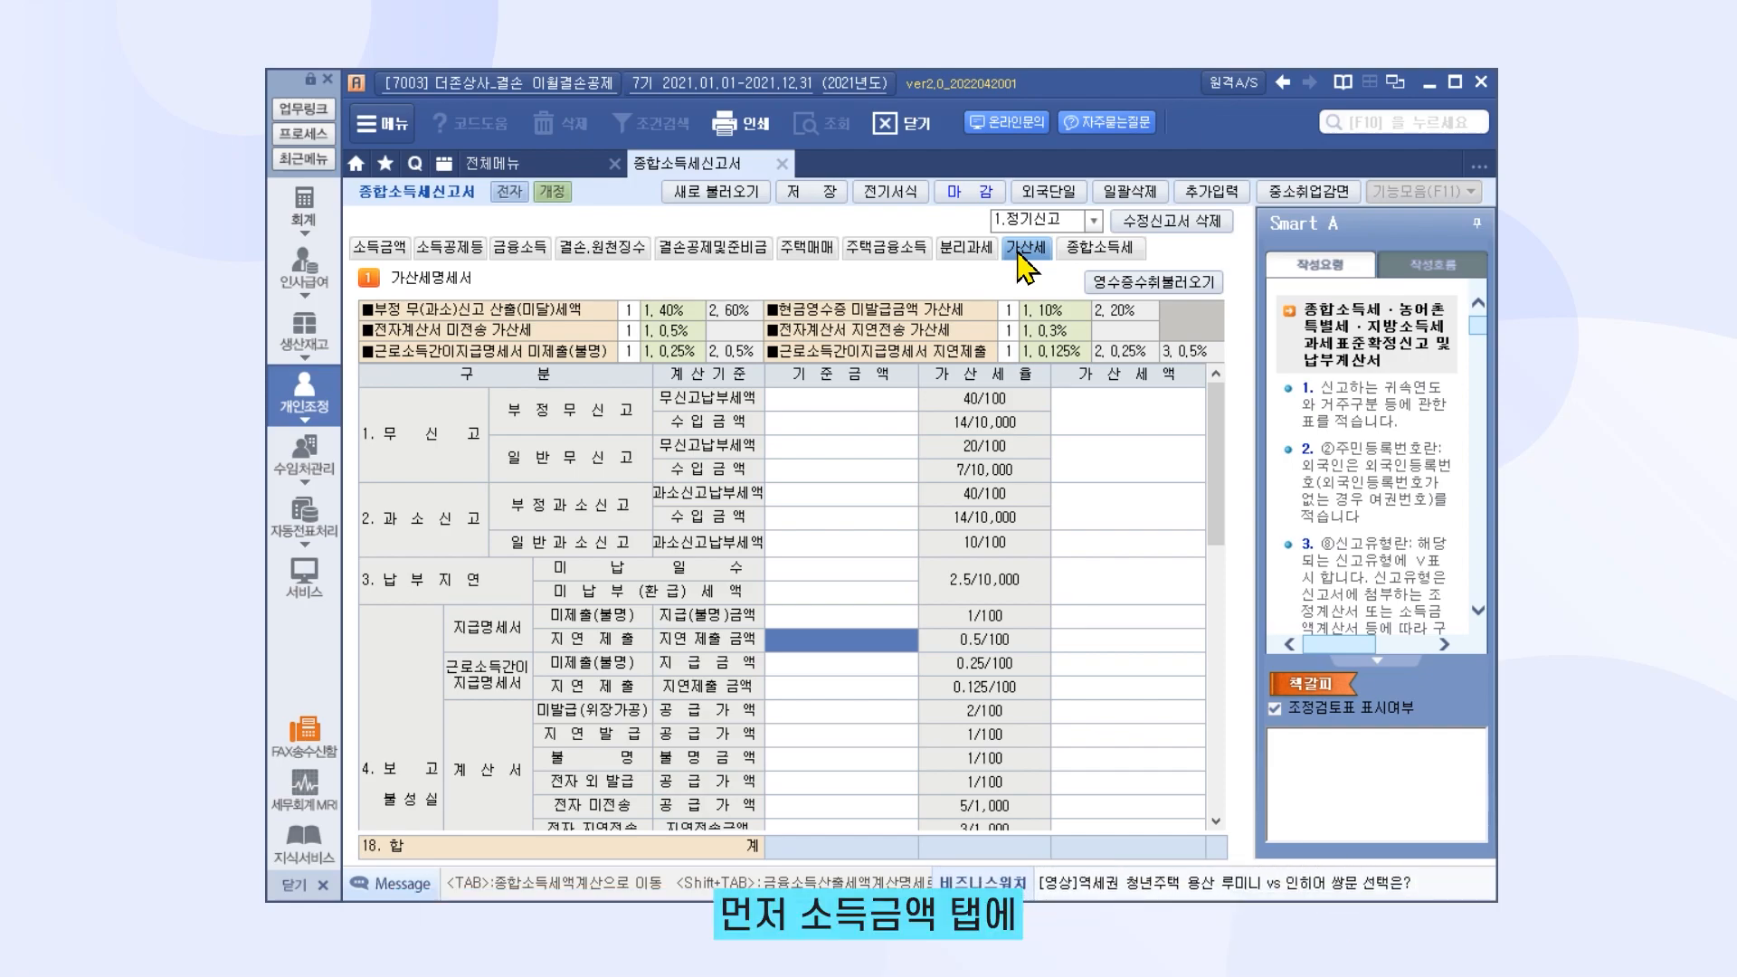
click(379, 247)
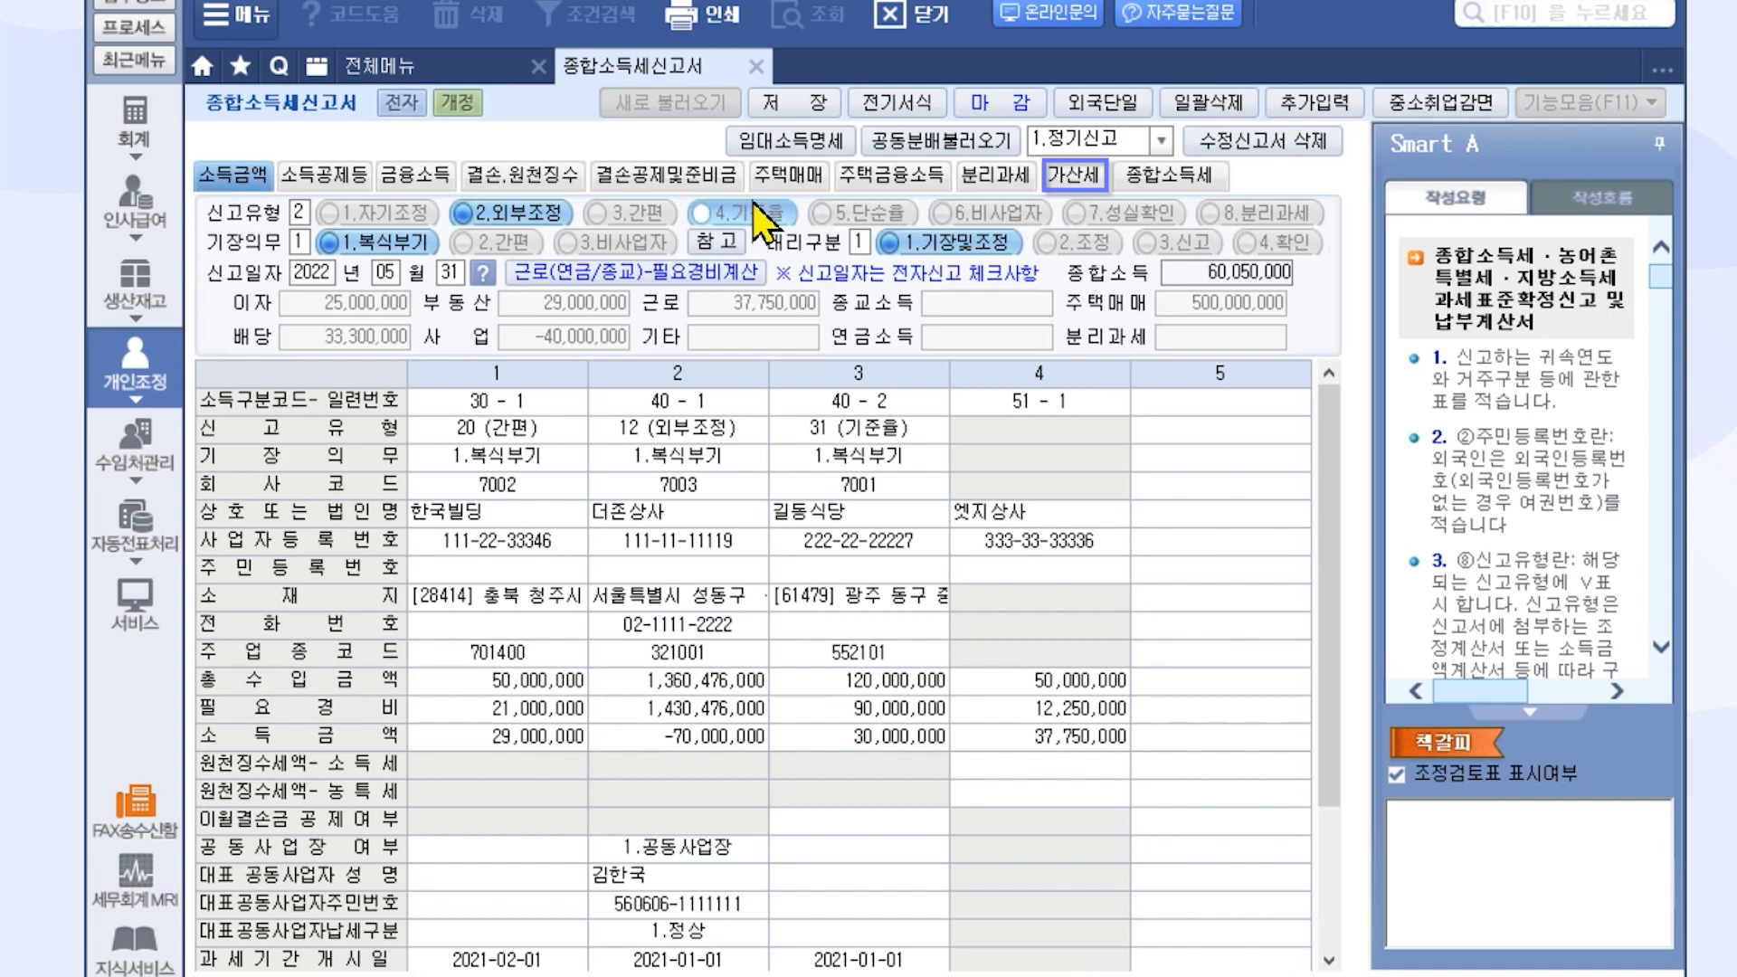
click(1059, 183)
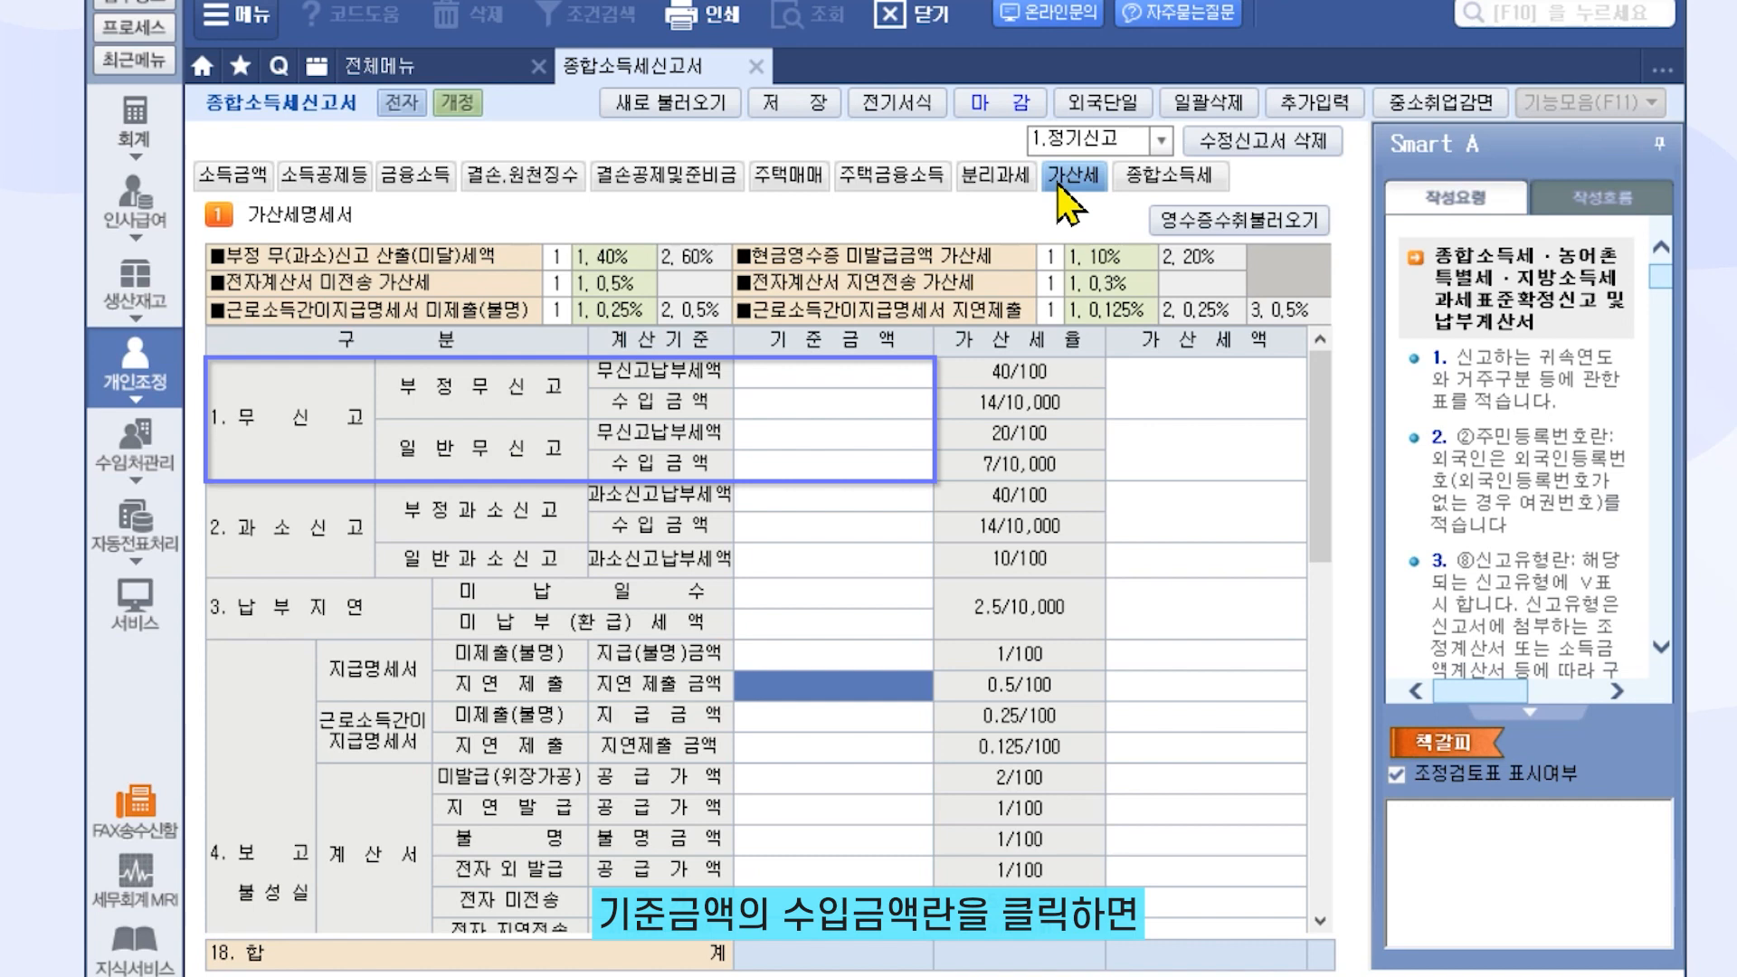
Load 87,856,452 unpaid tax and 170,000,000 revenue, applying the 17,571,290 non-filing penalty
click(871, 468)
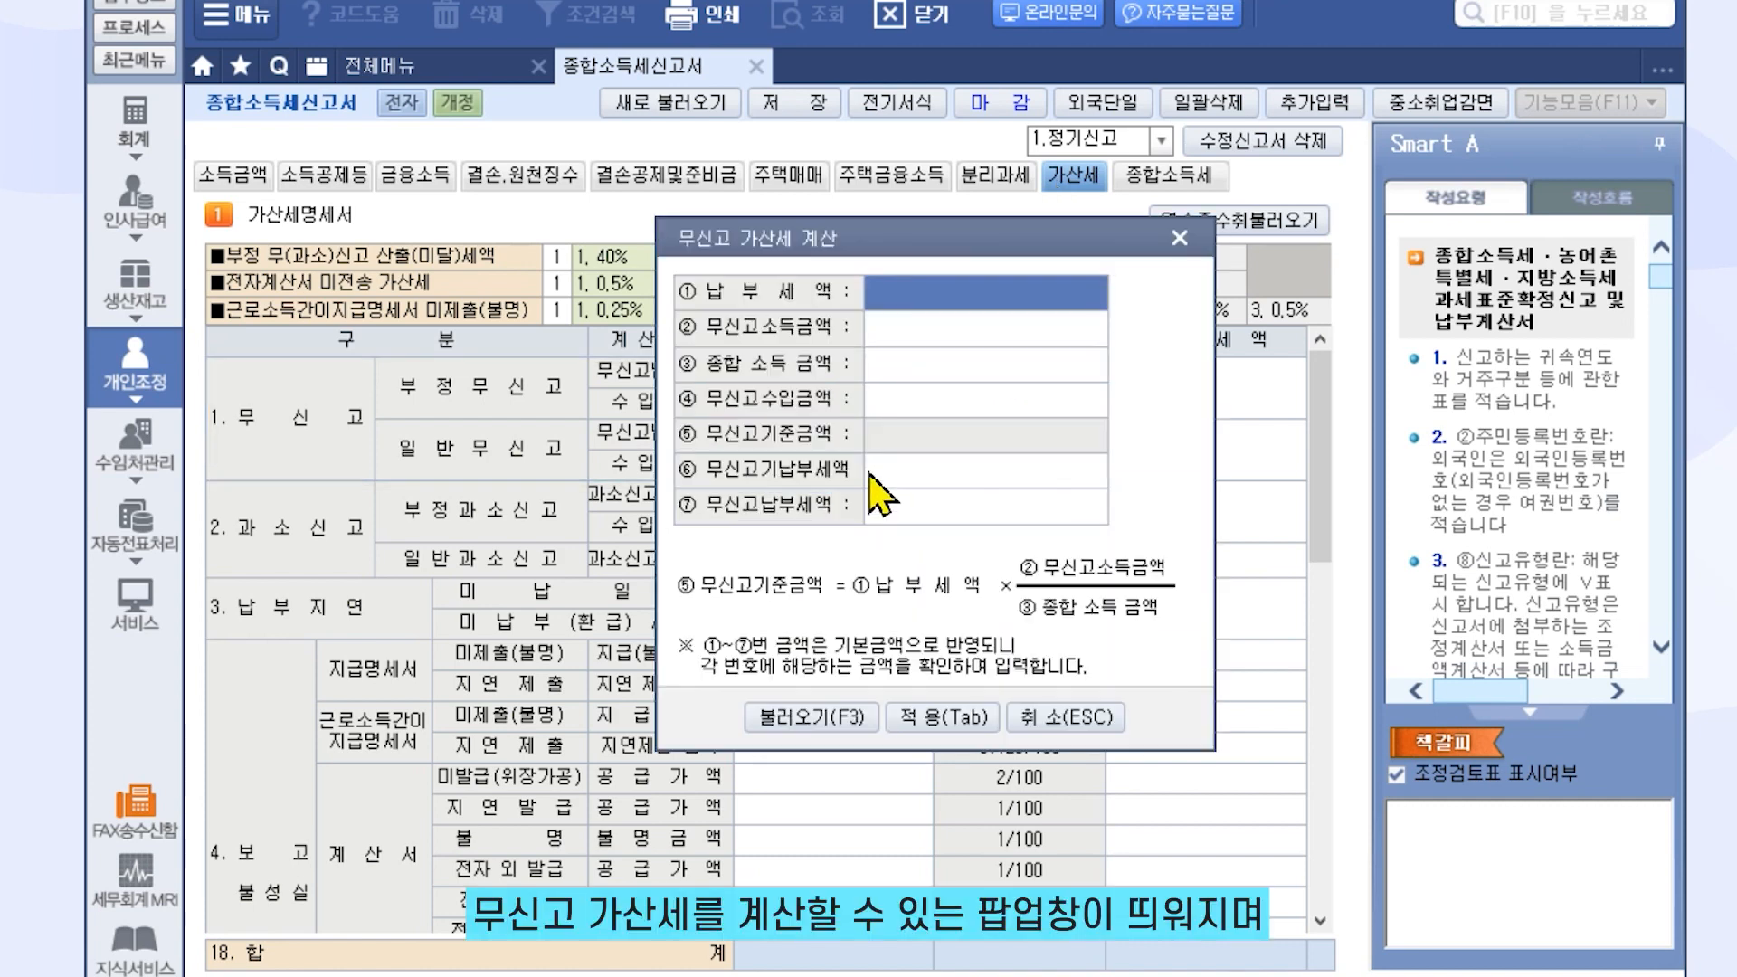
click(839, 716)
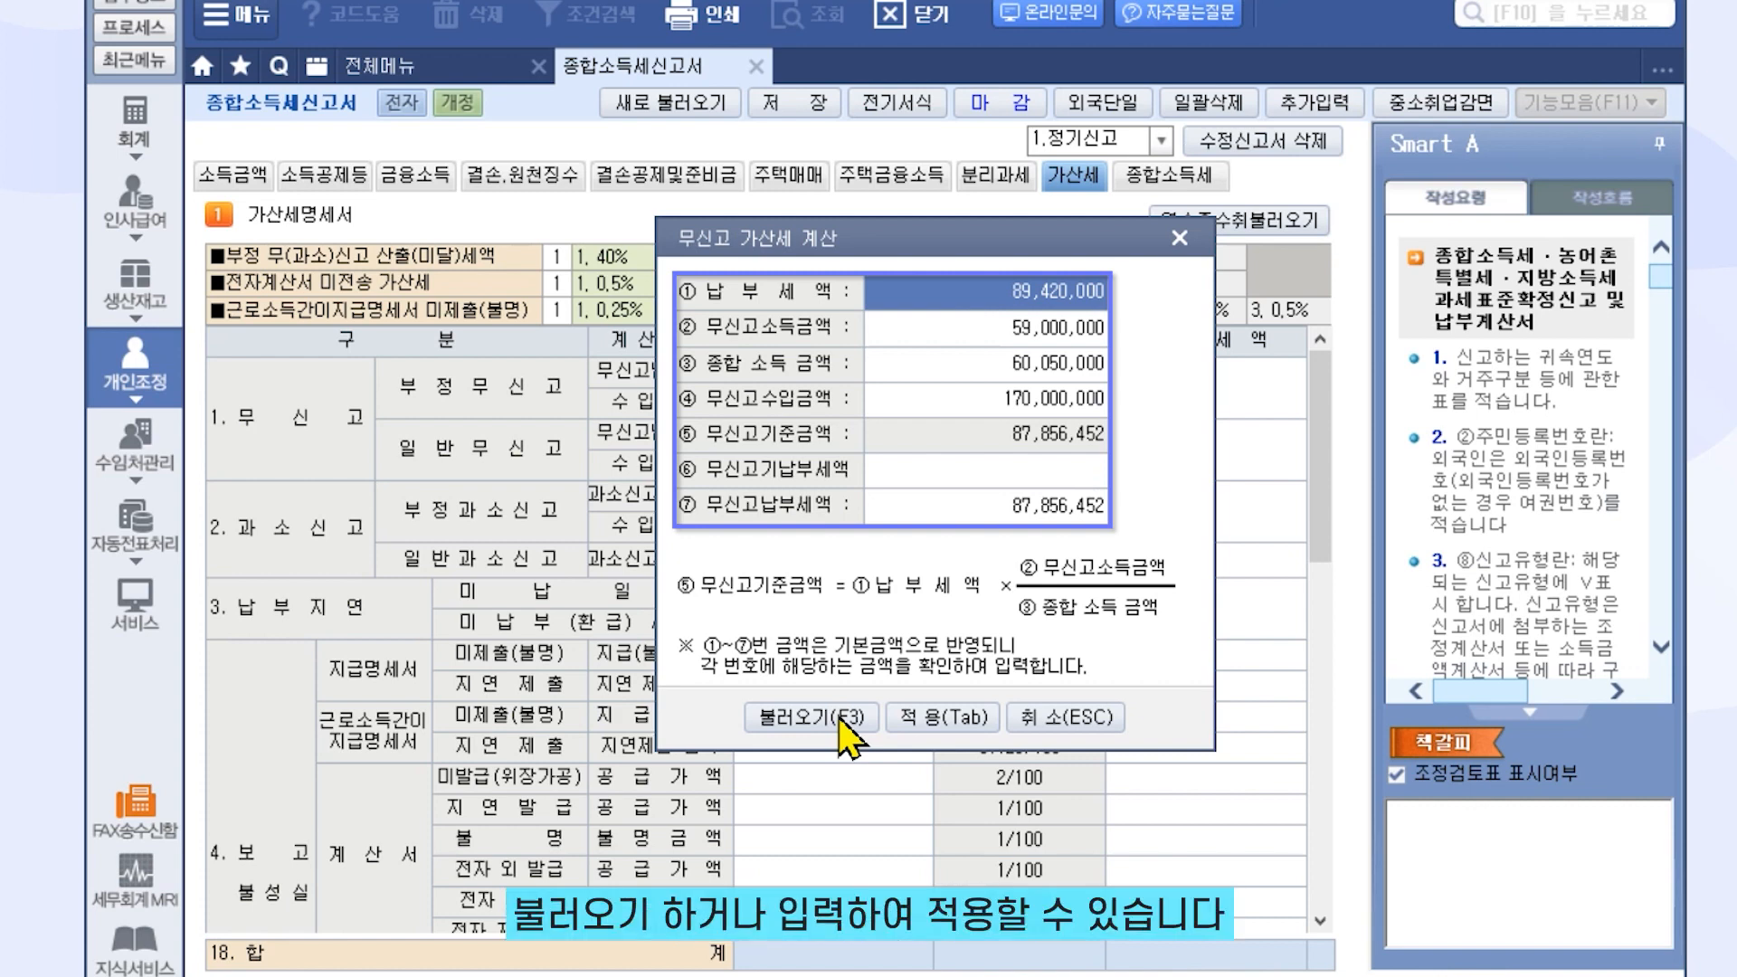
click(936, 724)
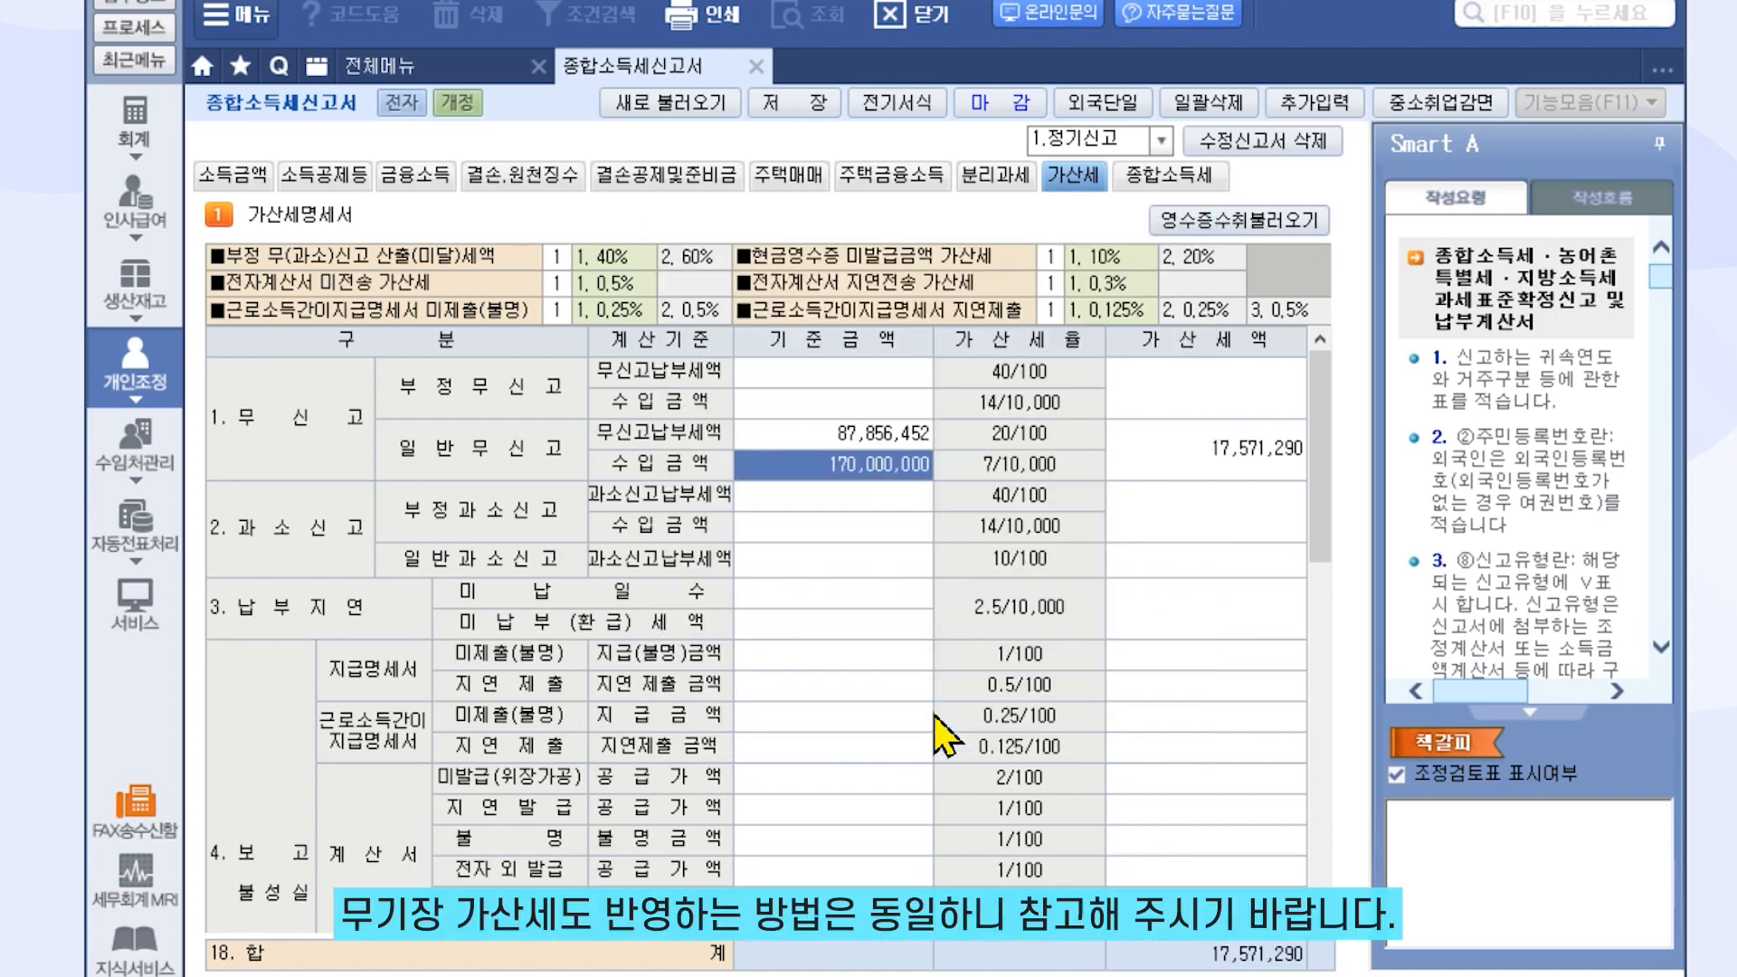
drag(1330, 458, 1328, 680)
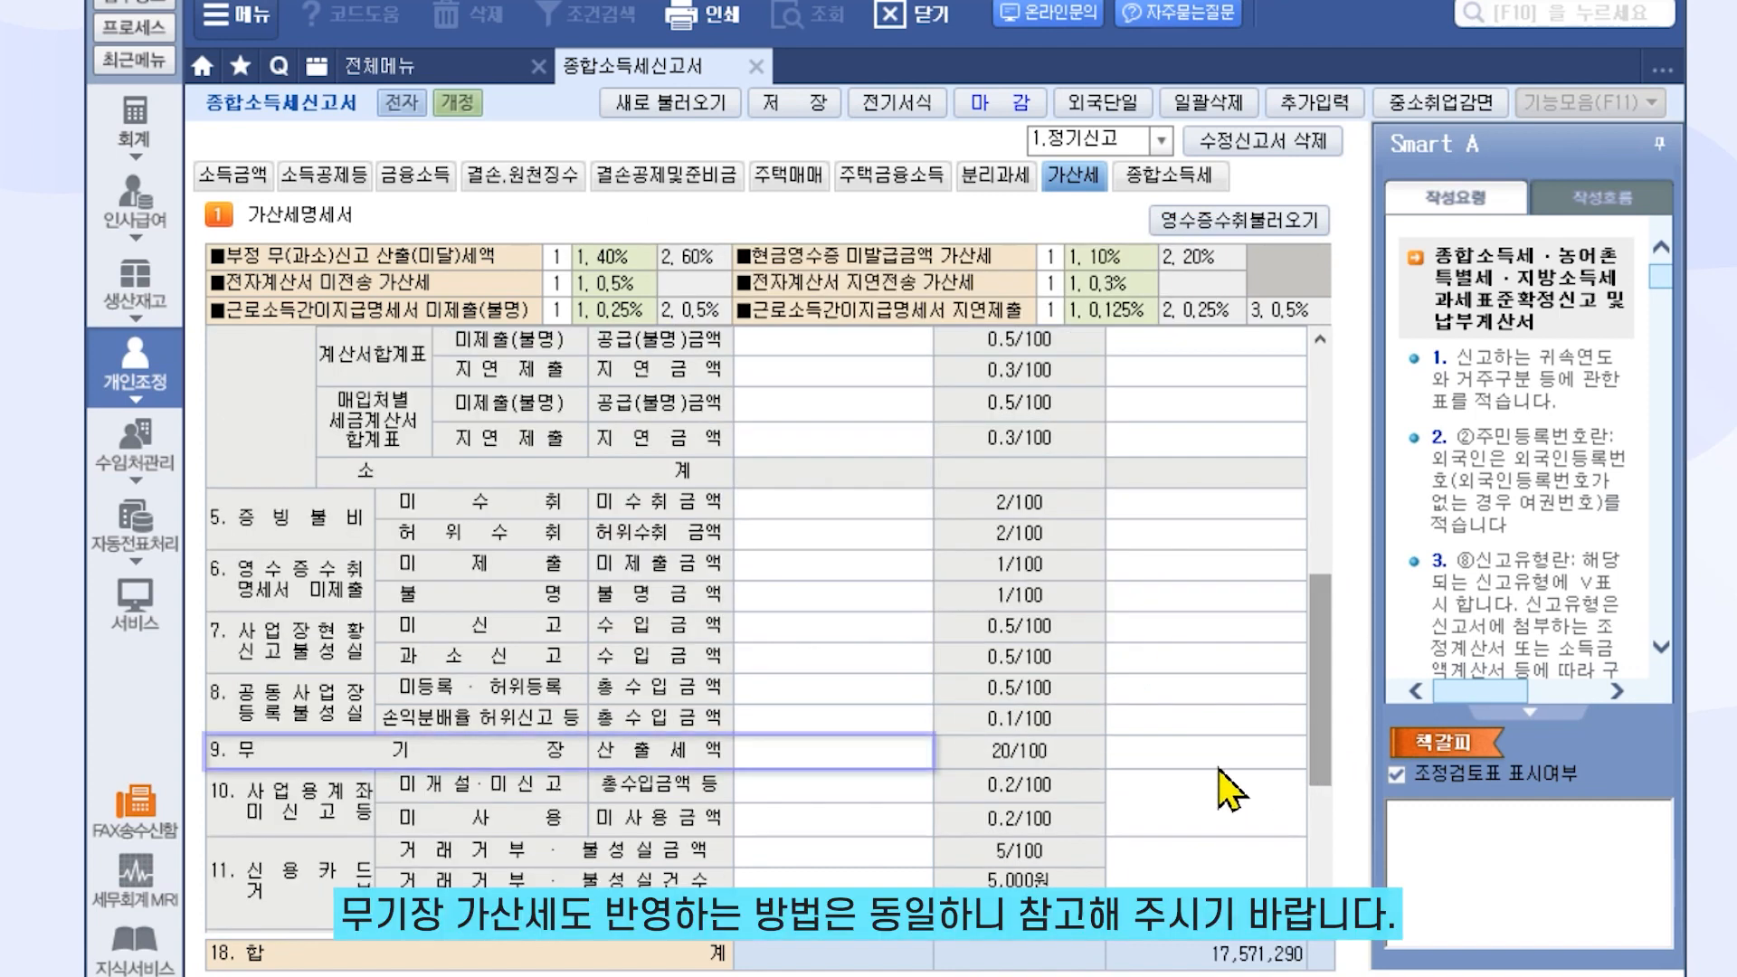
click(895, 752)
Apply the 9,264,279 no-bookkeeping penalty and reload the other penalty bases, totalling 17,591,290
click(877, 713)
click(936, 724)
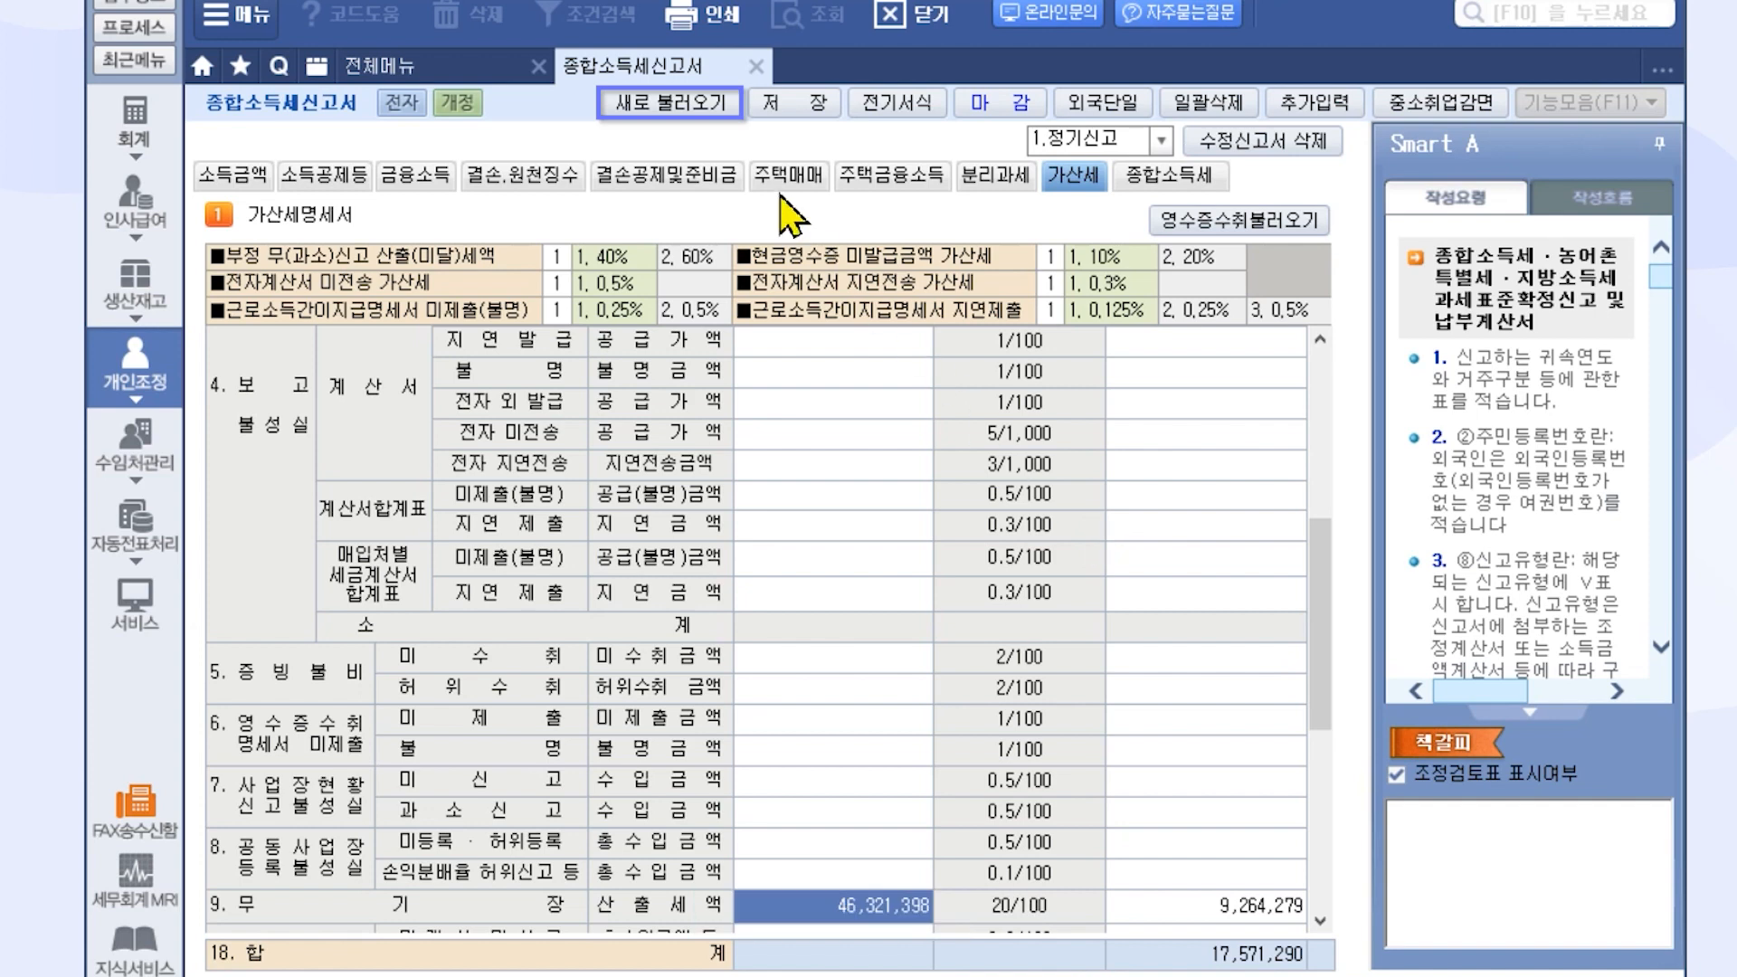
click(696, 104)
click(802, 626)
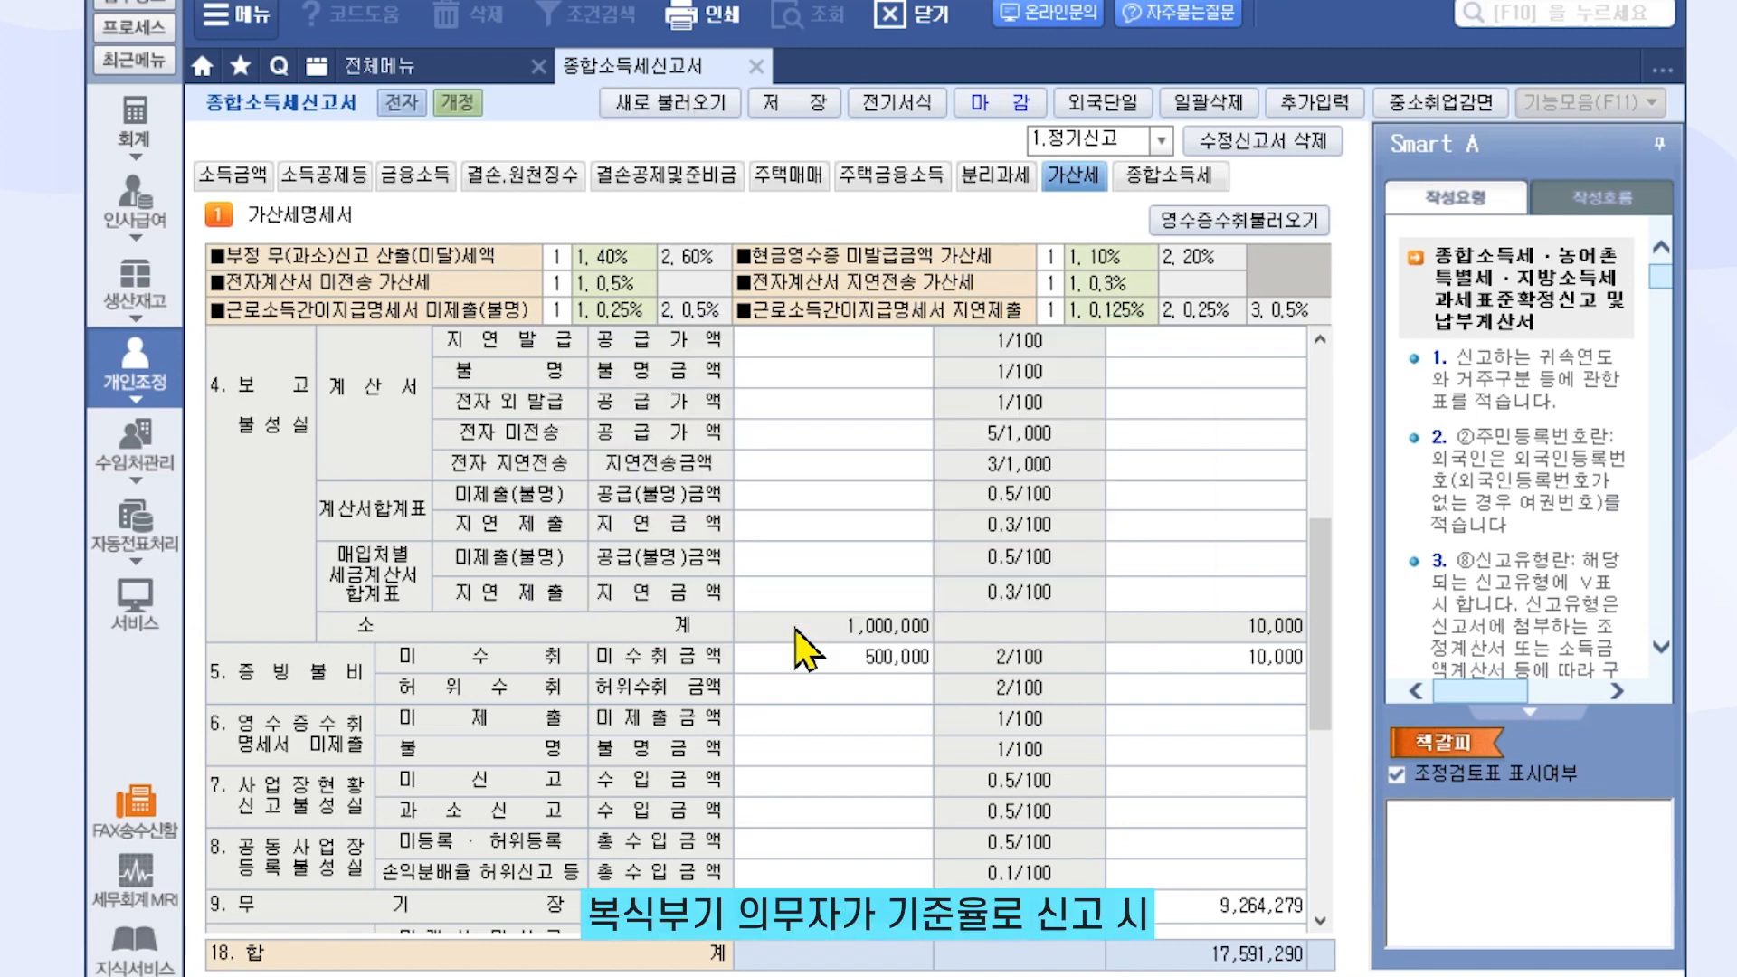